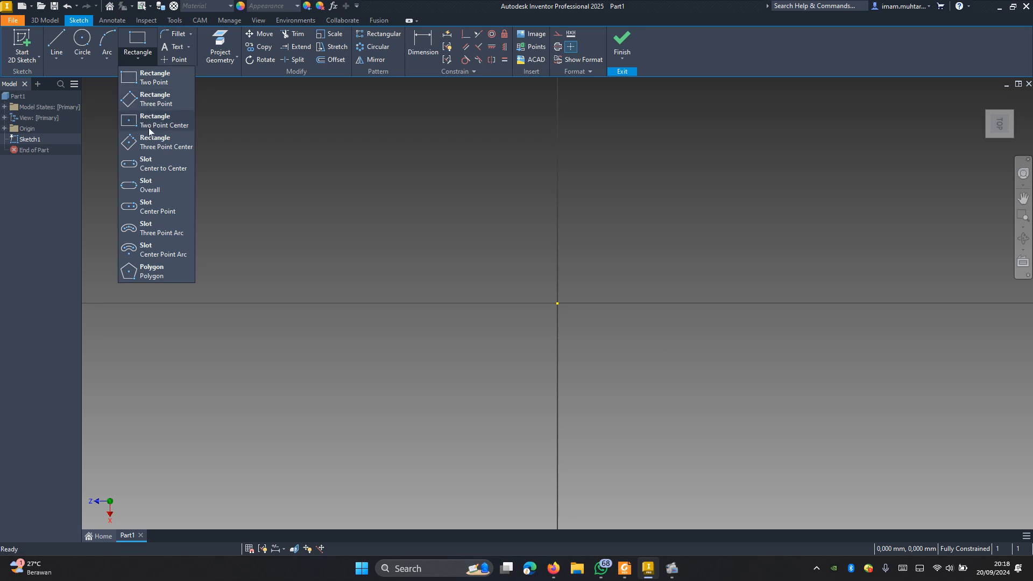
Step: Sketch a two-point center rectangle about 28.6 mm wide and 20.5 mm high, centred on the origin
click(152, 123)
click(558, 302)
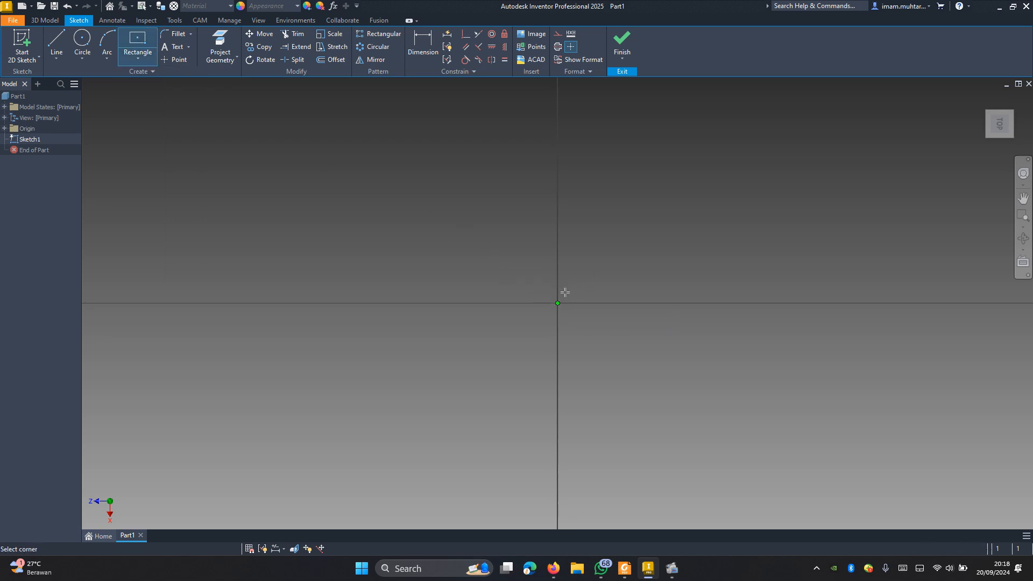
click(745, 170)
key(Escape)
Step: Dimension the rectangle's lower horizontal edge and set its width to 80 mm
key(d)
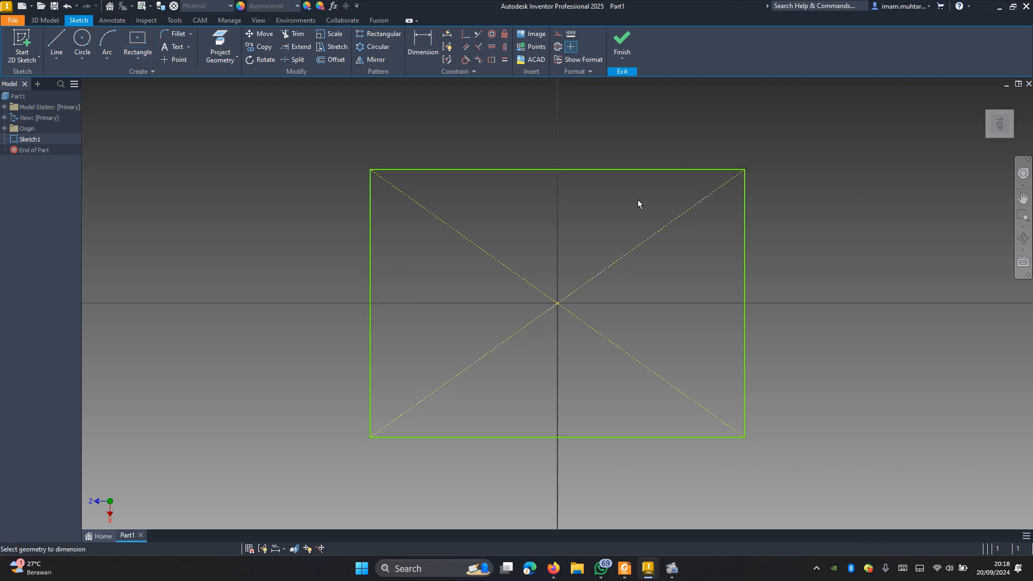
click(521, 438)
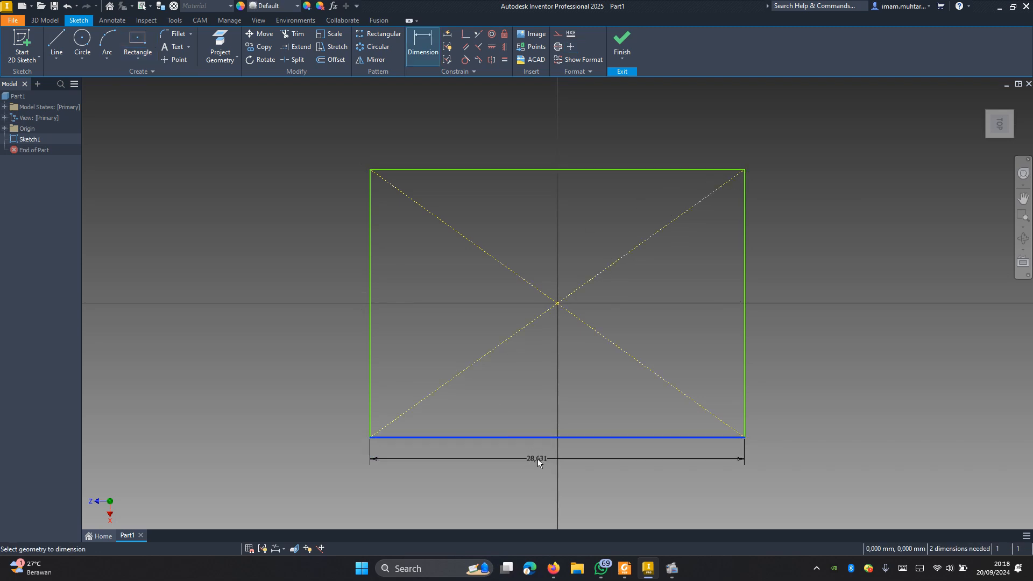
click(538, 459)
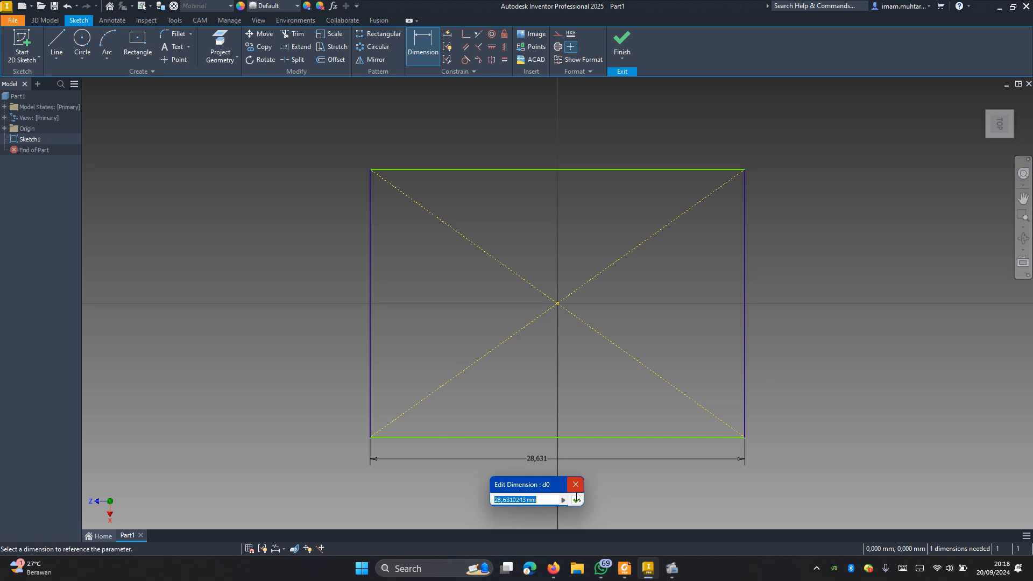
text(80)
key(Return)
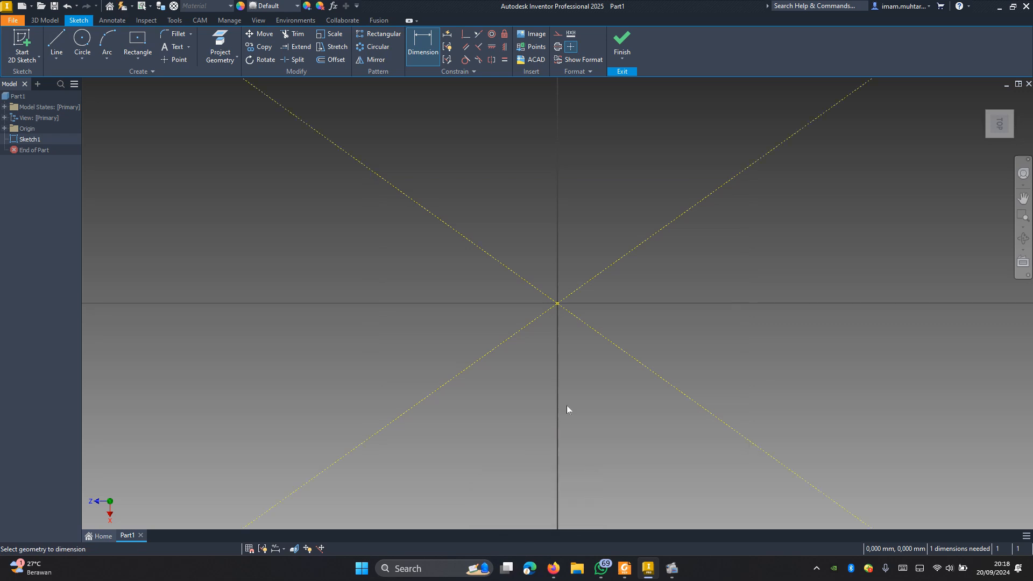
Step: Dimension the rectangle's right vertical edge and set its height to 80 mm
scroll(566, 405, down, 5)
scroll(578, 376, up, 3)
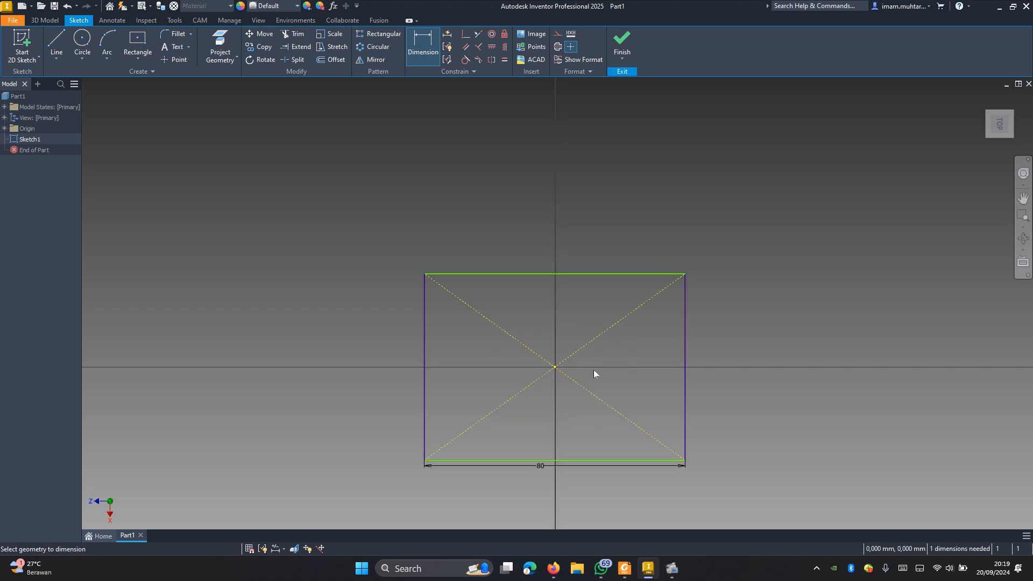
click(684, 367)
click(708, 376)
text(6)
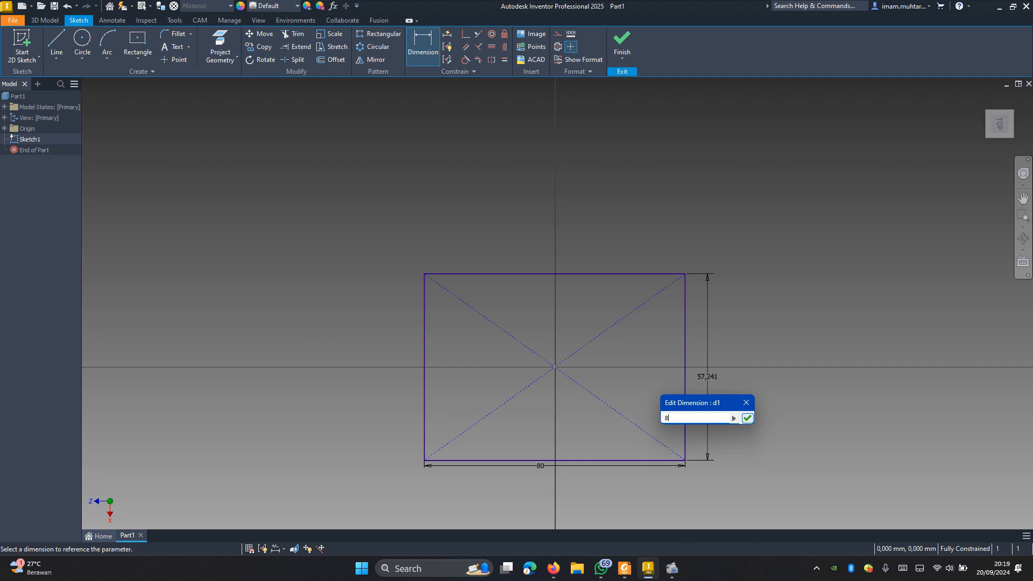
click(747, 419)
key(Escape)
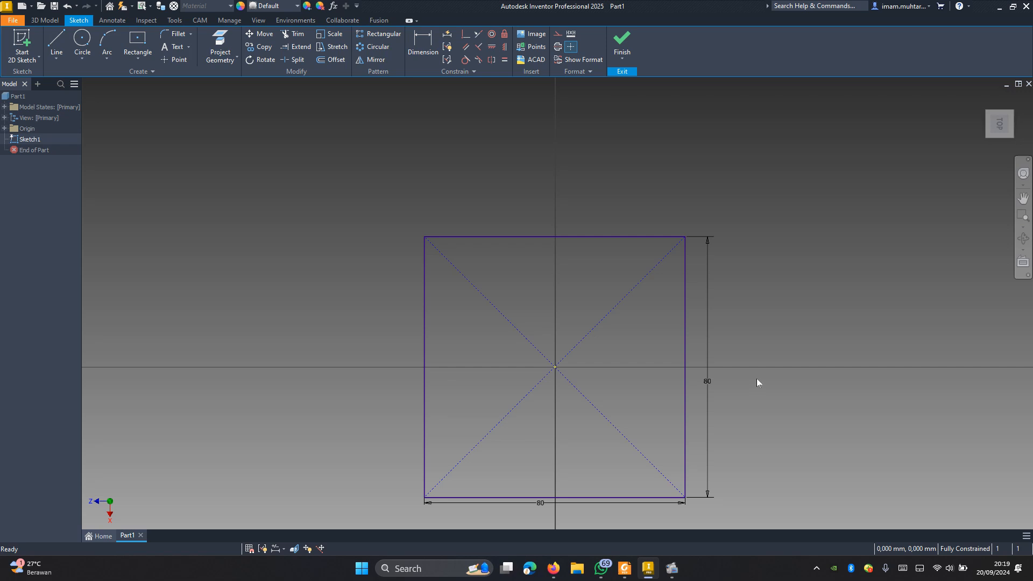
Step: Draw a 26 mm diameter circle centred on the square's upper-right corner
click(83, 41)
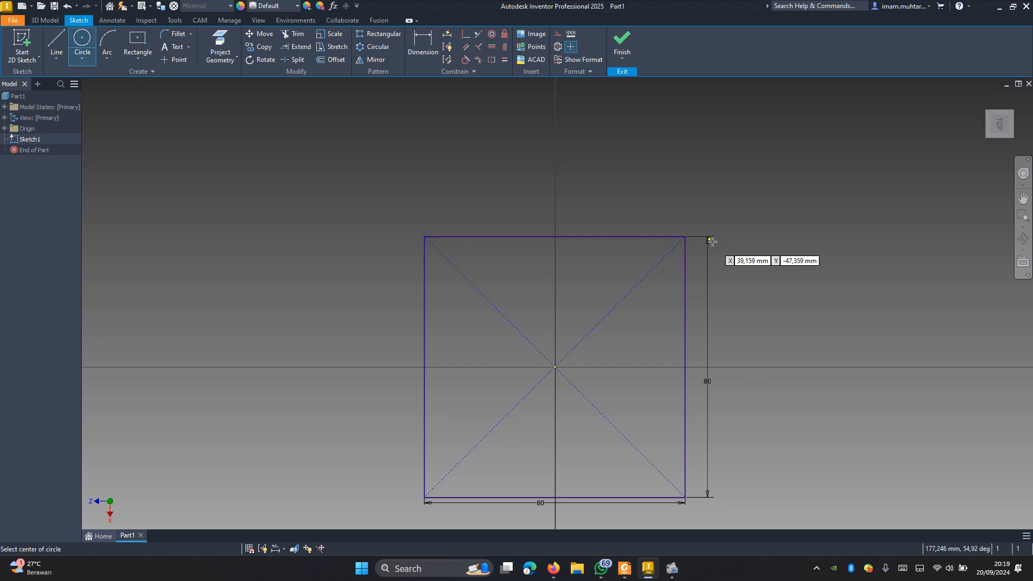
click(684, 237)
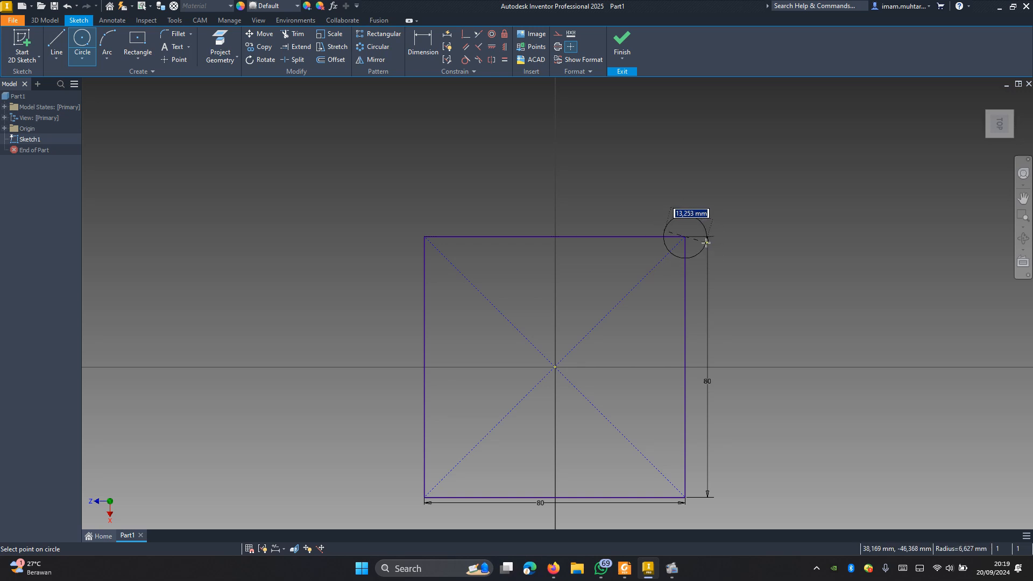
text(26)
key(Return)
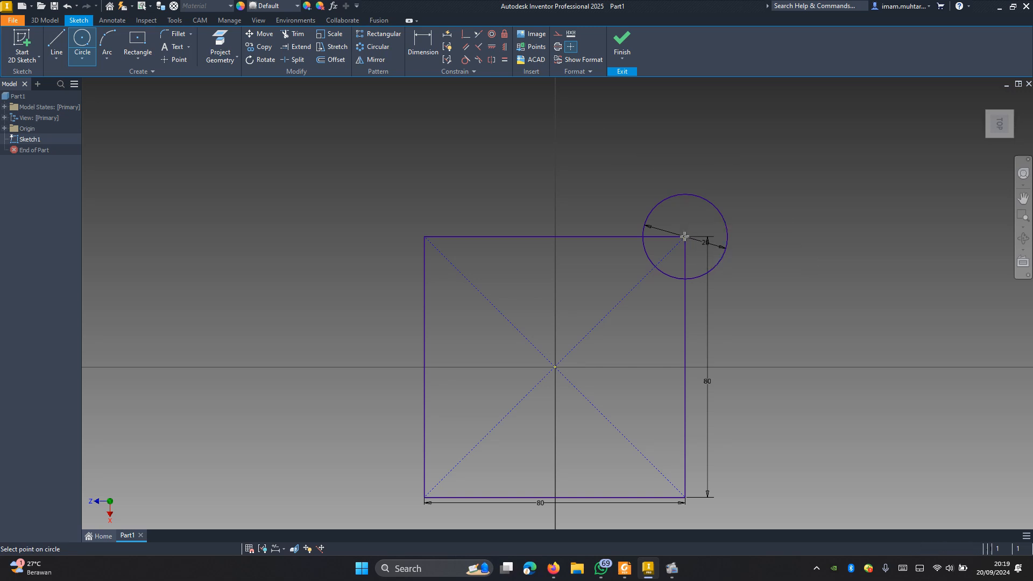
Step: Add a concentric 16 mm diameter circle at the square's upper-right corner
click(684, 236)
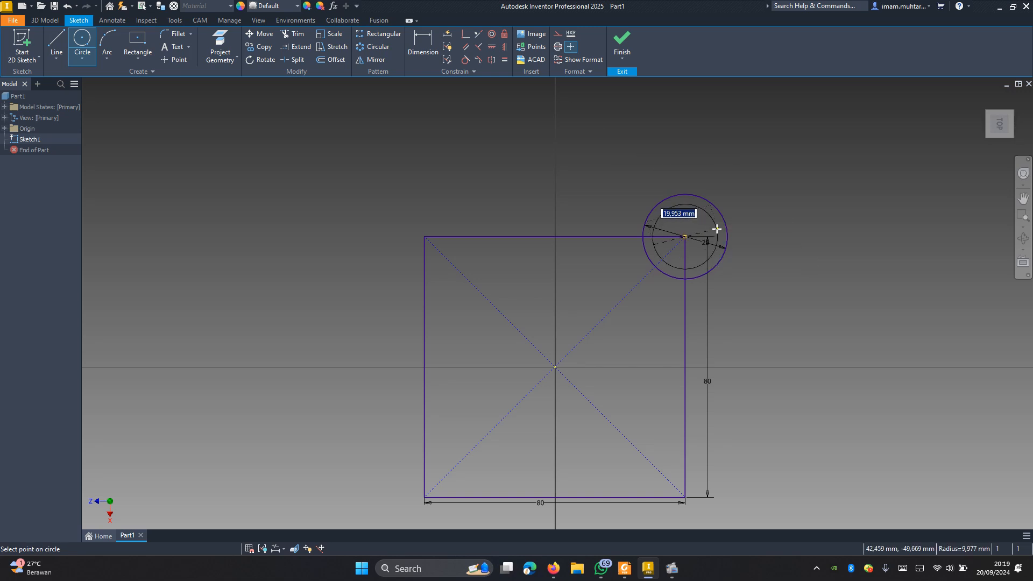
text(16)
key(Return)
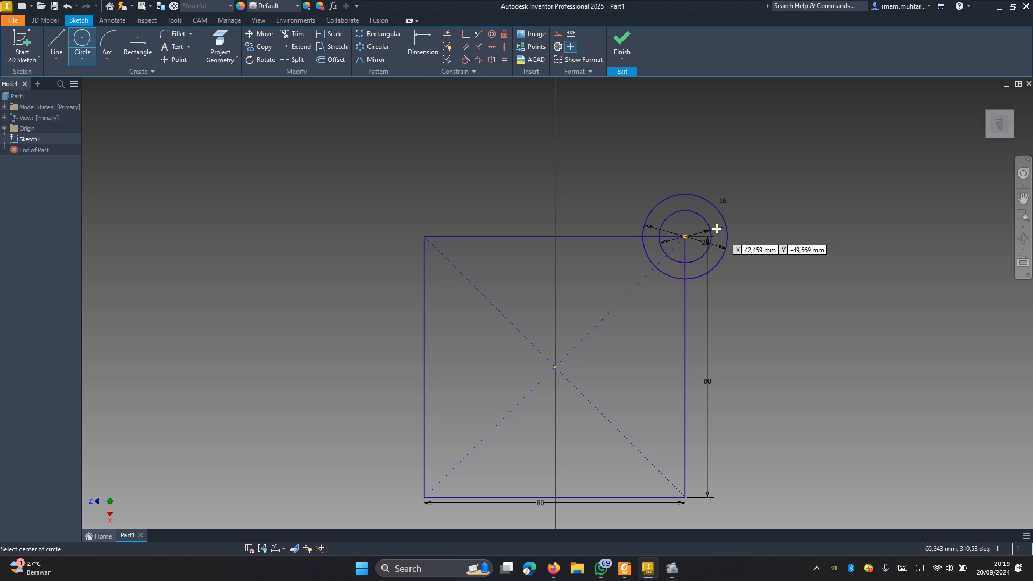
key(Escape)
Step: Draw vertical and horizontal center lines joining the midpoints of the square's opposite edges
click(57, 43)
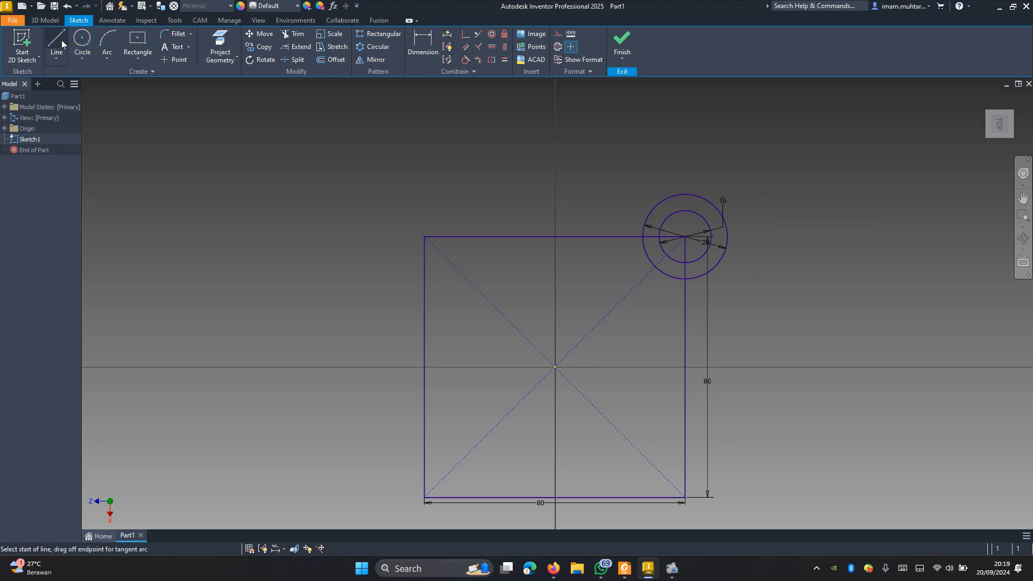
click(555, 236)
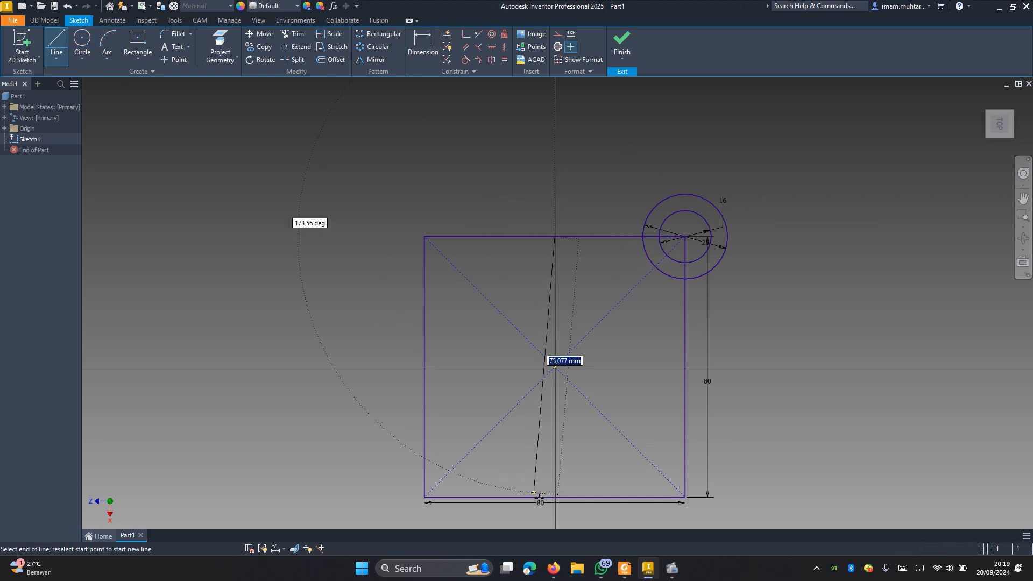
click(556, 497)
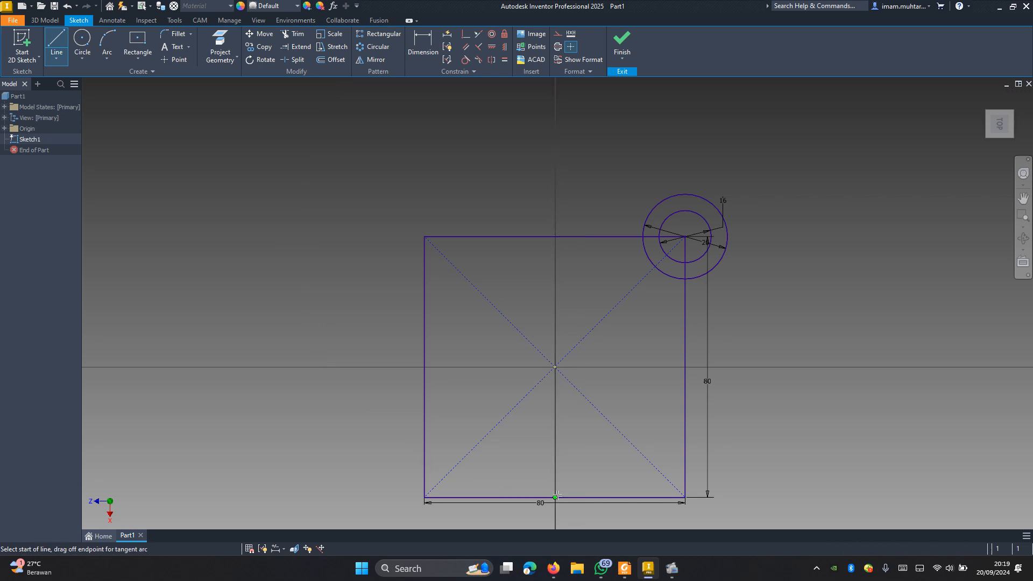
click(424, 366)
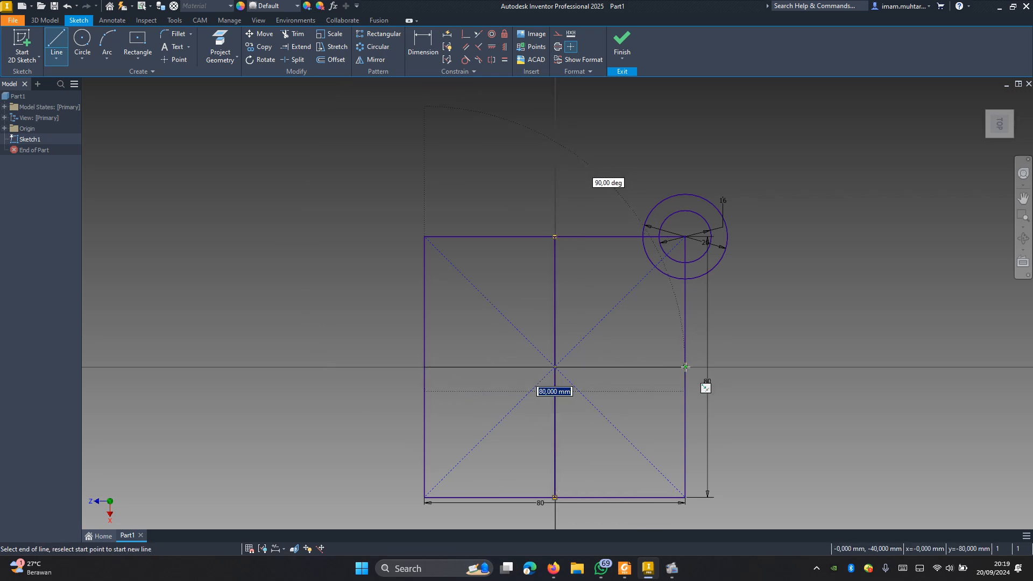
click(685, 367)
key(Escape)
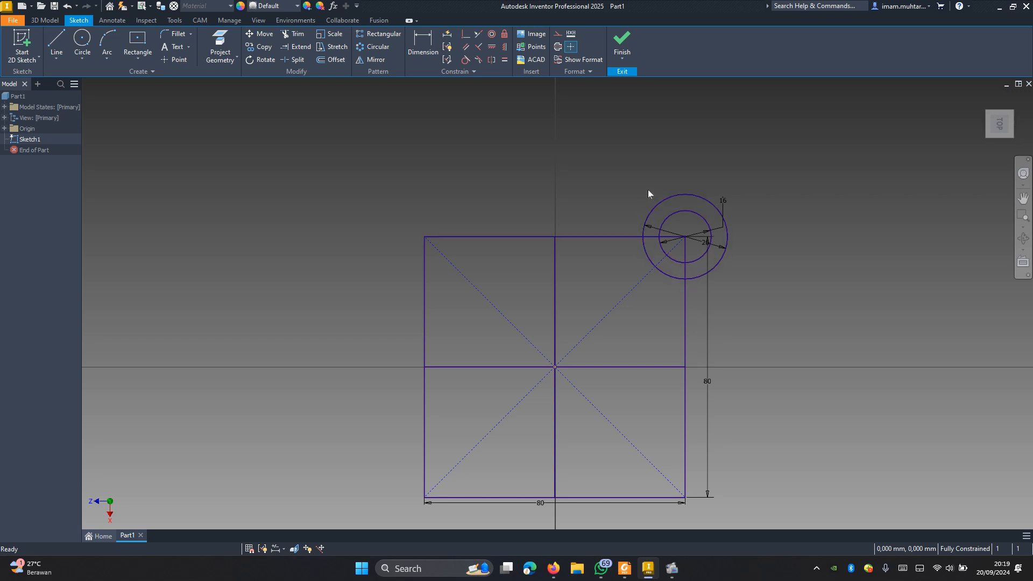
Step: Mirror the two concentric circles across the vertical center line to the square's upper-left corner
click(371, 60)
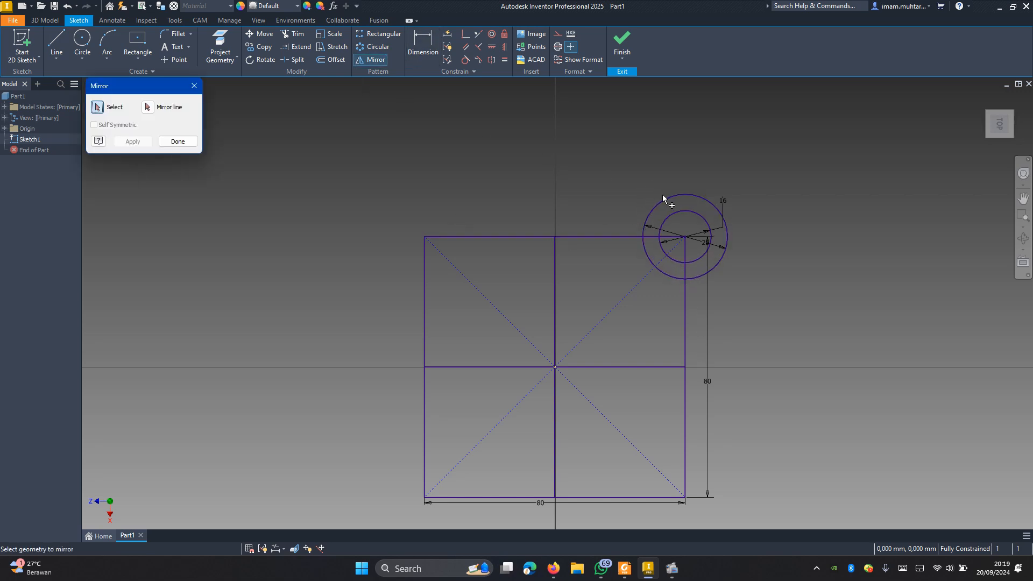
click(679, 215)
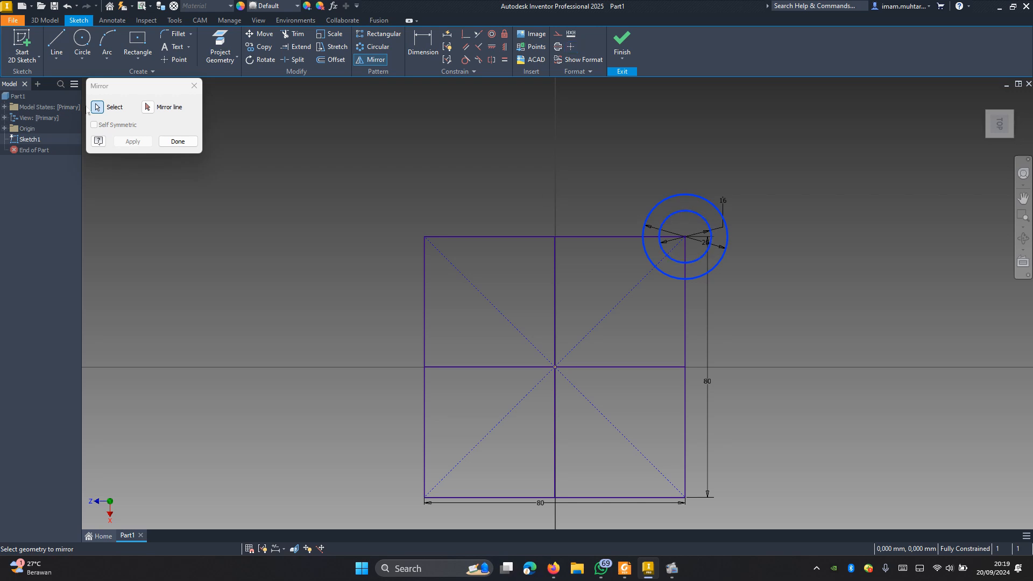
click(147, 107)
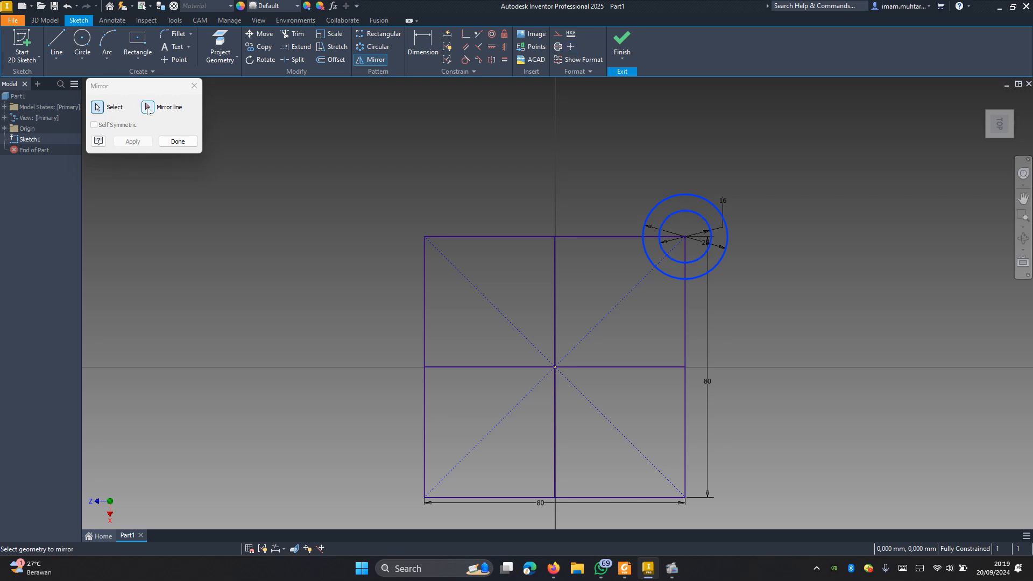
click(554, 291)
click(133, 141)
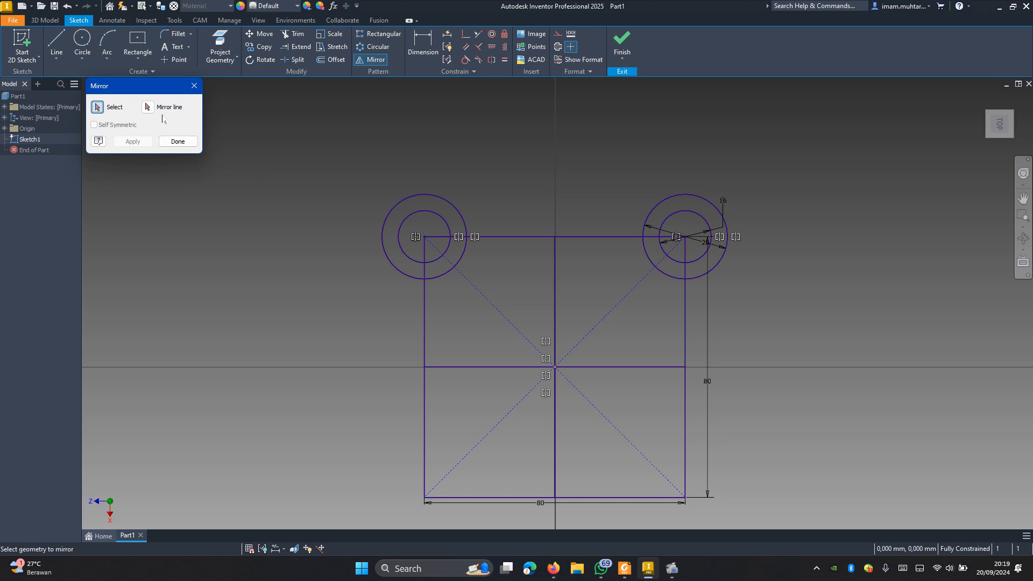
Step: Mirror both upper pairs of concentric circles across the horizontal center line to the square's lower corners
click(415, 197)
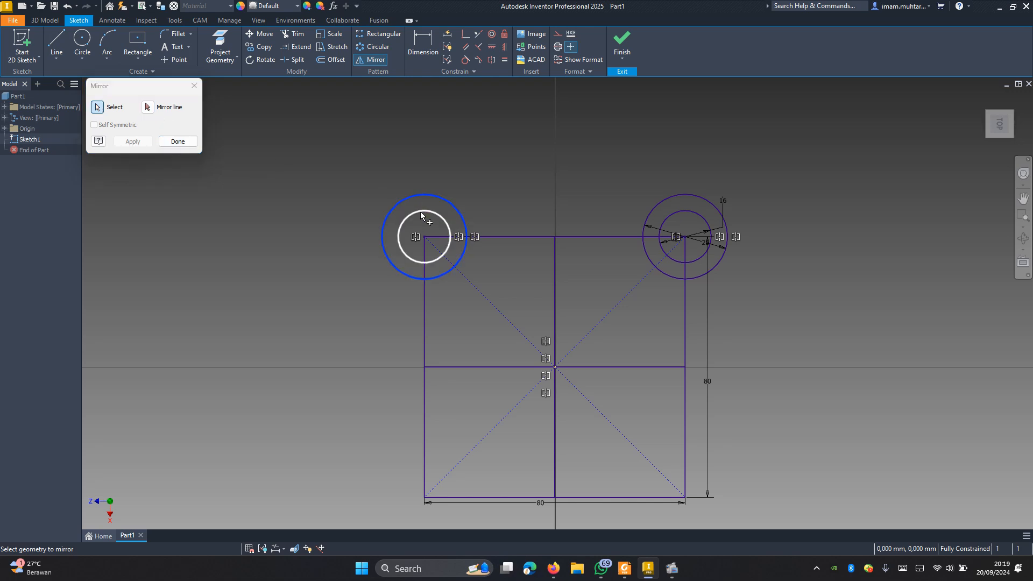
click(421, 215)
click(648, 212)
click(664, 219)
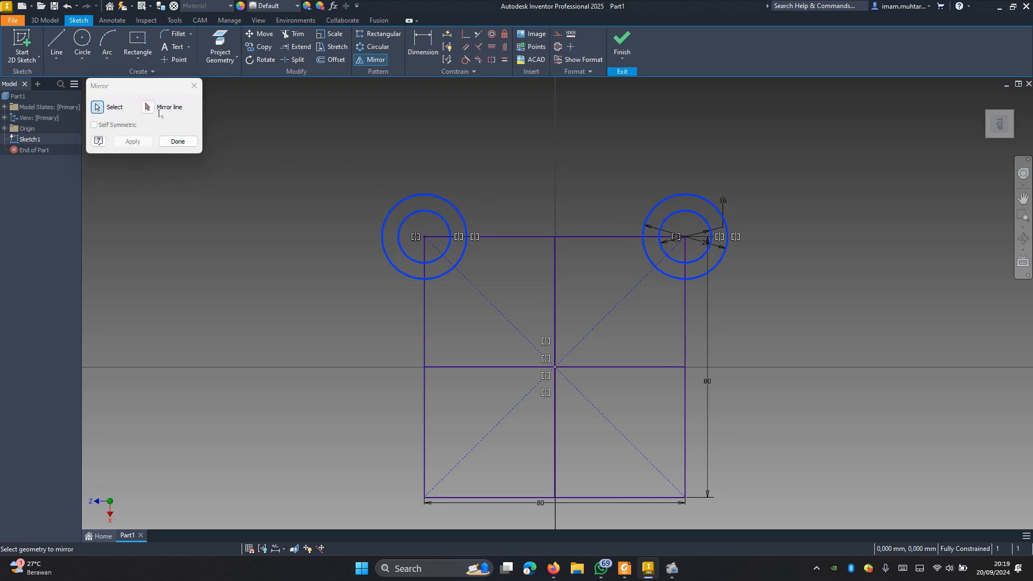
click(148, 107)
click(517, 366)
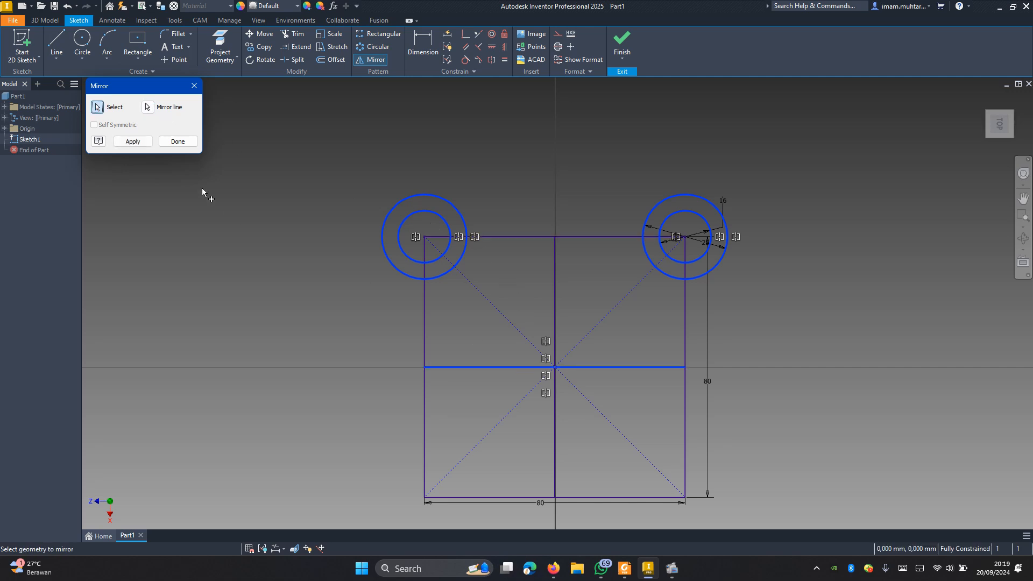
click(133, 141)
scroll(500, 215, down, 5)
scroll(498, 217, up, 3)
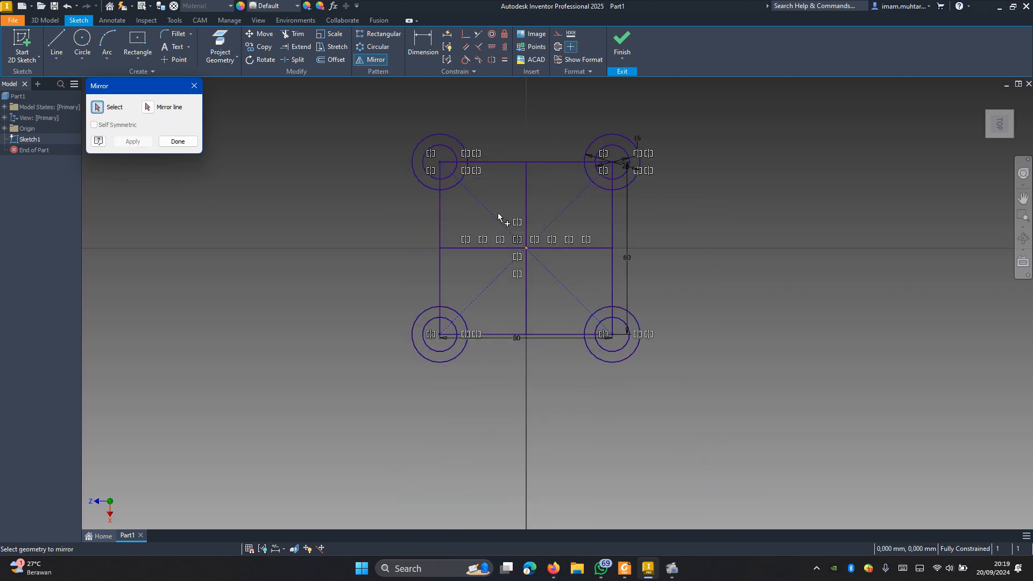
scroll(499, 213, up, 3)
key(Escape)
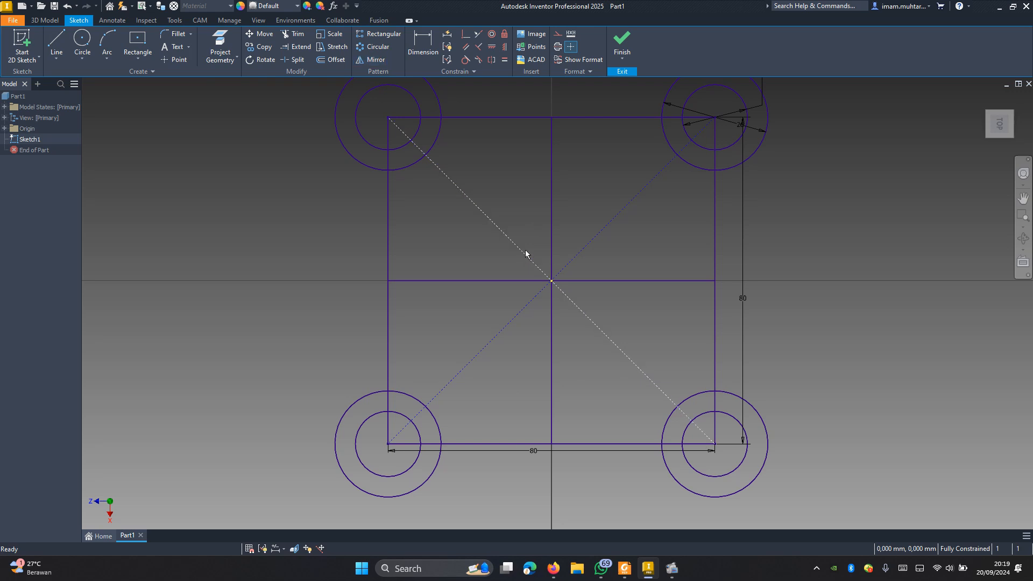
Step: Try to trim parts of the outer and inner circles inside the square's upper-left corner
key(x)
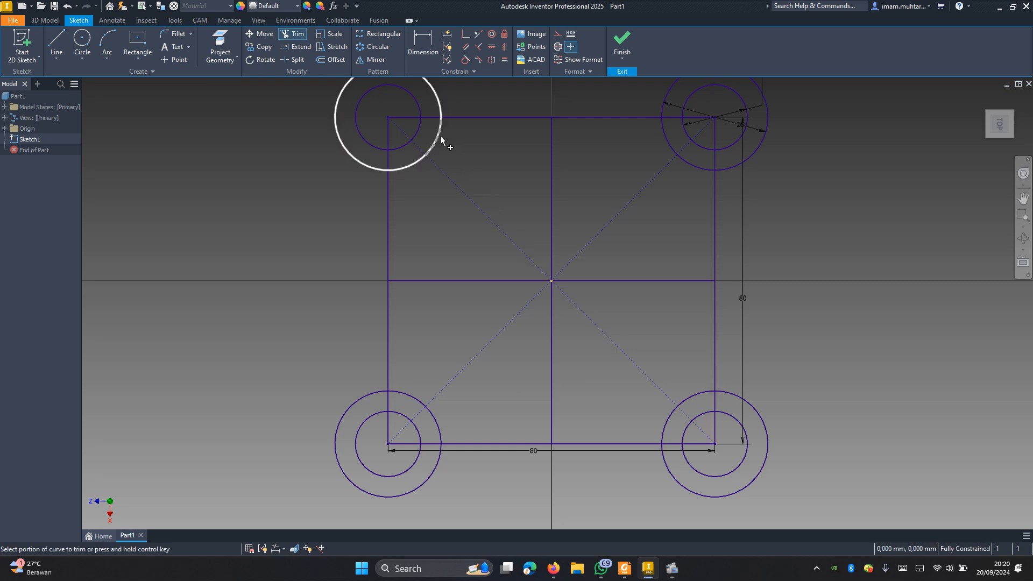
click(440, 140)
click(414, 135)
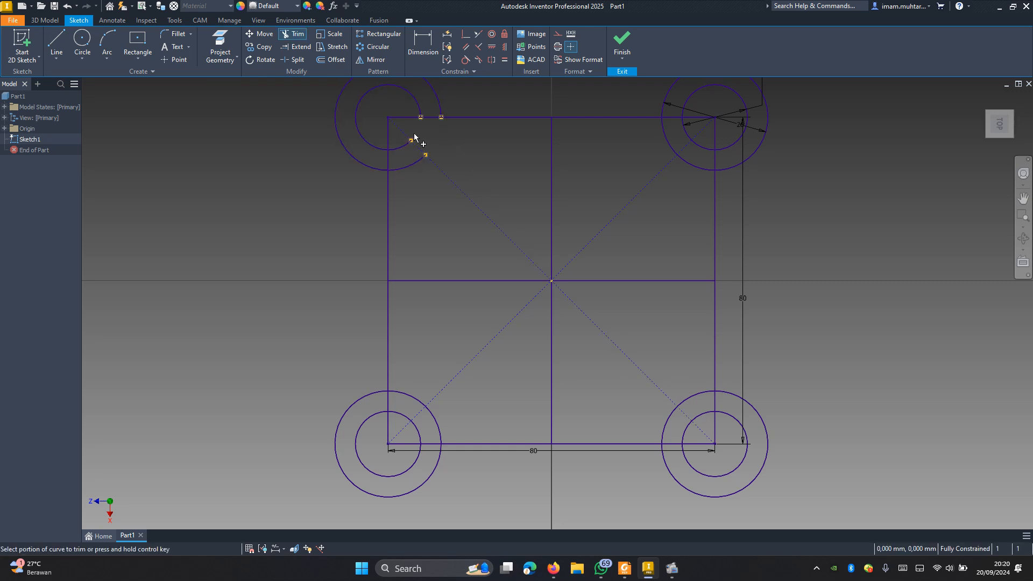
key(ctrl+z)
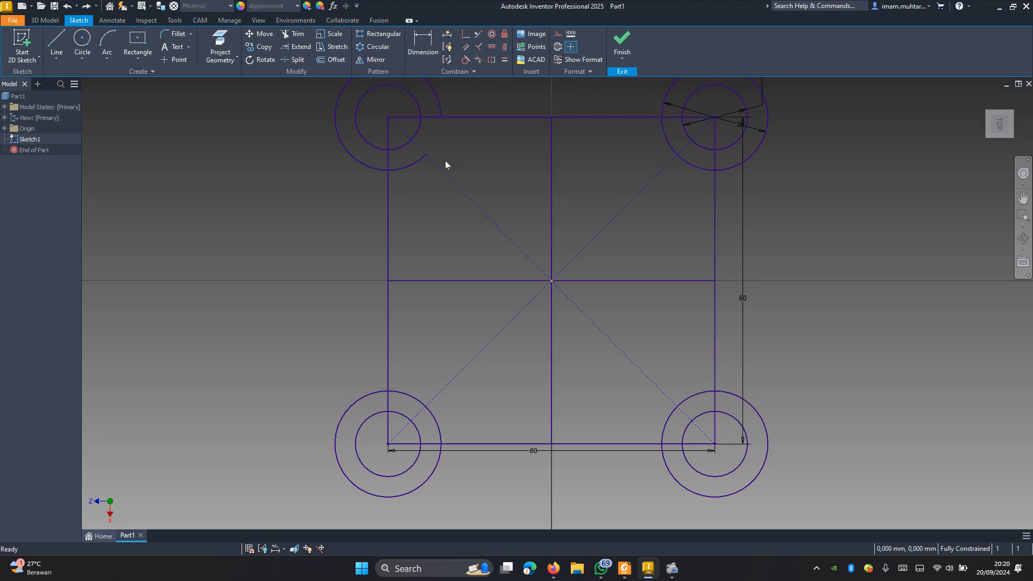
Step: Trim the outer circle and the square's edge segments inside the circles at the upper-left corner
key(x)
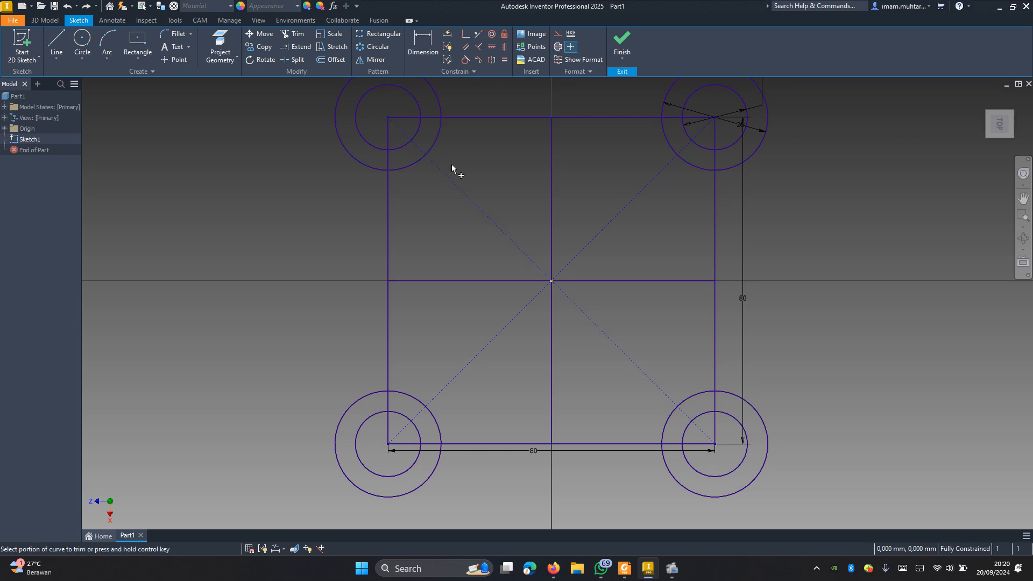
click(438, 135)
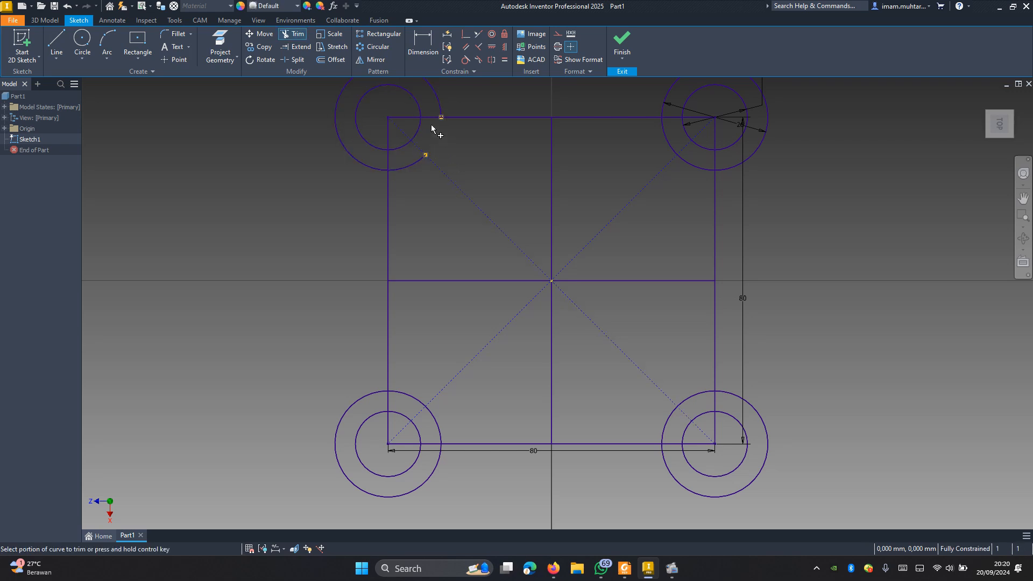
click(426, 151)
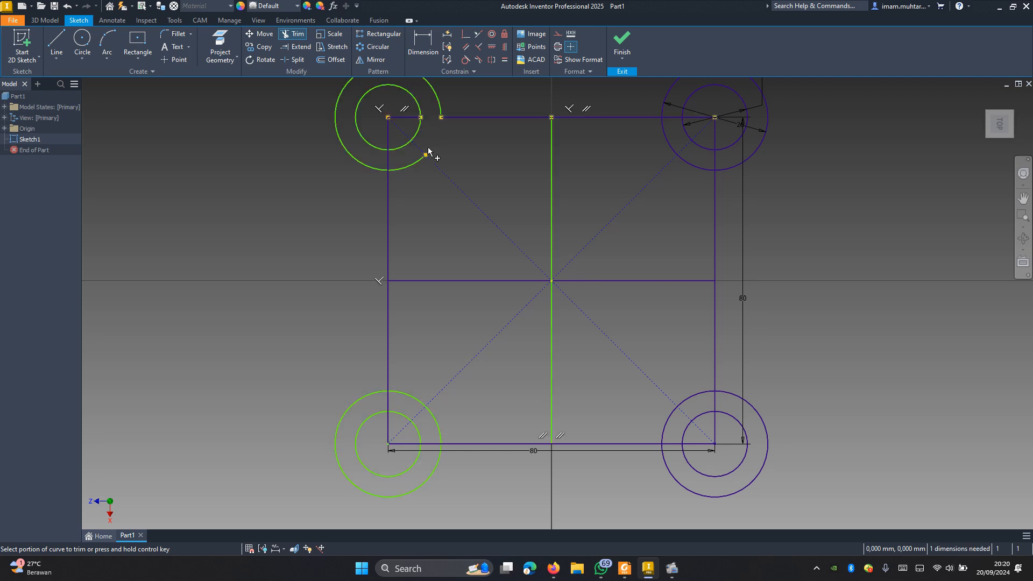
click(396, 157)
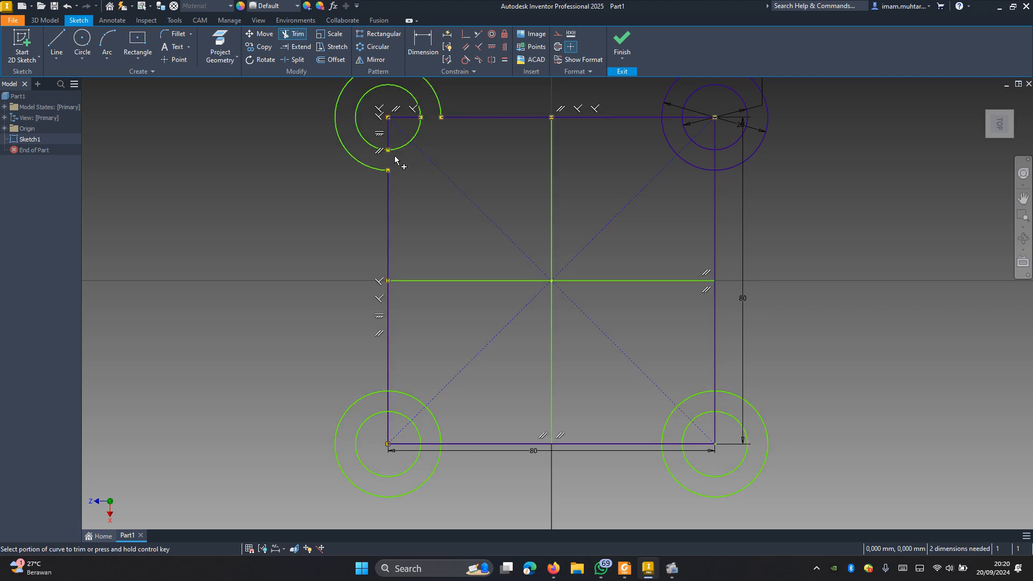
click(404, 117)
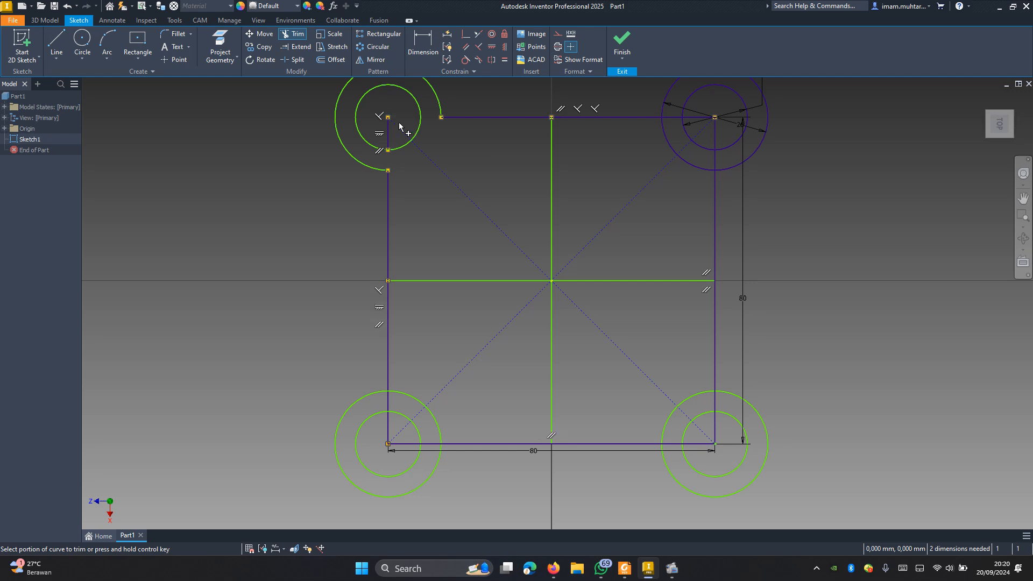
click(391, 132)
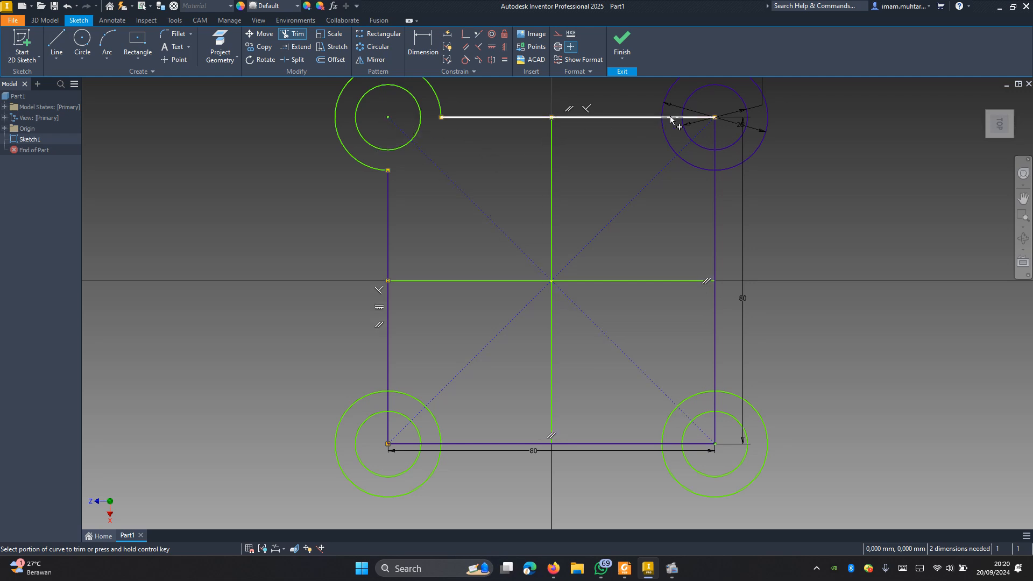
Step: Trim the outer circle's inner portion and the edge segments inside the circles at the square's upper-right corner
click(673, 147)
click(696, 165)
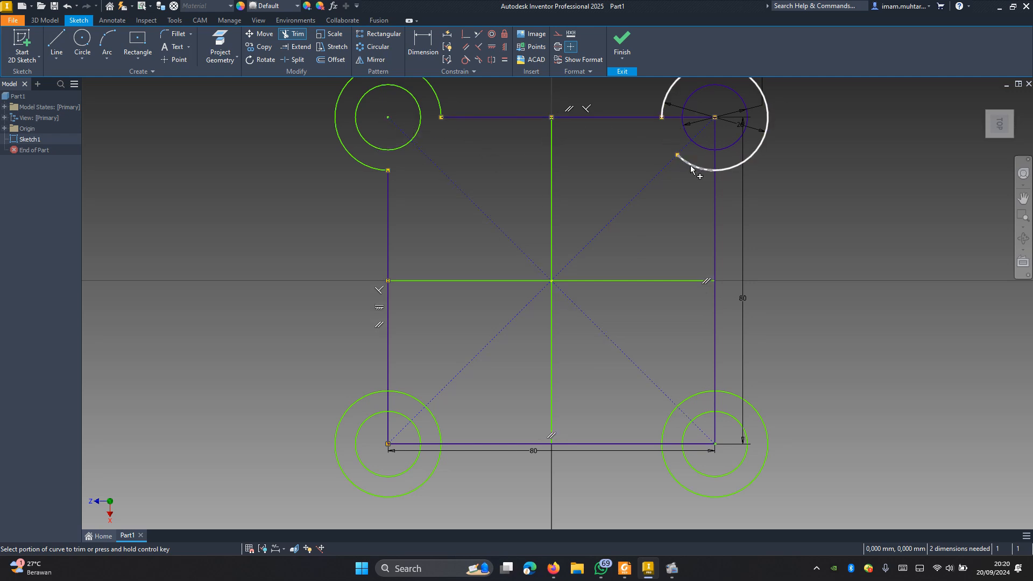
click(702, 121)
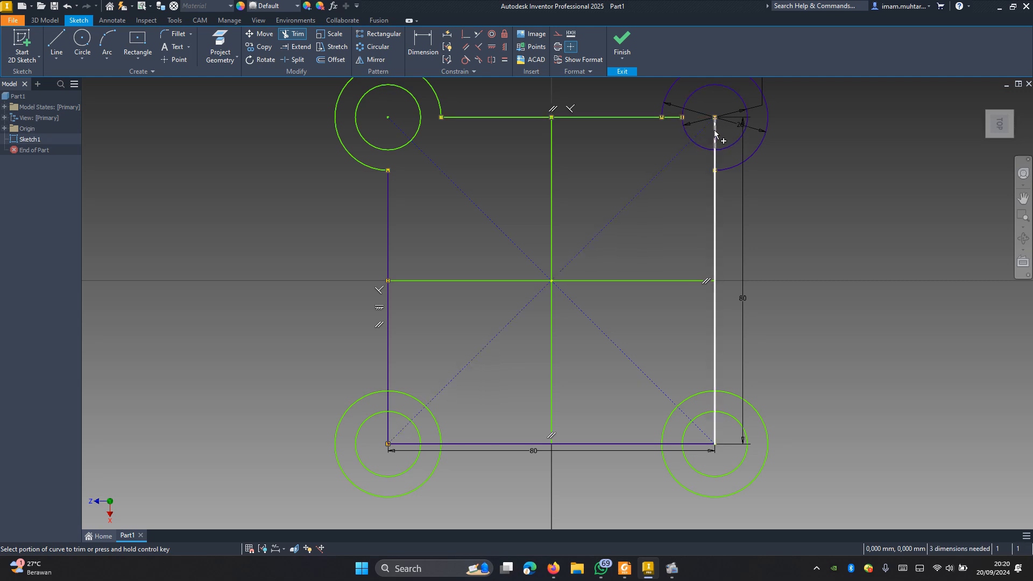
click(675, 120)
Step: Trim the outer circle's inner portion and the edge segments inside the circles at the square's lower-right corner
click(689, 399)
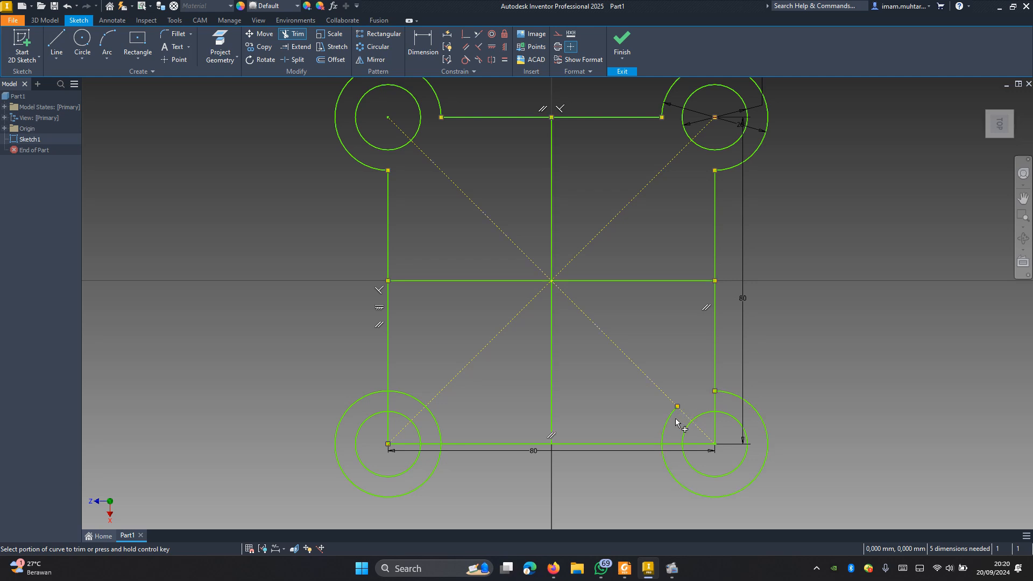
click(665, 420)
click(714, 432)
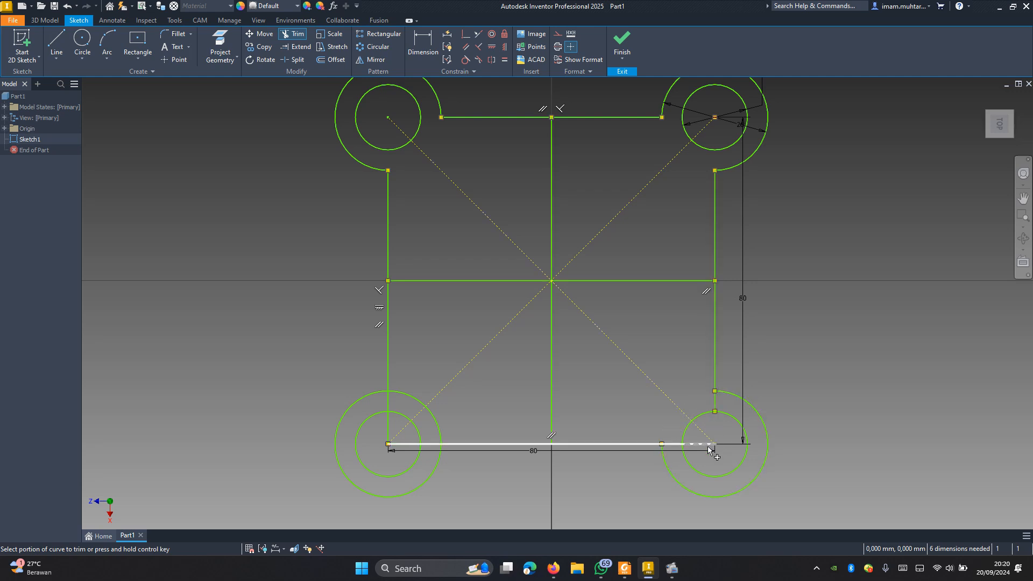
click(704, 445)
click(673, 445)
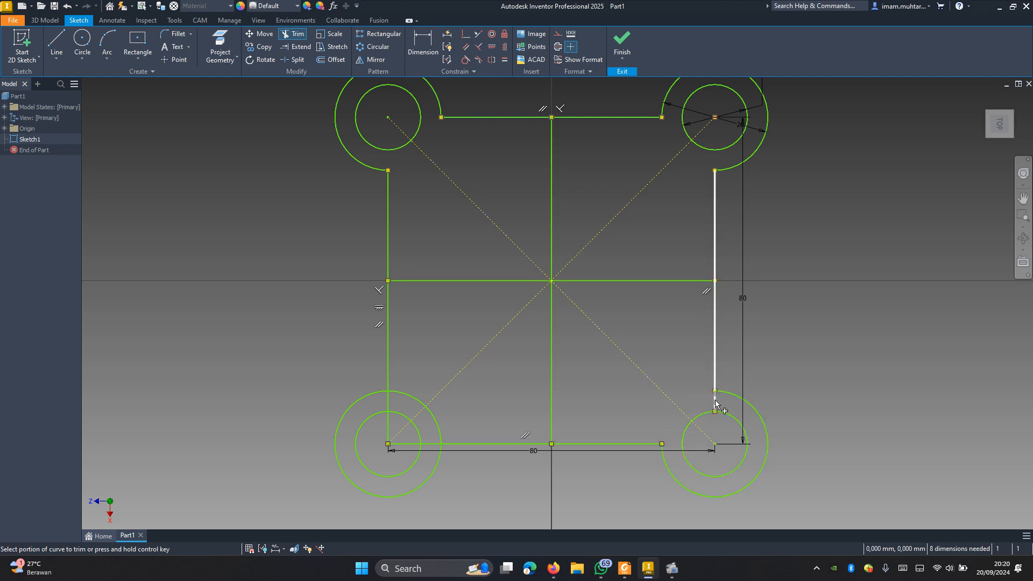
click(714, 402)
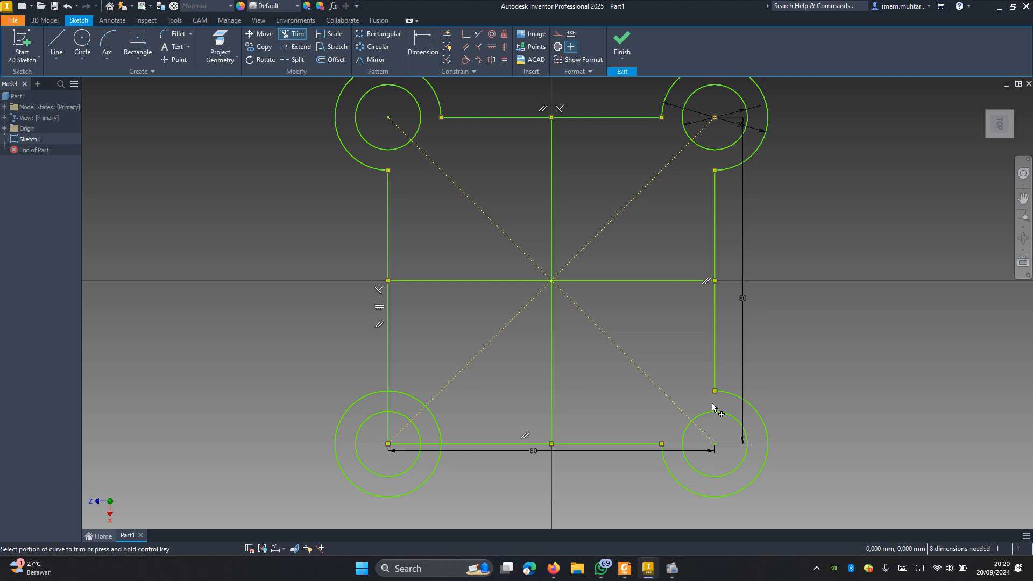
Step: Trim the lower-left outer circle and edge segments between the circles, and try to trim the edge stubs inside the inner circle
click(388, 400)
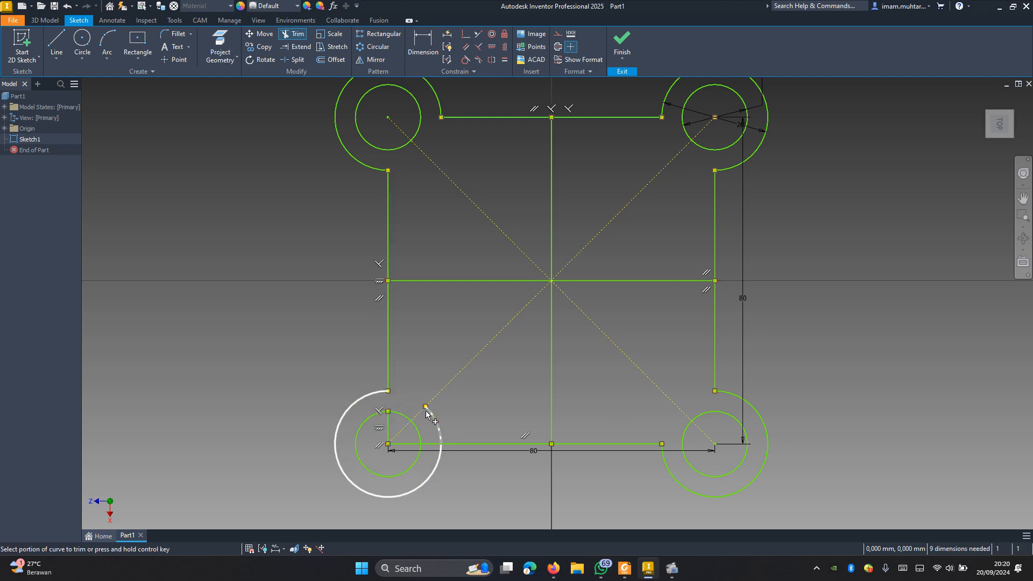
click(431, 444)
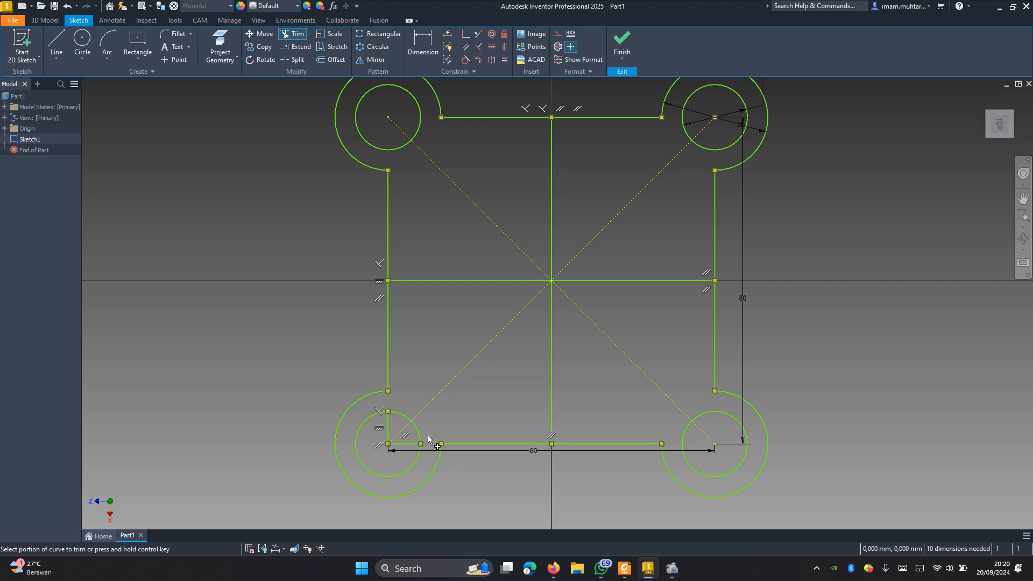
click(408, 443)
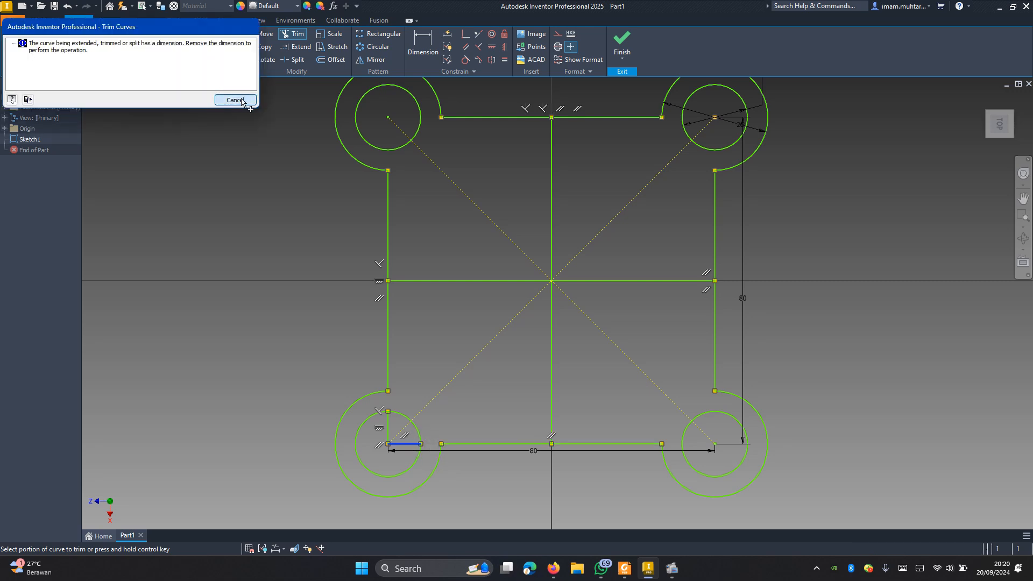
click(240, 99)
click(388, 431)
click(236, 99)
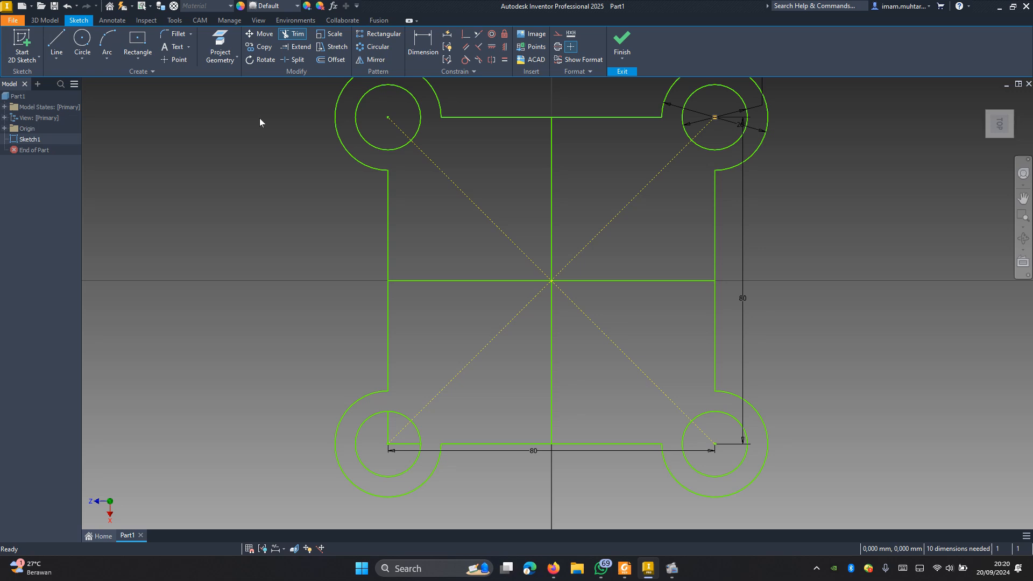
Step: Delete the square's horizontal 80 mm dimension and trim the remaining edge stubs inside the lower-left inner circle
click(521, 450)
key(Delete)
key(d)
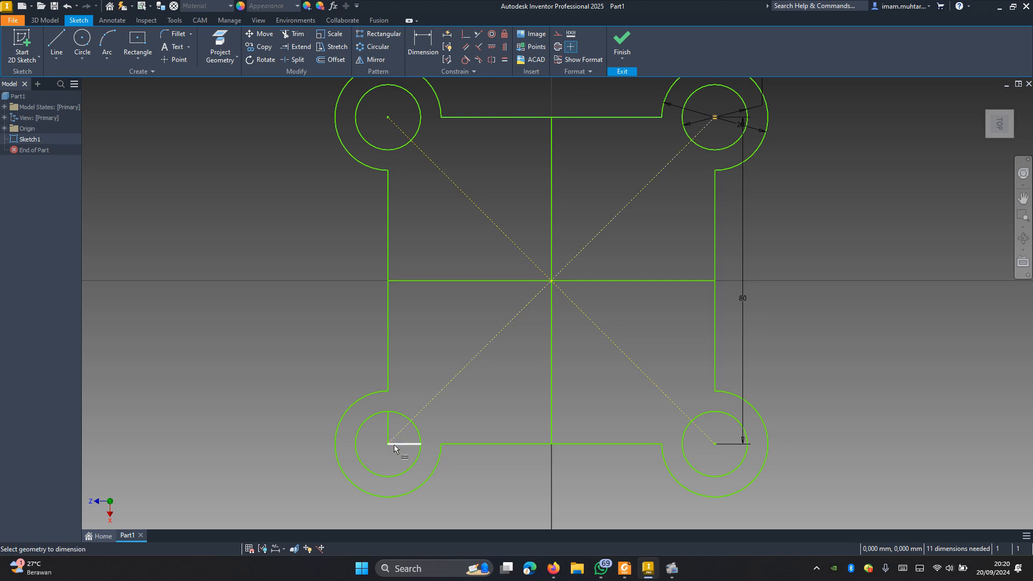
click(394, 444)
key(x)
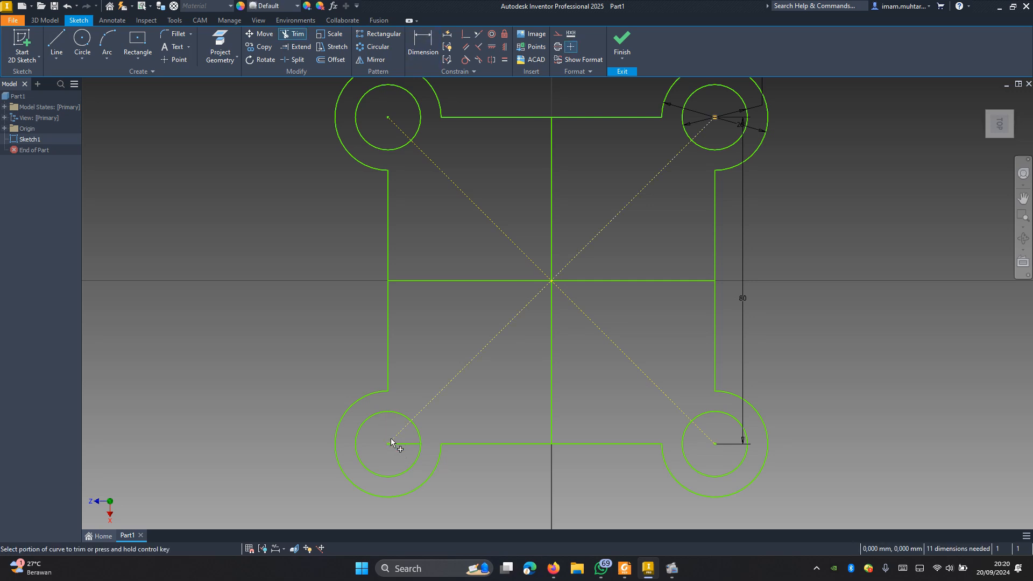
key(Escape)
scroll(518, 323, down, 2)
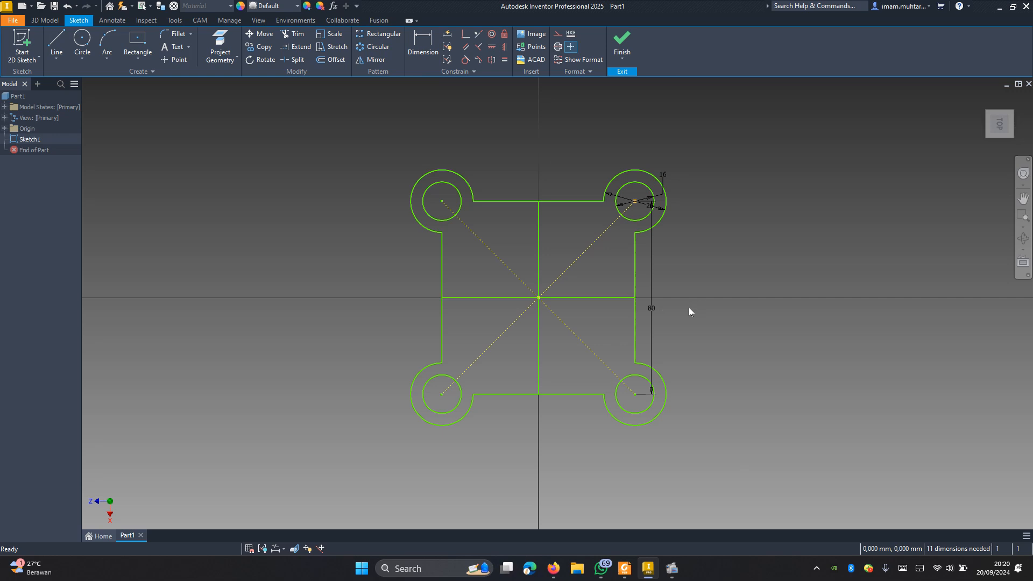
Step: Dimension the horizontal distance between the plate's two vertical edges as 80 mm
key(d)
click(442, 315)
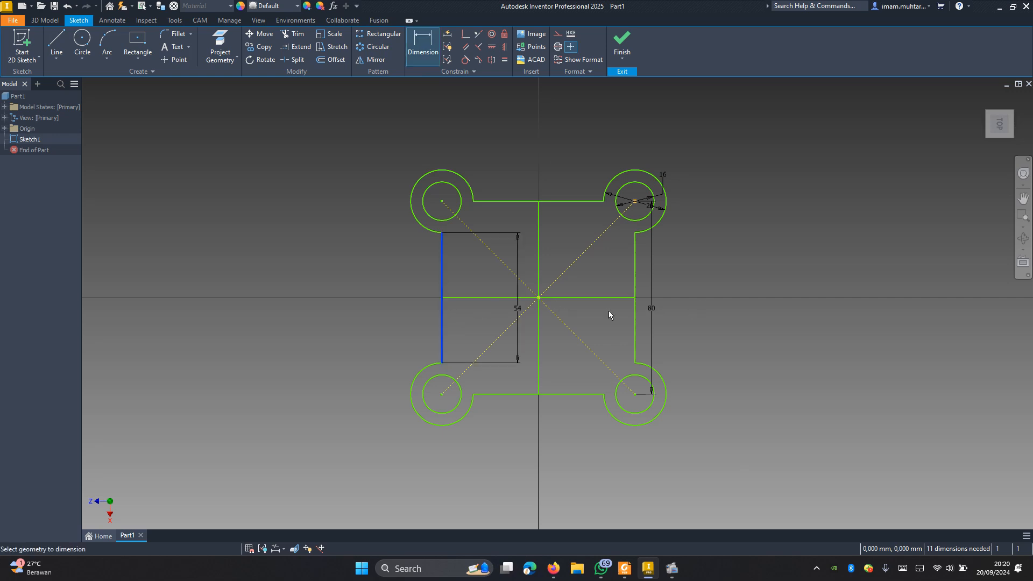
click(636, 314)
click(525, 450)
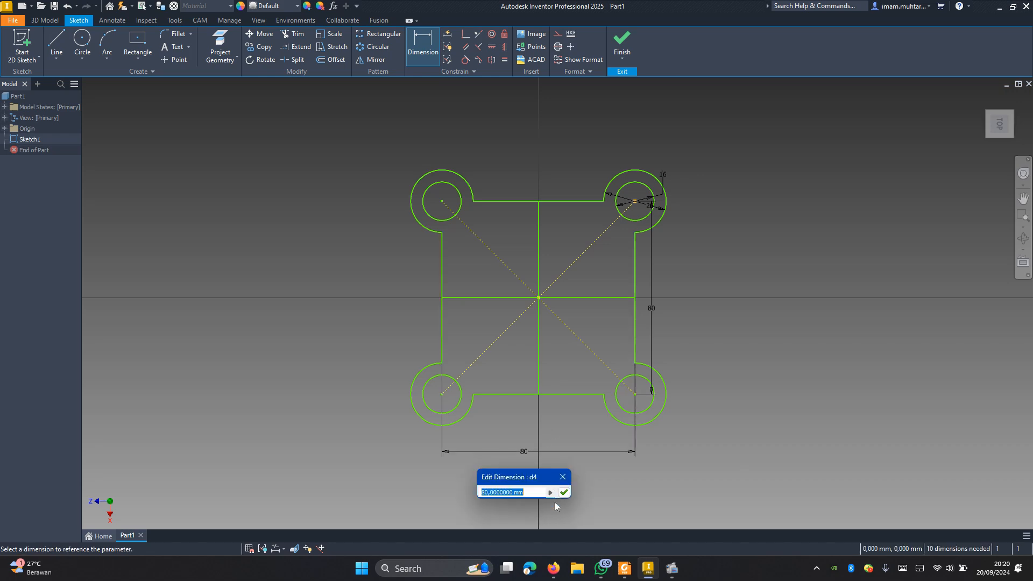
click(562, 493)
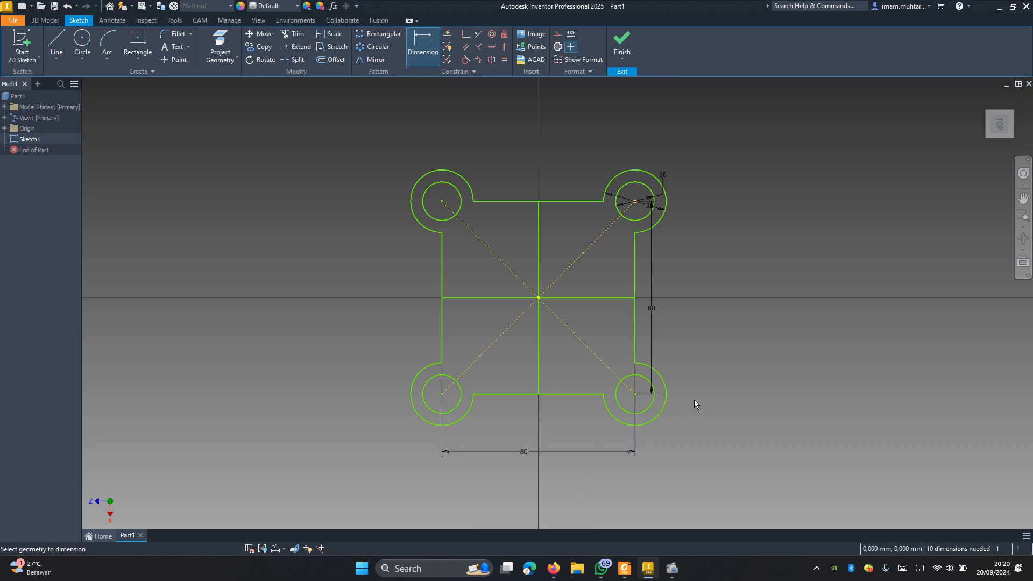
key(Escape)
Step: Extrude all four regions of the plate profile 10 mm, leaving the four corner holes open
key(F6)
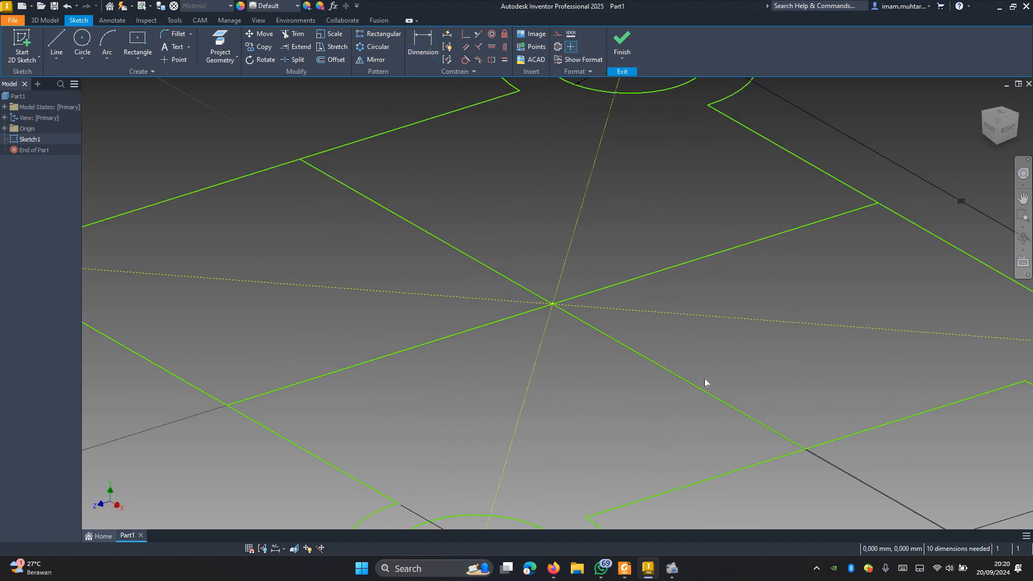
key(e)
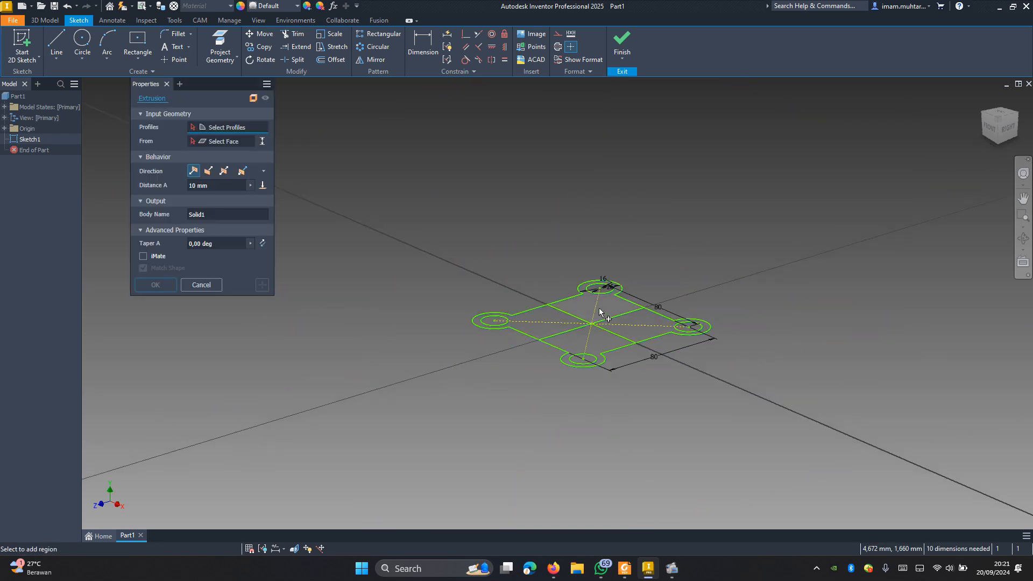
click(612, 329)
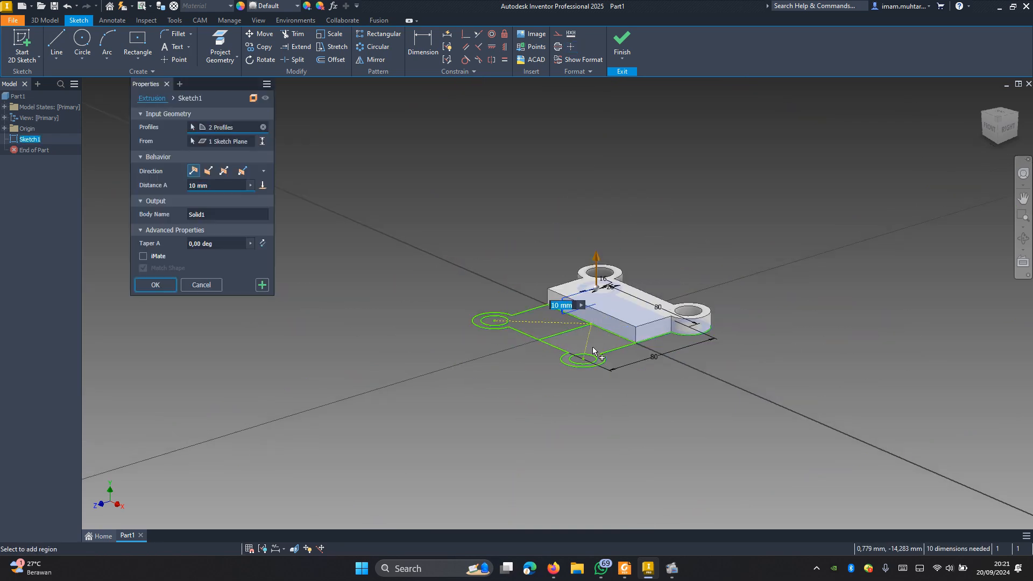
click(593, 346)
click(559, 327)
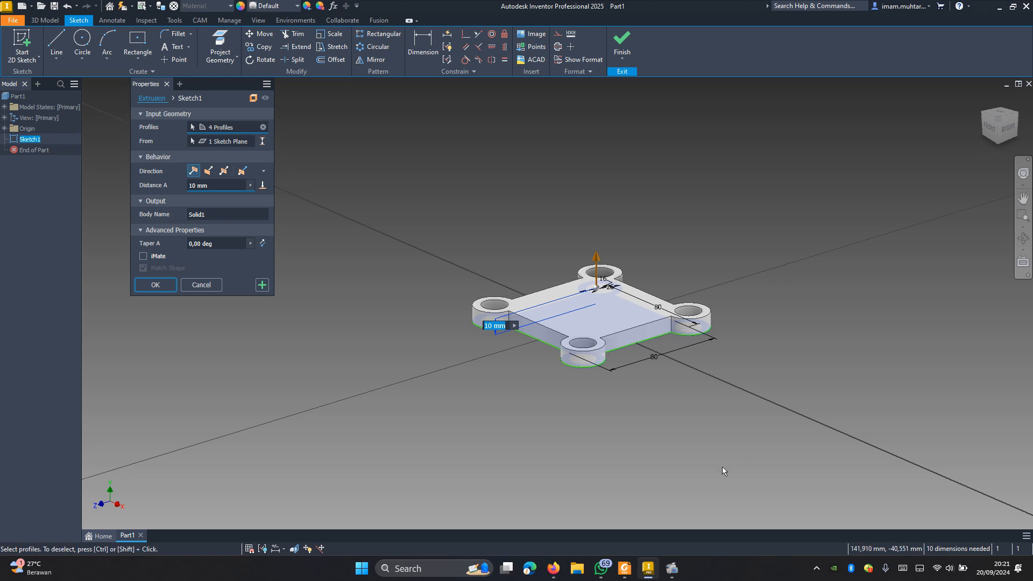
click(624, 568)
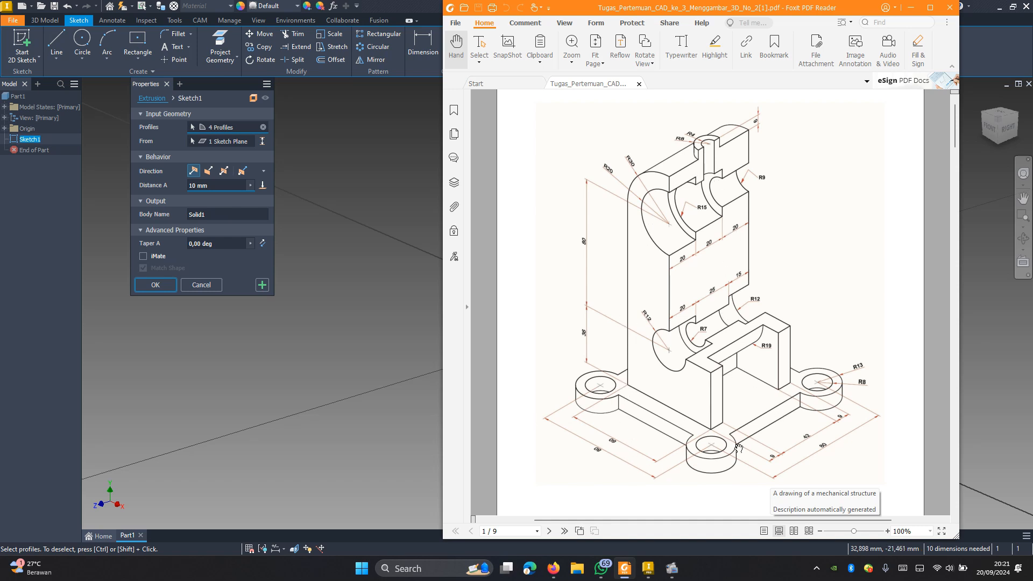
click(415, 350)
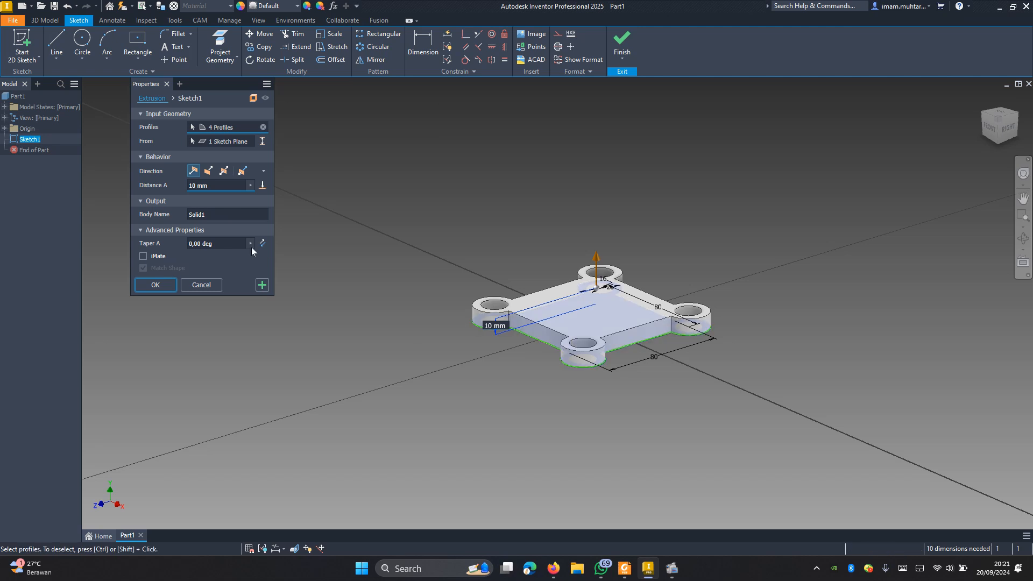
click(156, 285)
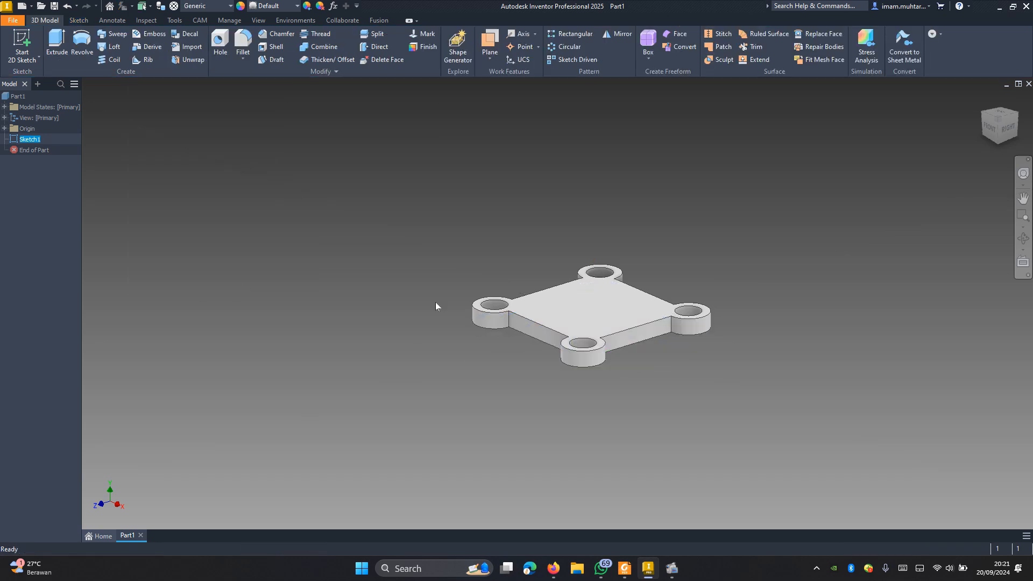
Step: Start a new sketch on the plate's top face and project the face's edges into it
click(575, 316)
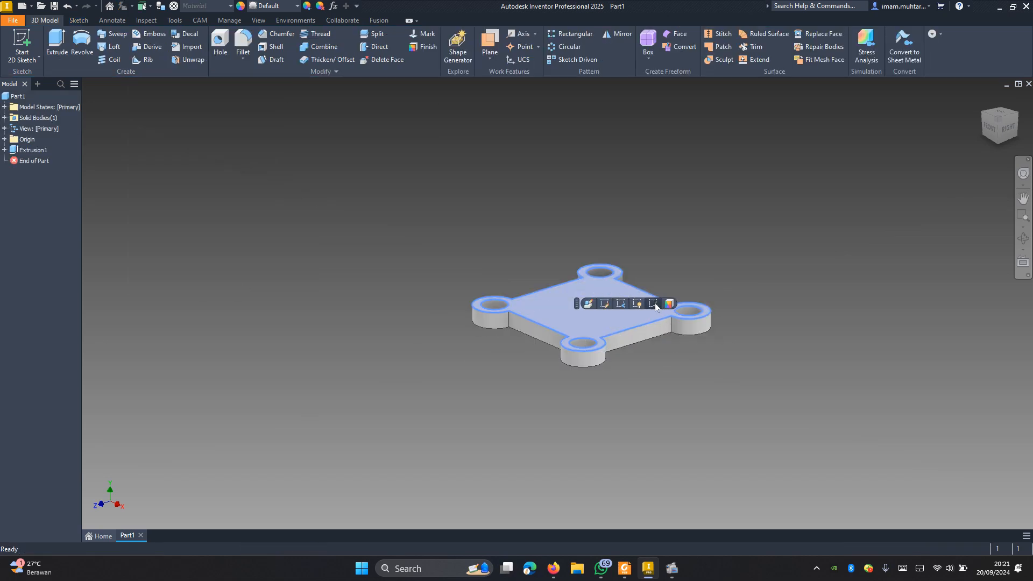
click(655, 306)
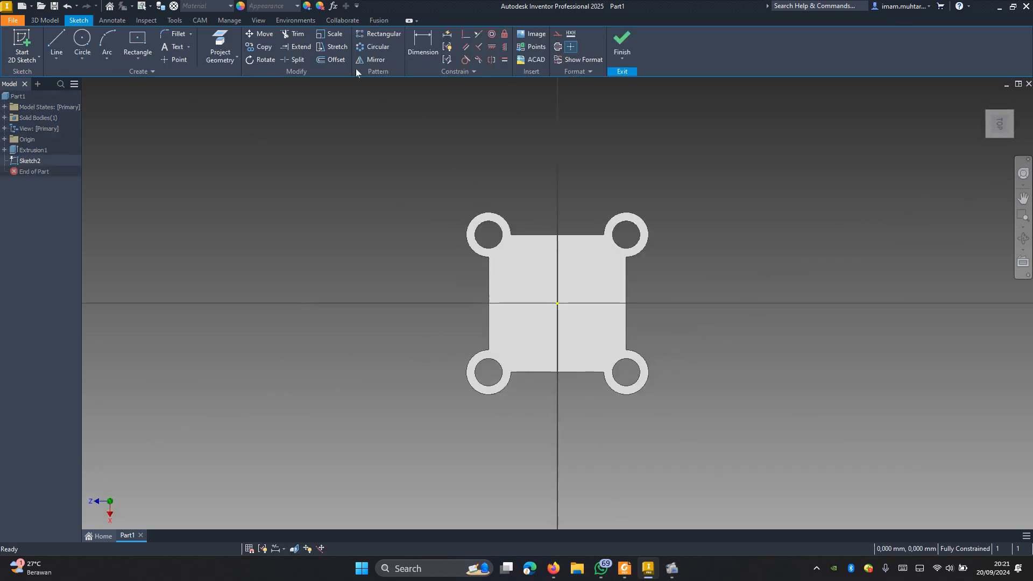
click(228, 37)
click(566, 337)
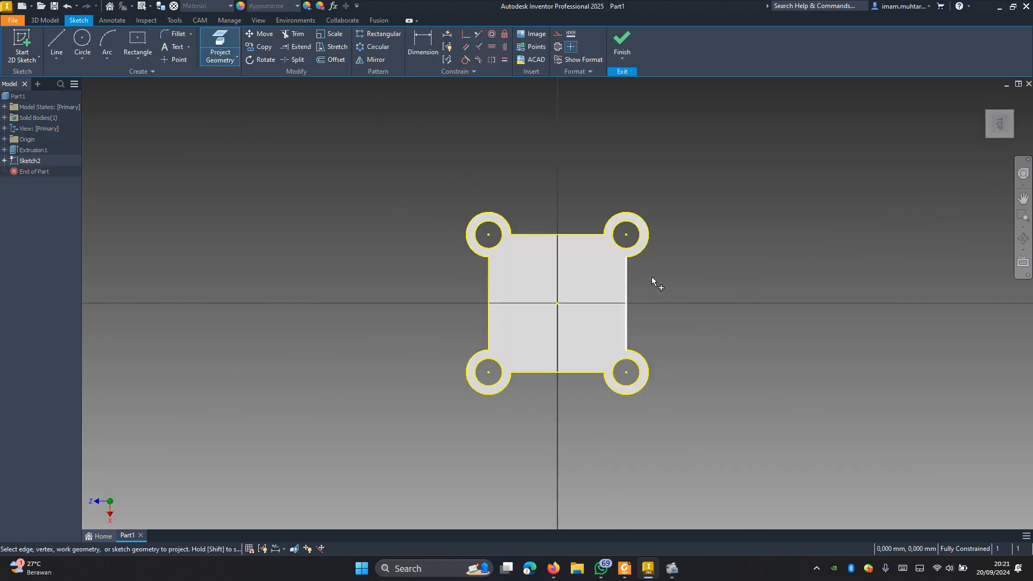
Step: Draw a center-point rectangle from the origin, inside the plate's projected outline
click(137, 40)
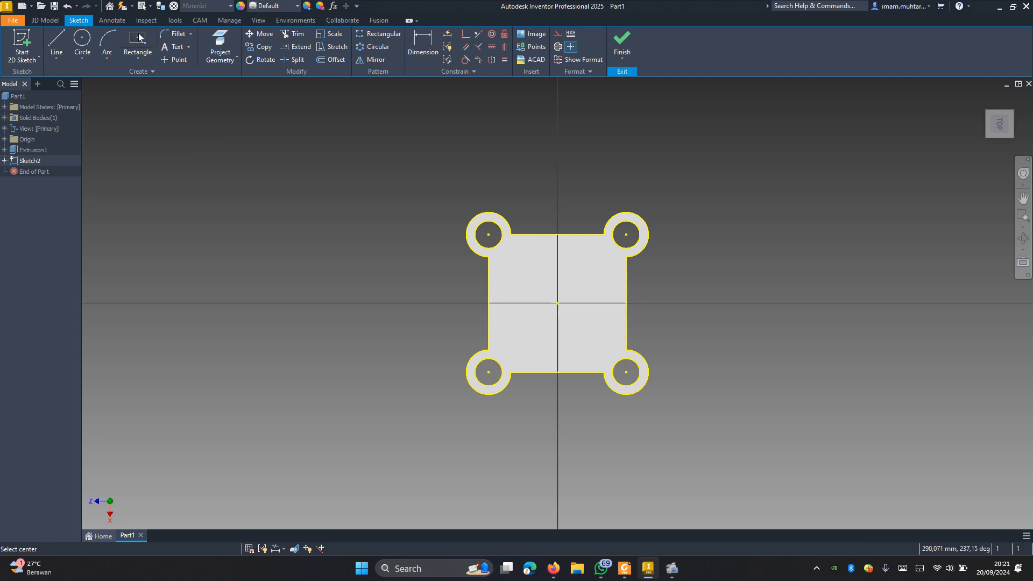
click(556, 302)
click(603, 343)
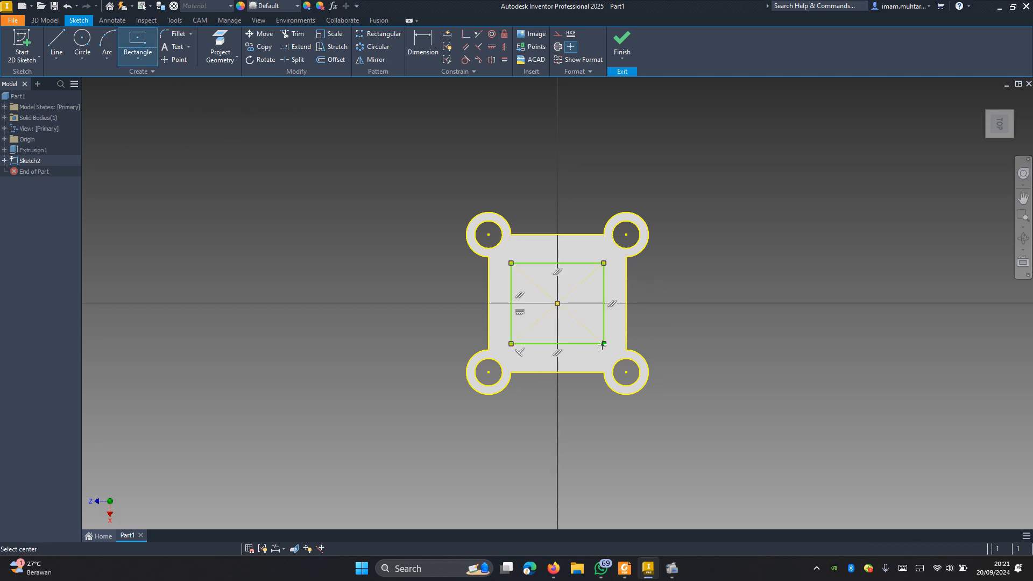
Step: Dimension the rectangle's horizontal width as 60 mm
key(d)
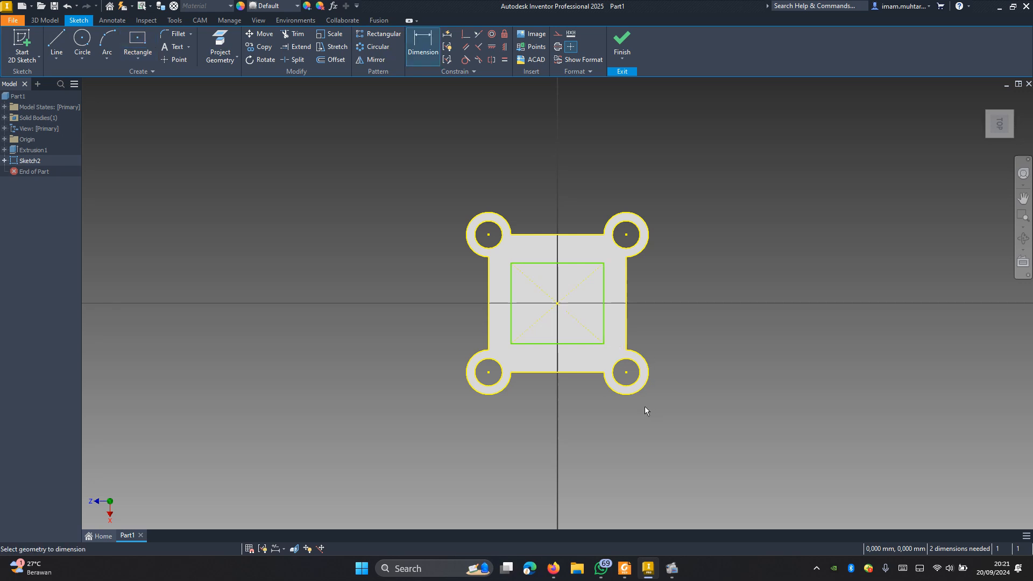
click(571, 343)
click(551, 407)
text(6)
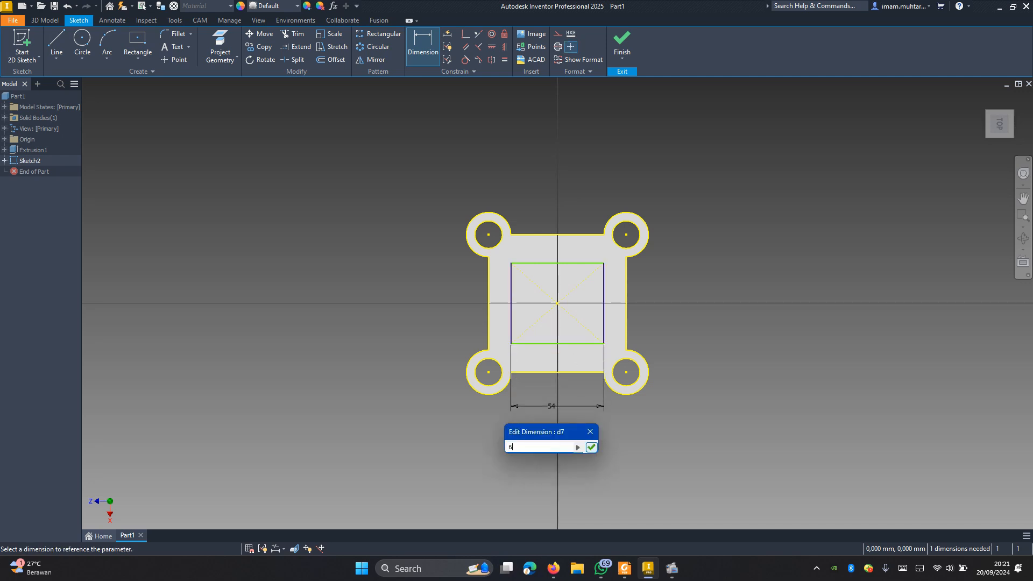
text(0)
key(Return)
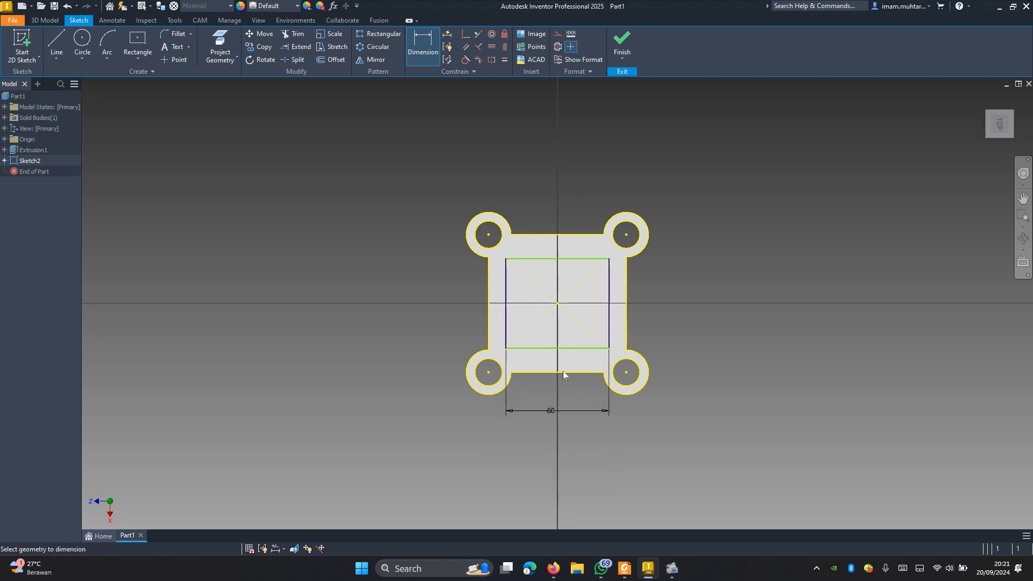
Step: Dimension the rectangle's vertical side as 60 mm
click(608, 293)
click(674, 301)
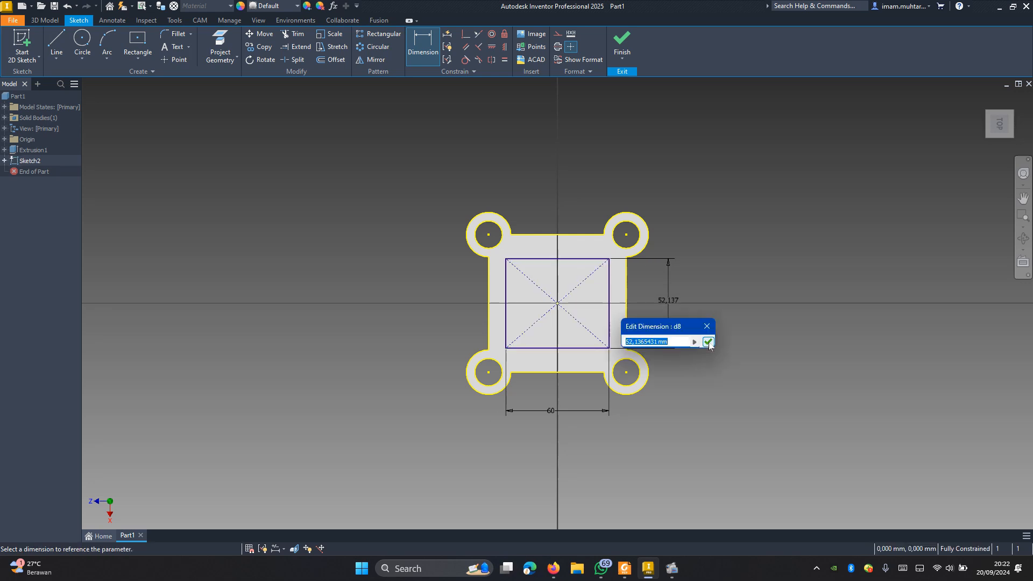
text(60)
key(Return)
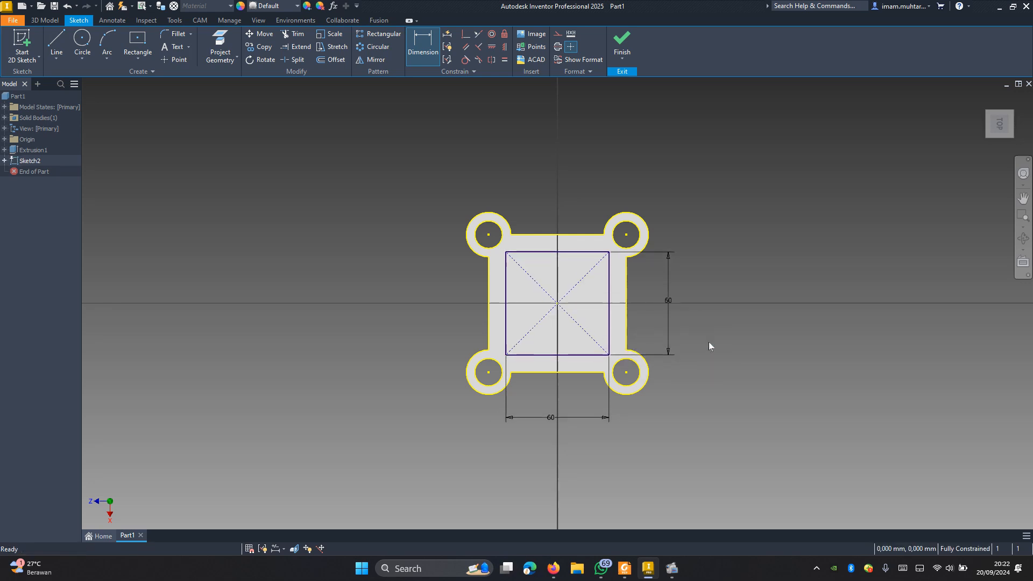
key(Escape)
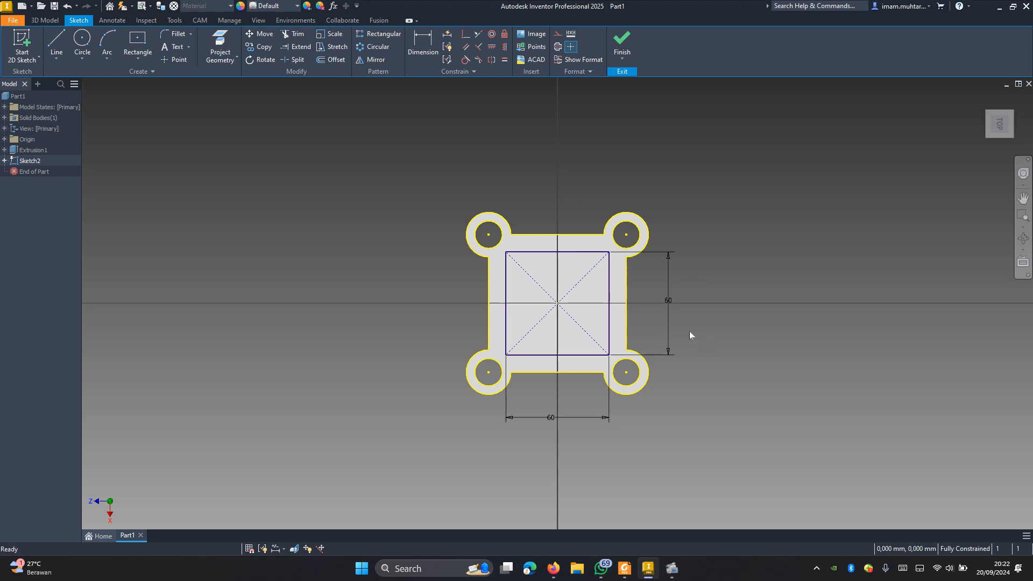
Step: Extrude the square profile upward from the plate by 36+80 mm, joined to the base
key(e)
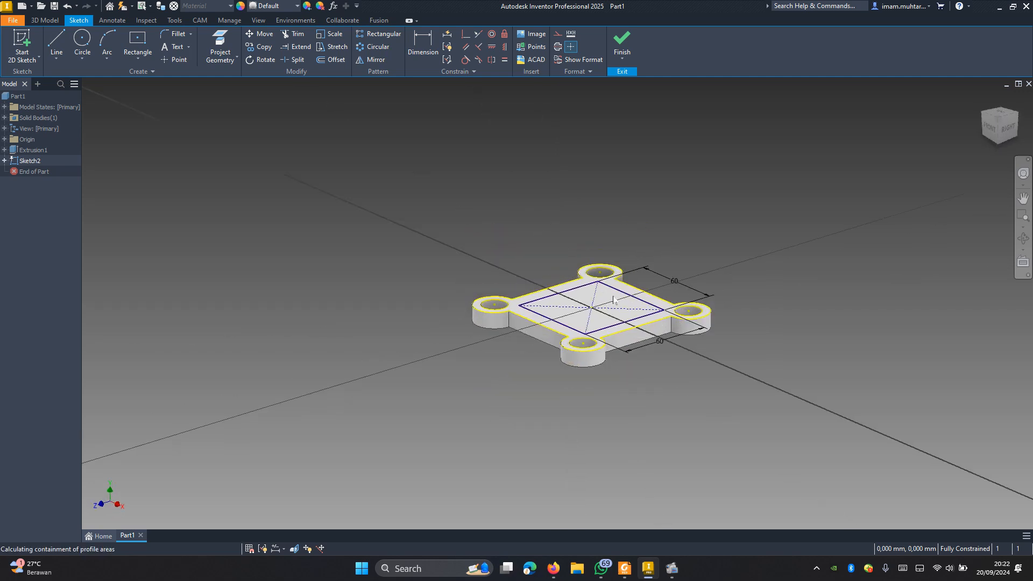
click(602, 305)
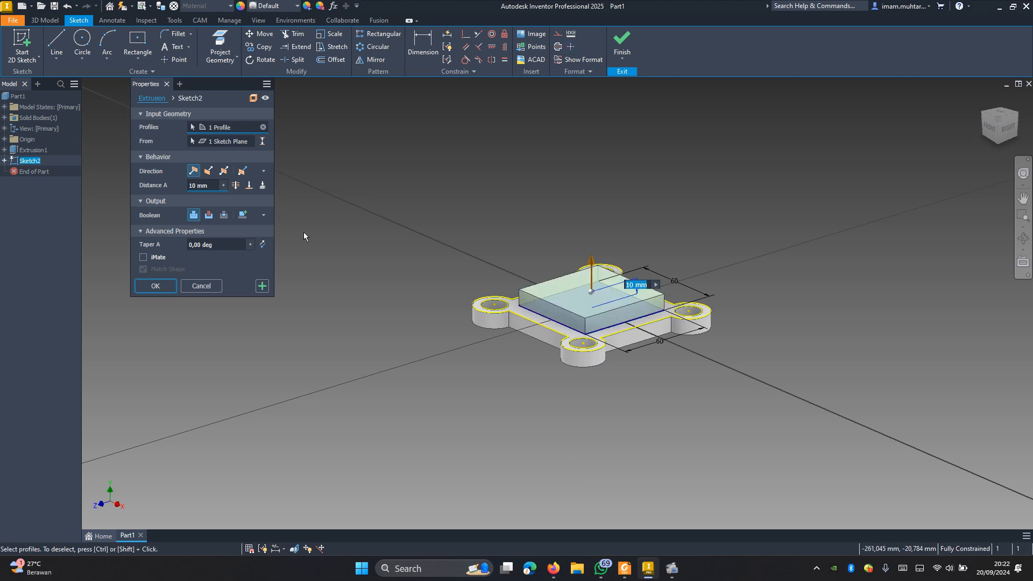
text(36)
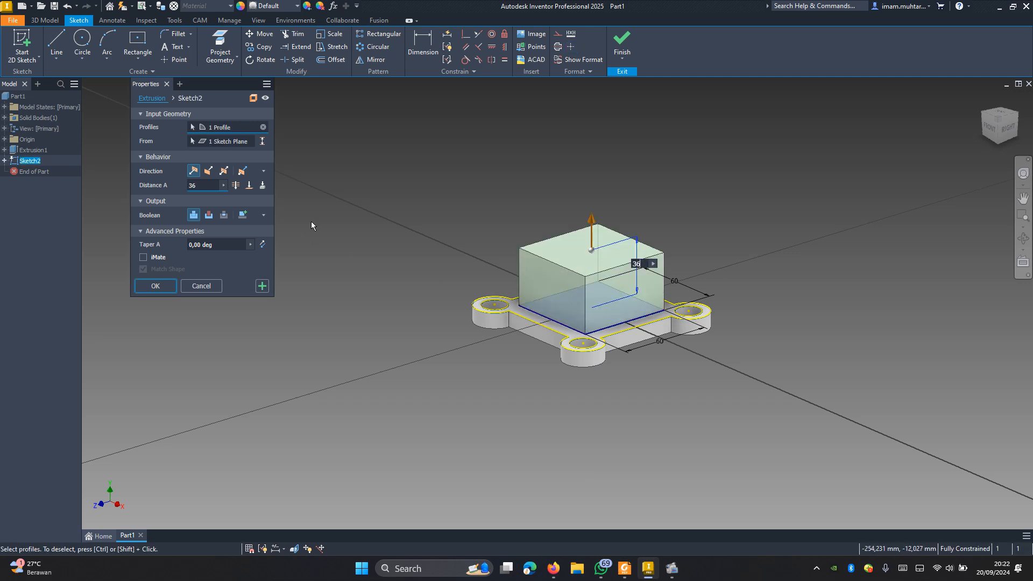
text(+80)
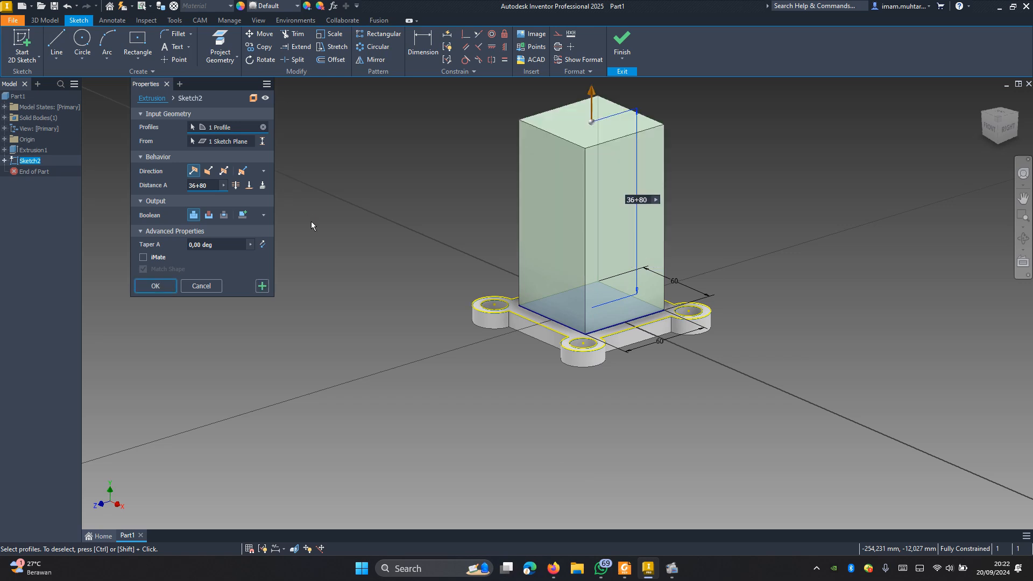
key(Return)
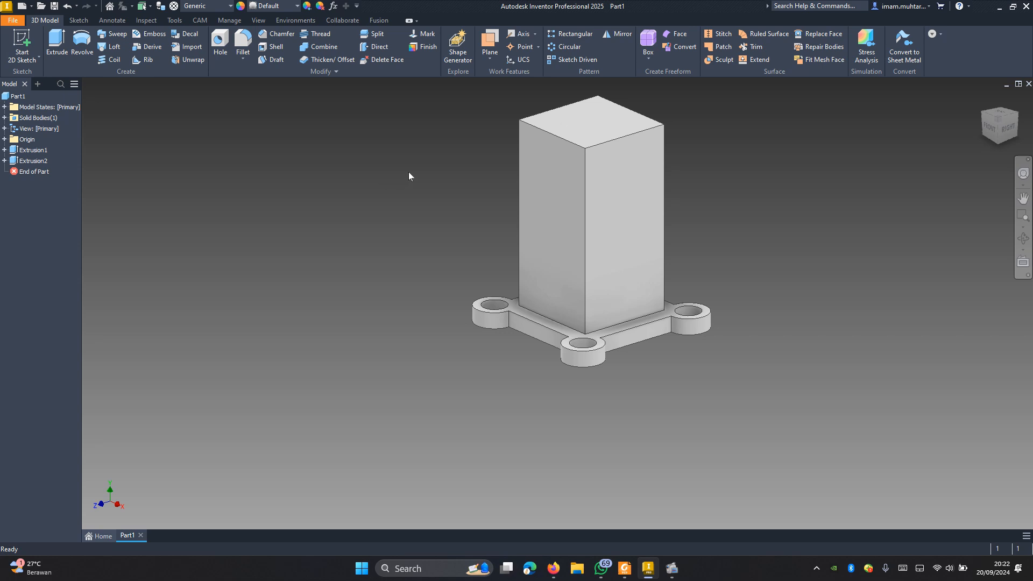
Step: Start a new sketch on the block's front face and project the face's outline into it
click(569, 166)
click(629, 163)
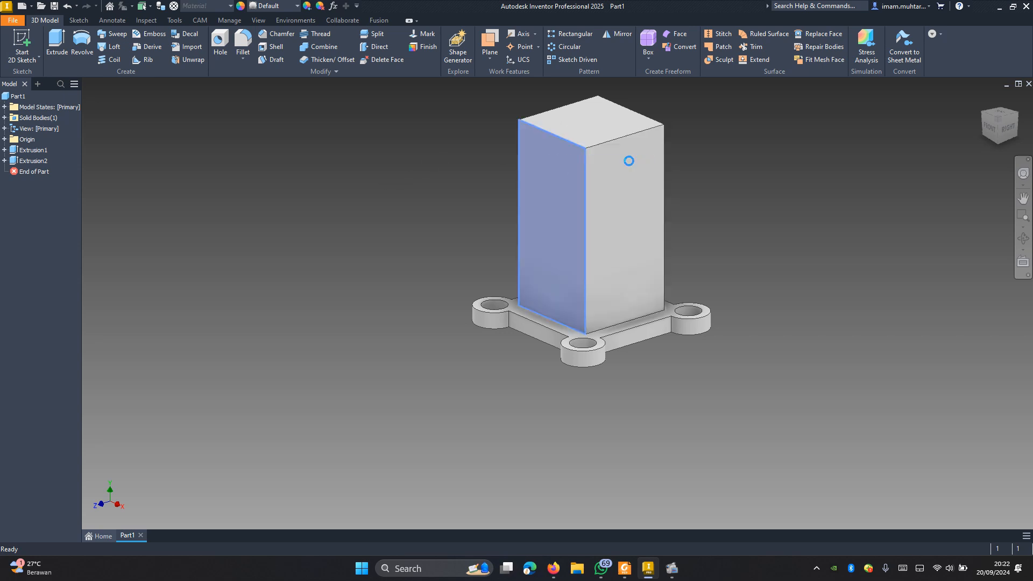
scroll(582, 286, up, 5)
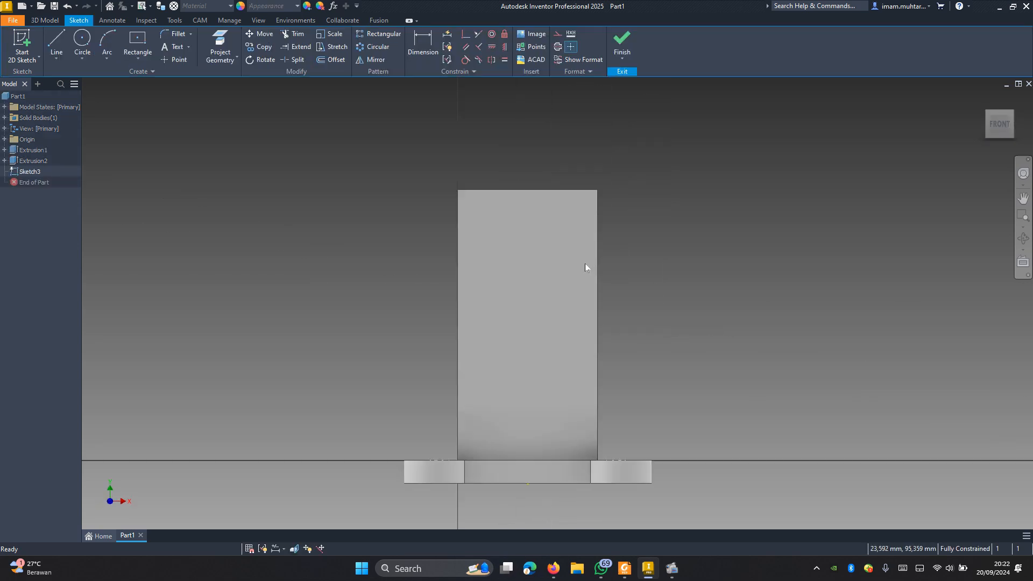
click(220, 48)
click(489, 226)
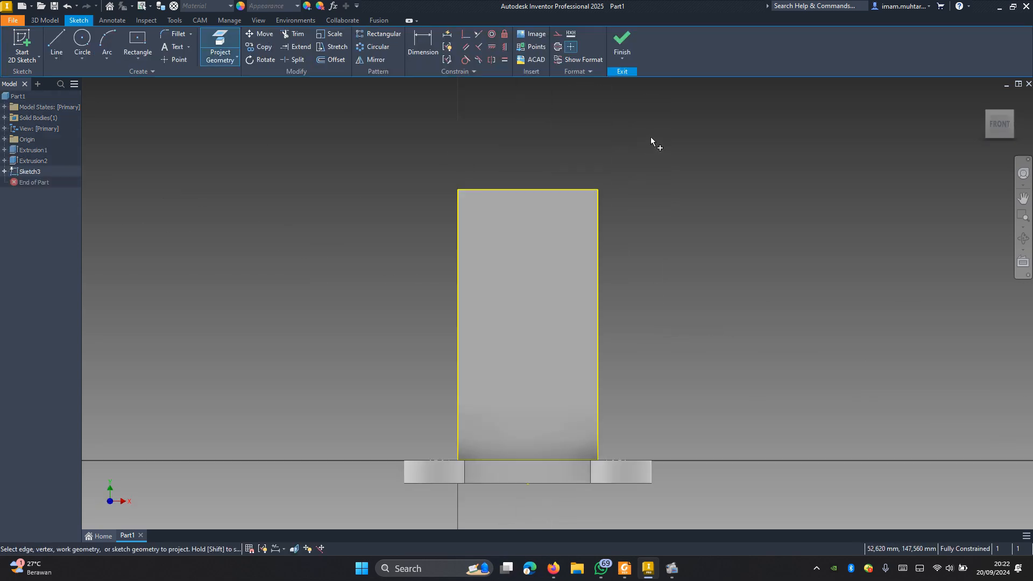
Step: Draw a circle centred on the front face's upper edge midpoint, reaching its corner, and trim away the lower half
click(81, 41)
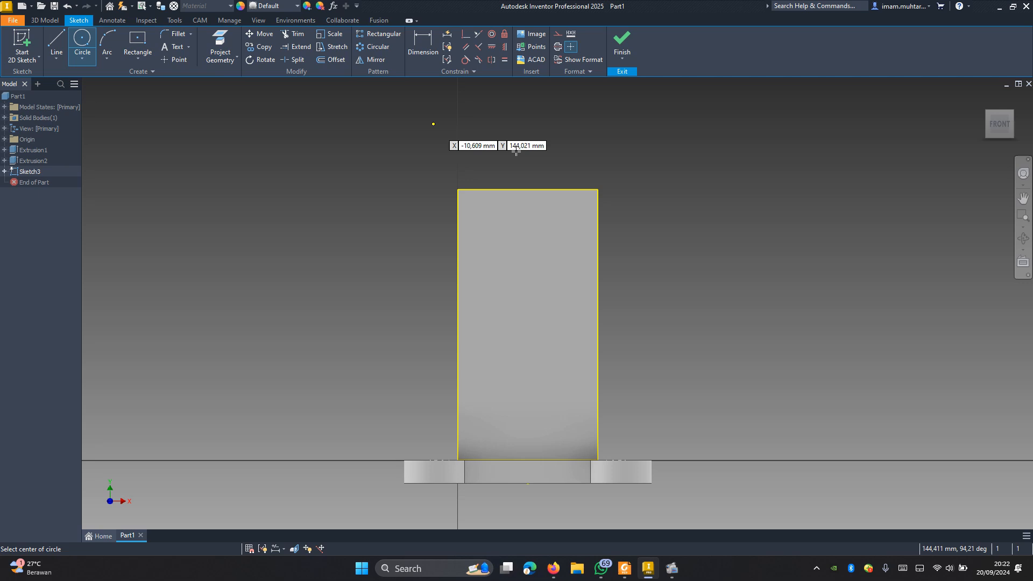
click(528, 189)
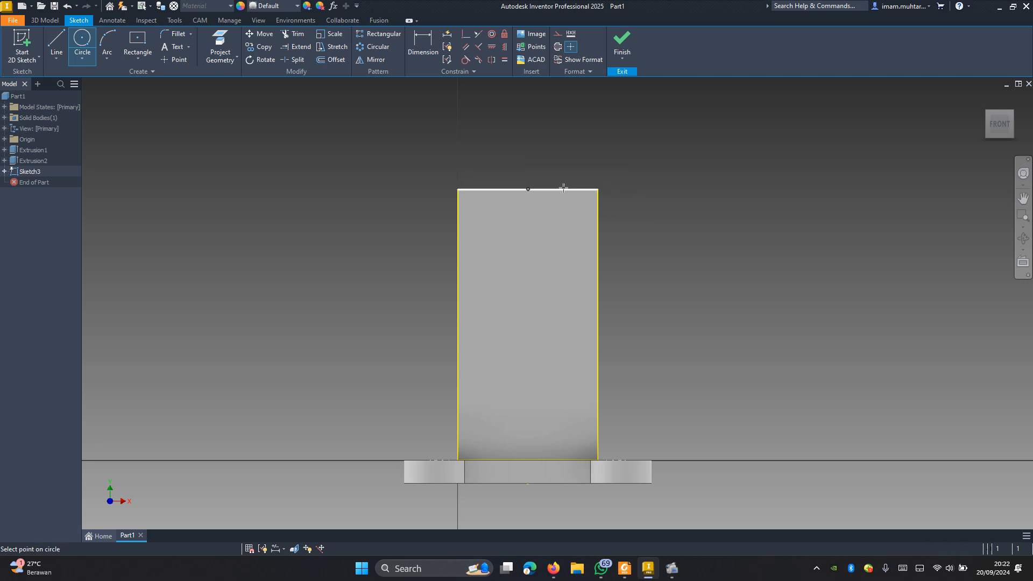
click(598, 191)
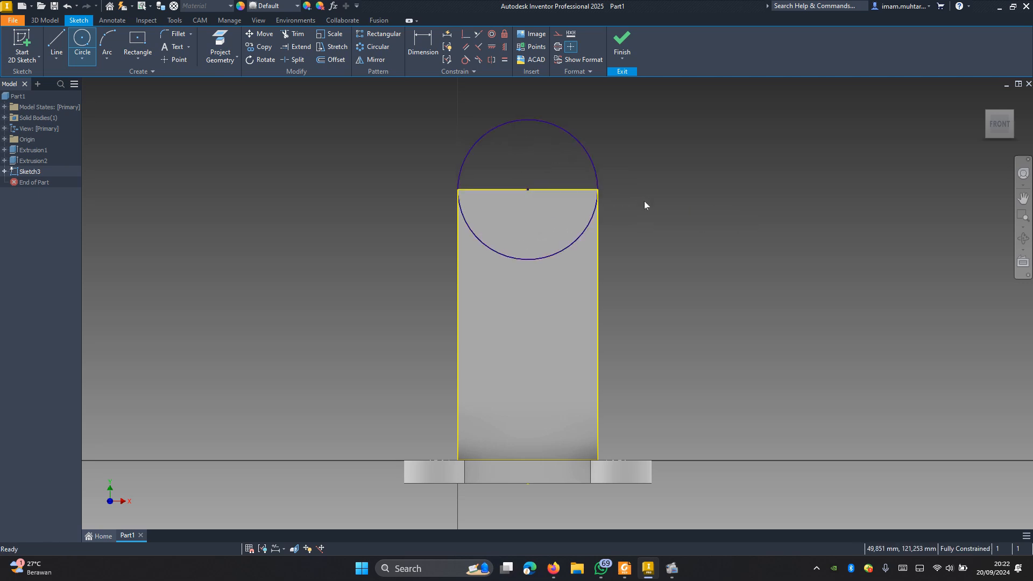
key(x)
click(564, 250)
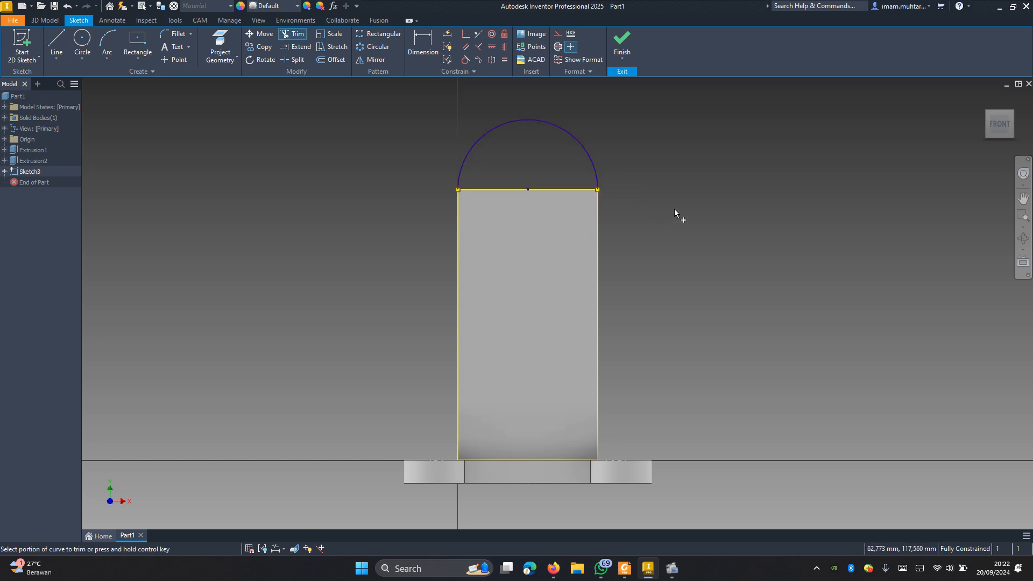
Step: Extrude the half-circle in the flipped direction up to the block's rear face, joined to the body
key(e)
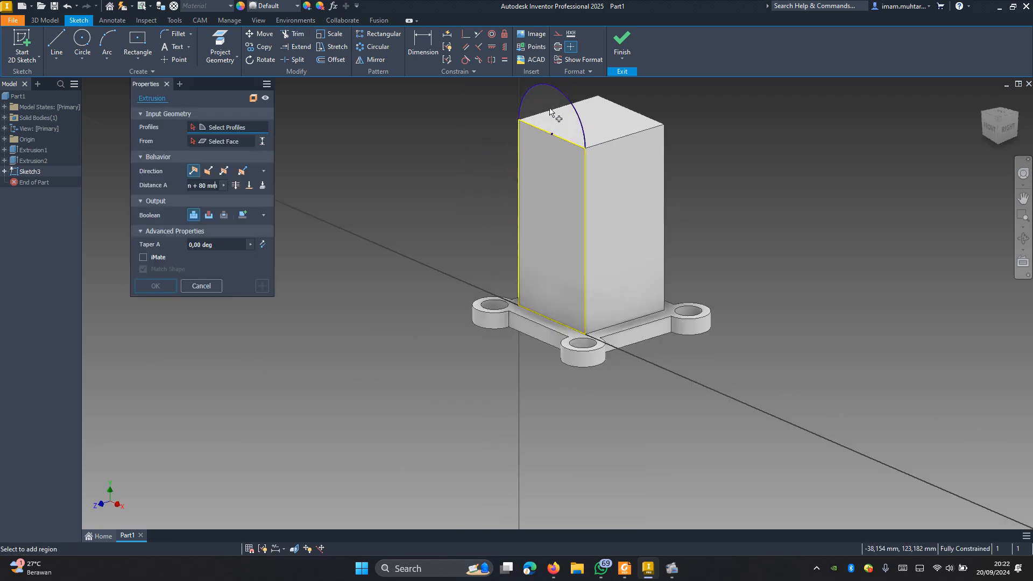
click(549, 113)
click(209, 171)
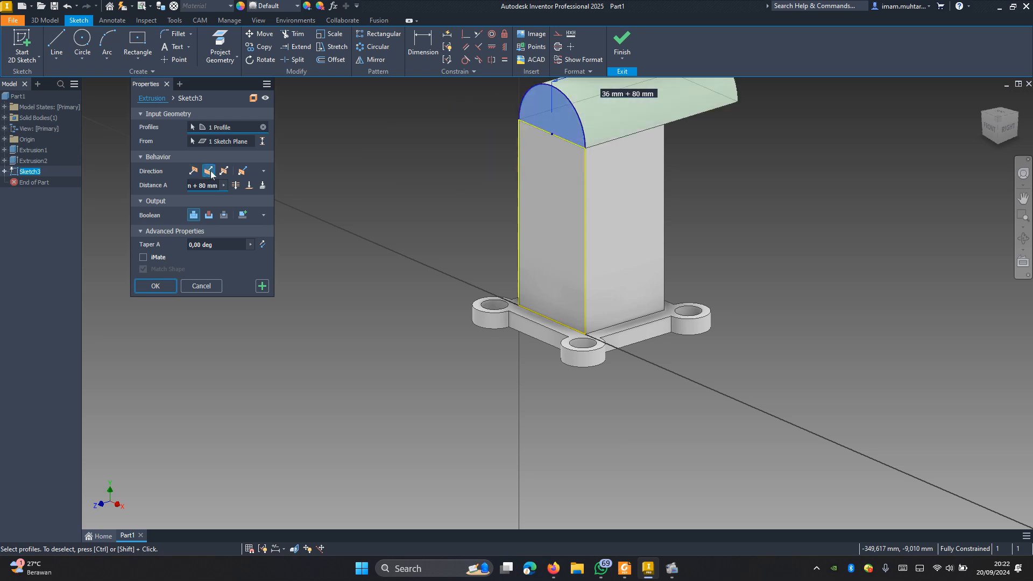
click(263, 185)
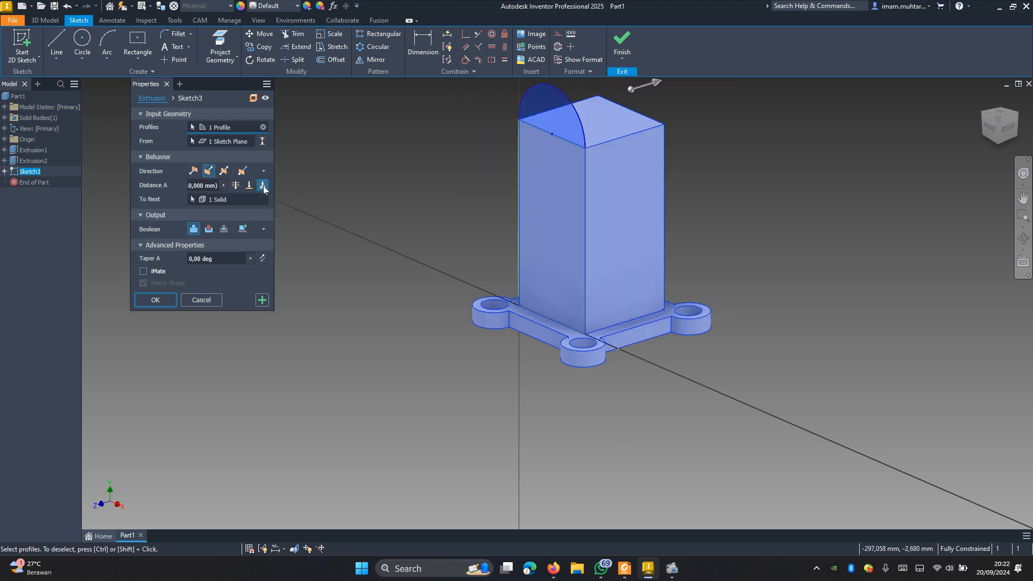
click(249, 185)
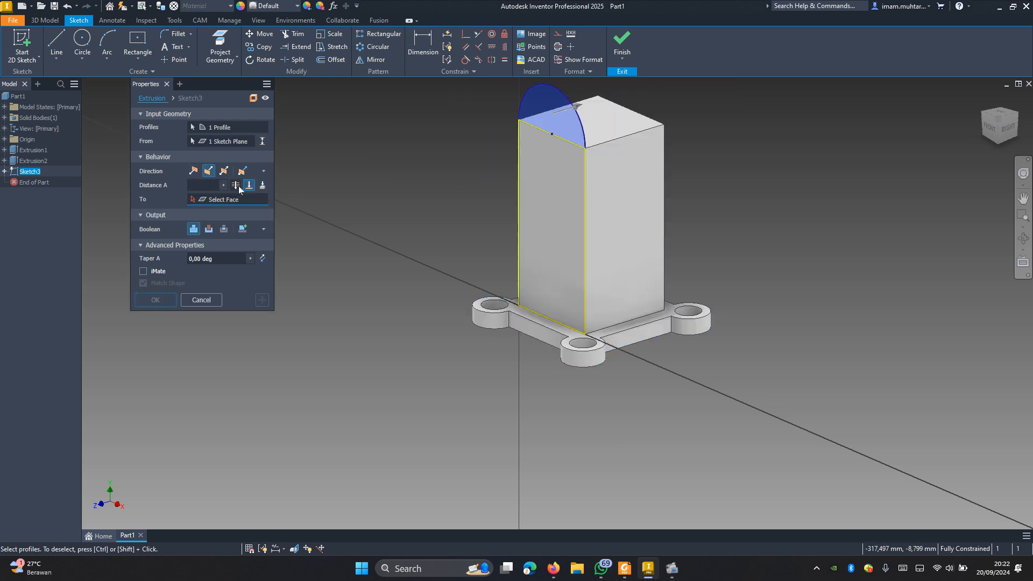
click(236, 186)
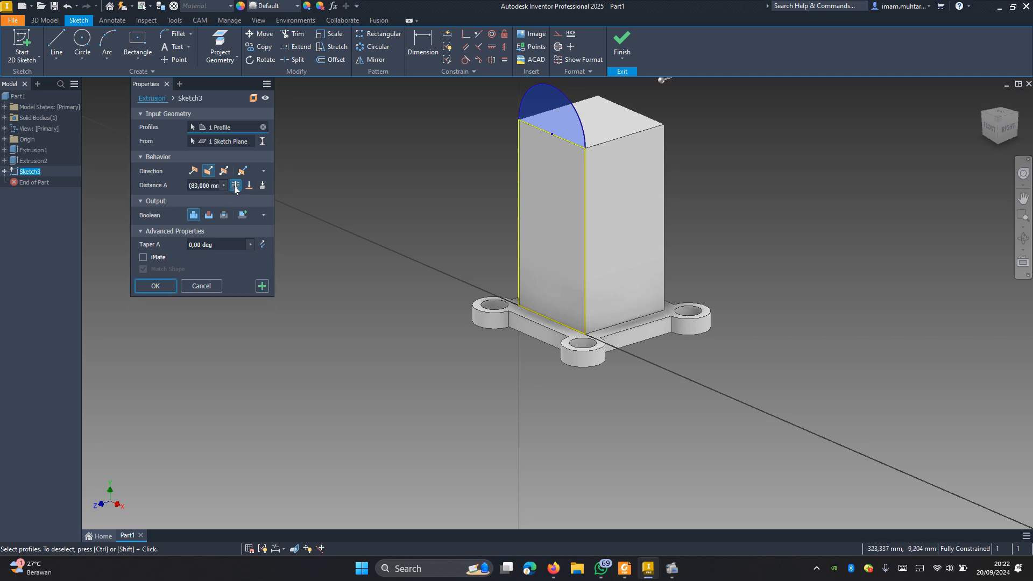
click(249, 185)
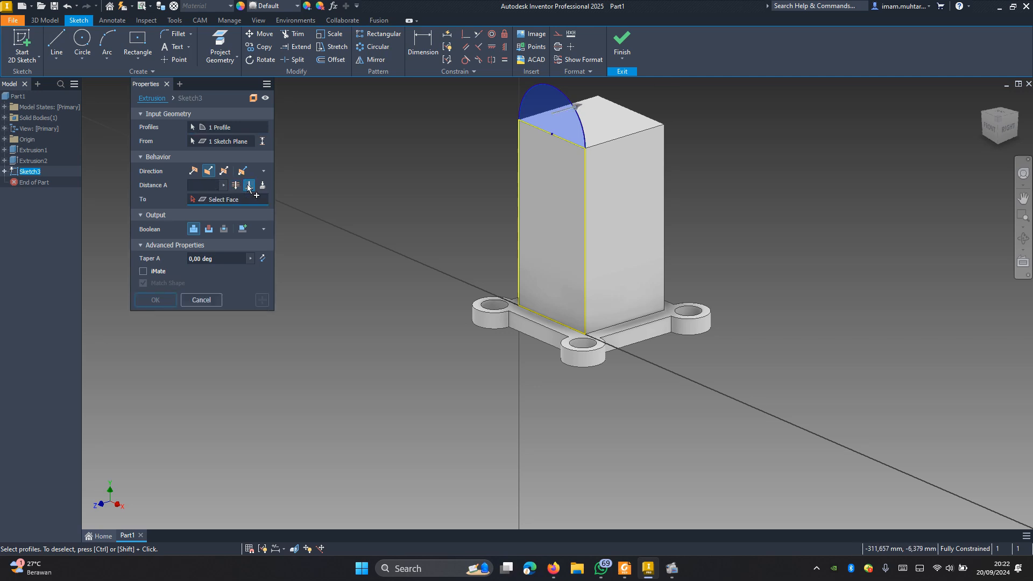
click(237, 185)
click(249, 185)
mouse_move(761, 211)
middle_down()
mouse_move(687, 235)
mouse_move(604, 188)
mouse_move(645, 191)
mouse_move(566, 174)
middle_up()
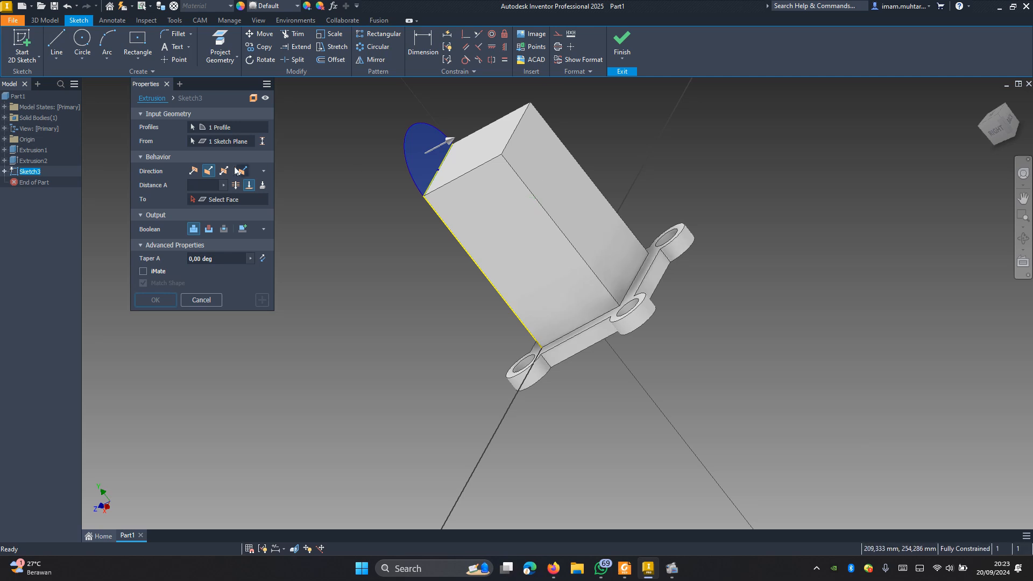
click(553, 173)
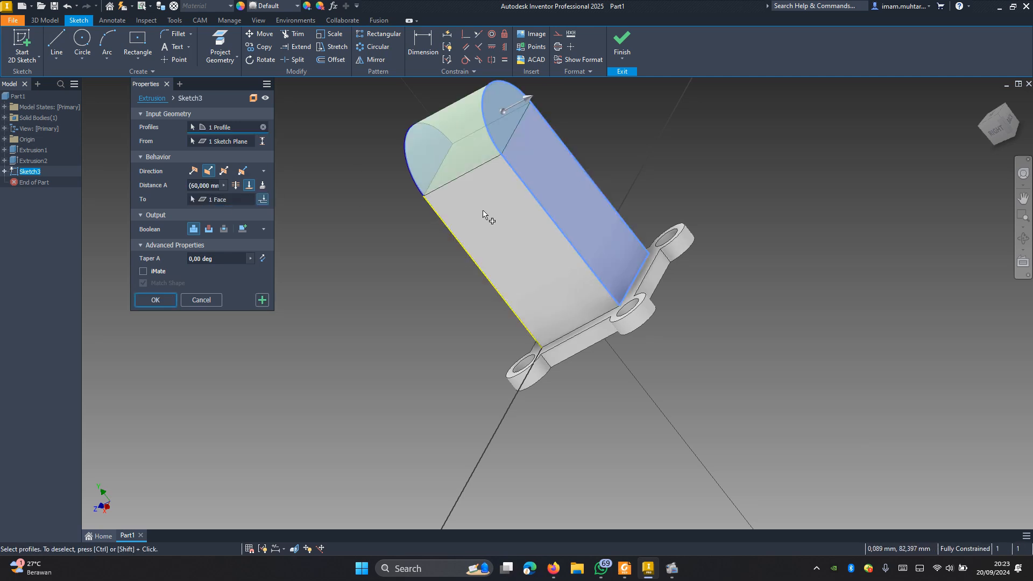
mouse_move(525, 215)
shift+middle_down()
mouse_move(574, 203)
mouse_move(538, 226)
shift+middle_up()
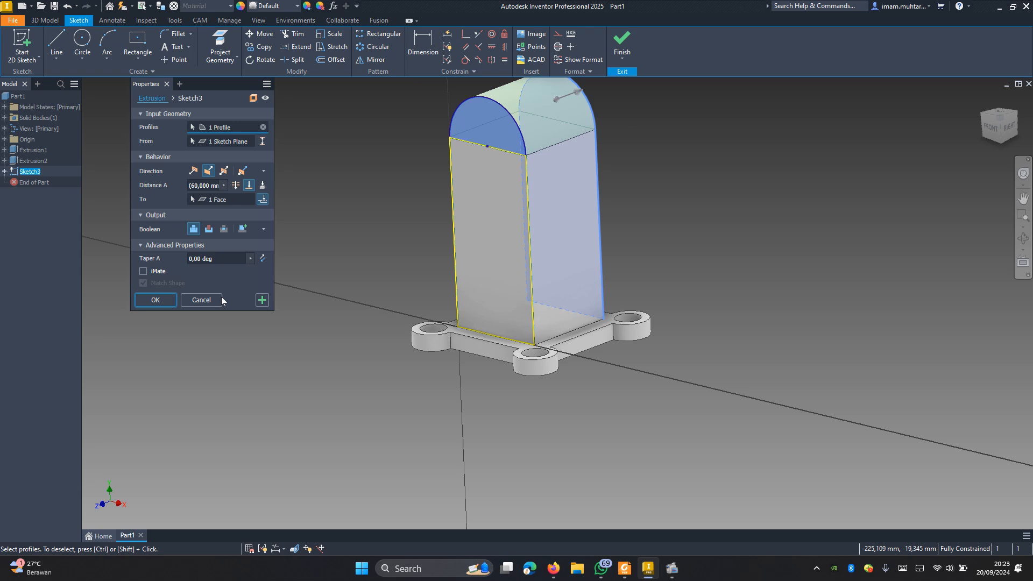
click(172, 299)
scroll(619, 350, up, 4)
scroll(601, 289, down, 5)
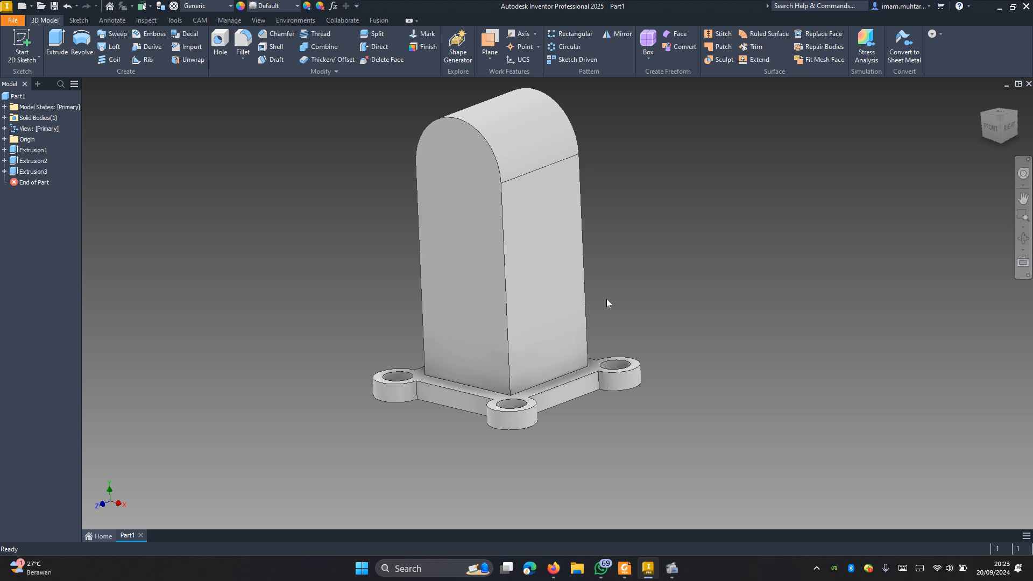
scroll(630, 250, down, 2)
scroll(618, 205, up, 5)
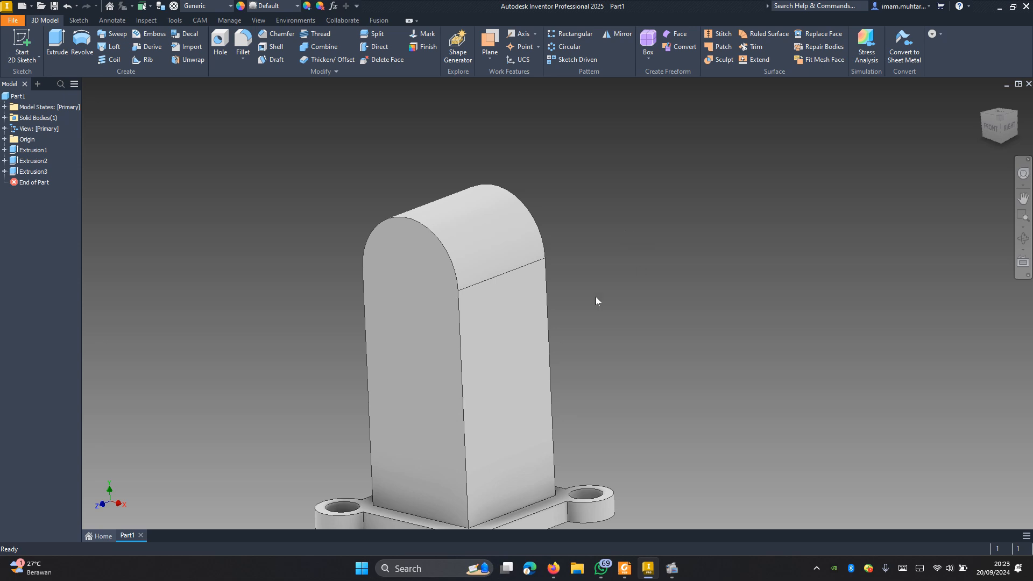
scroll(596, 301, down, 3)
Step: Create a work axis through the centre of the upright's rounded top surface
shift+middle_drag(607, 256, 622, 259)
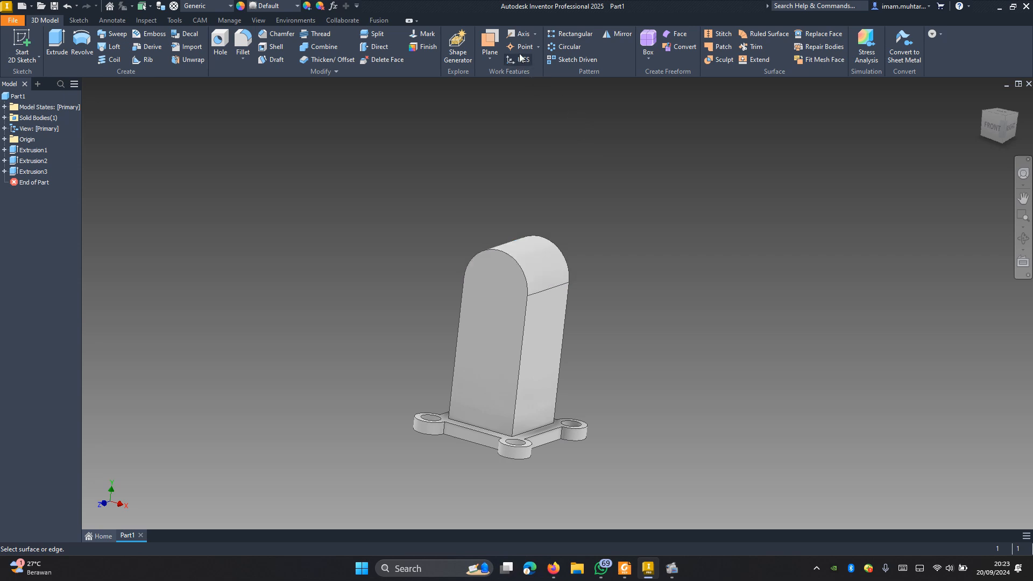
click(522, 35)
click(540, 262)
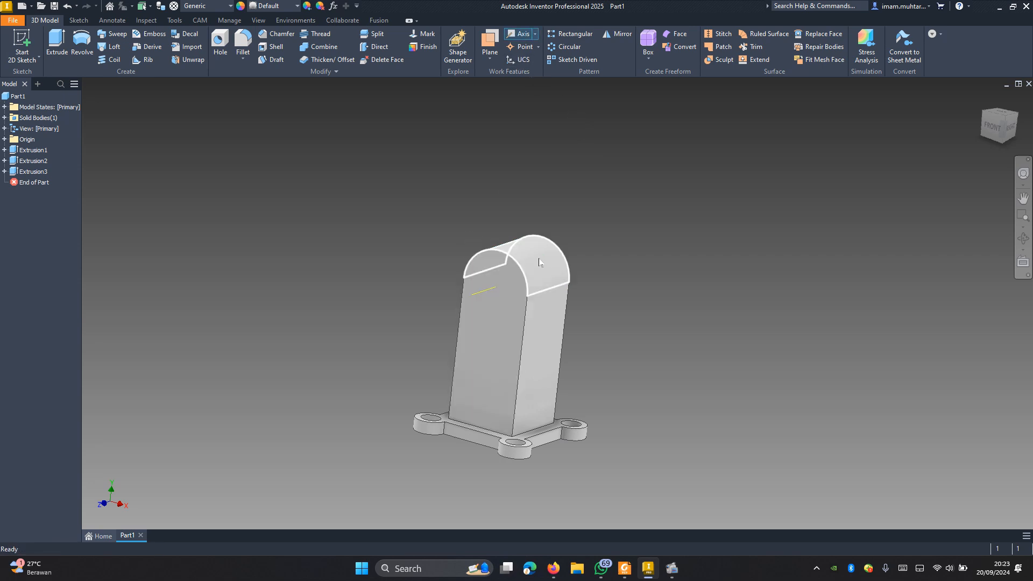
Step: Create a work plane through the work axis and the straight edge where the rounded top meets the block's side
click(492, 57)
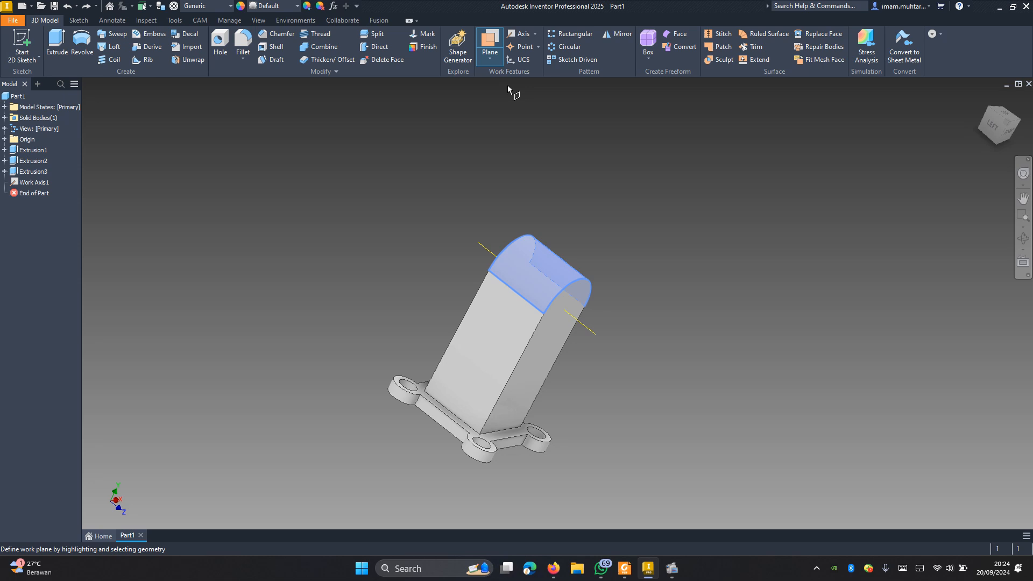
click(583, 328)
shift+middle_drag(580, 275, 524, 277)
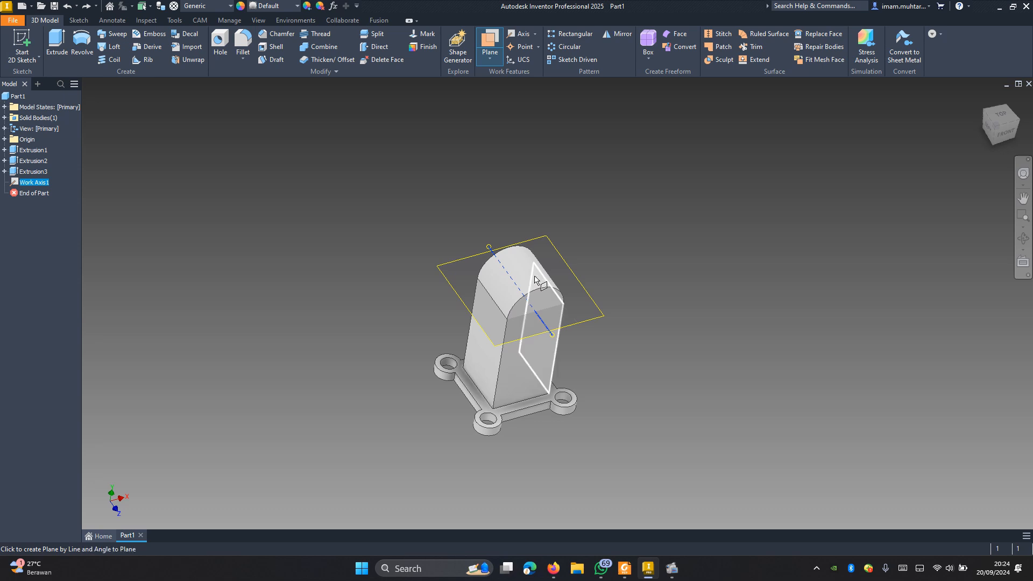
mouse_move(540, 292)
shift+middle_down()
mouse_move(590, 267)
mouse_move(694, 314)
mouse_move(550, 288)
shift+middle_up()
scroll(500, 274, up, 3)
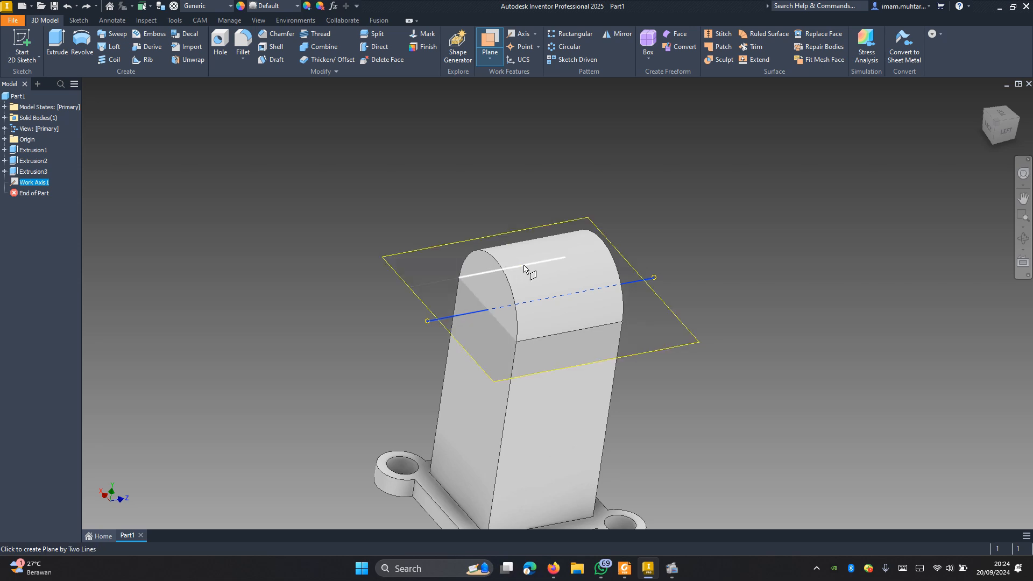
click(525, 267)
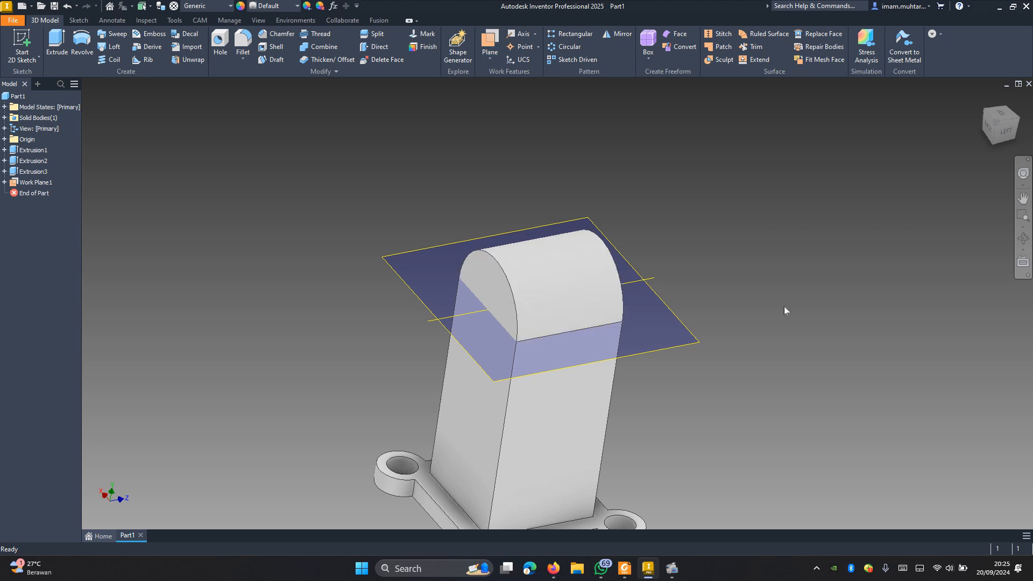
Step: Create a work plane offset -30 mm from the existing horizontal work plane, level with the upright's rounded top
mouse_move(699, 370)
shift+middle_down()
mouse_move(726, 323)
mouse_move(800, 346)
mouse_move(795, 356)
mouse_move(779, 350)
shift+middle_up()
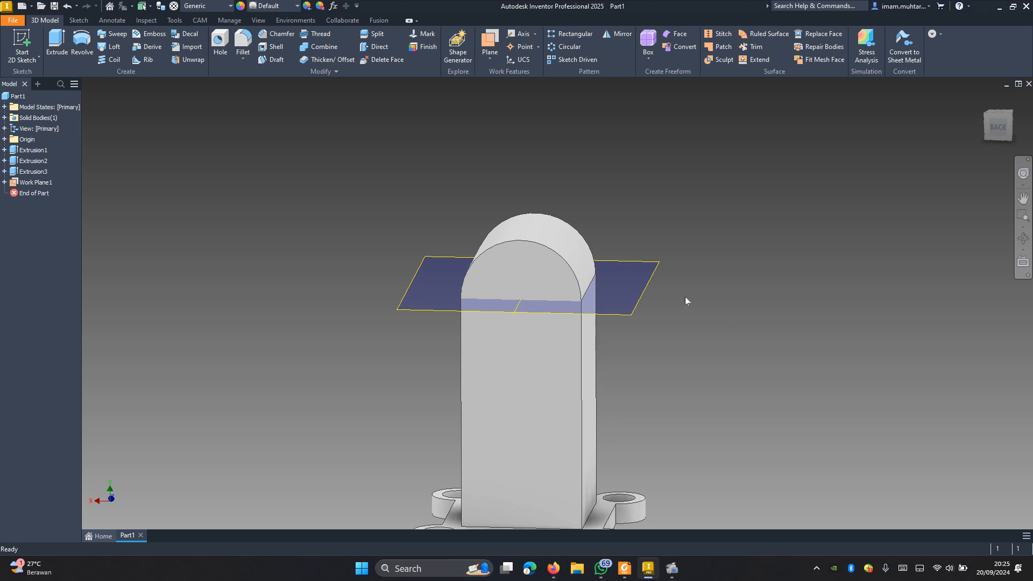
click(489, 50)
drag(632, 313, 634, 257)
text(-30)
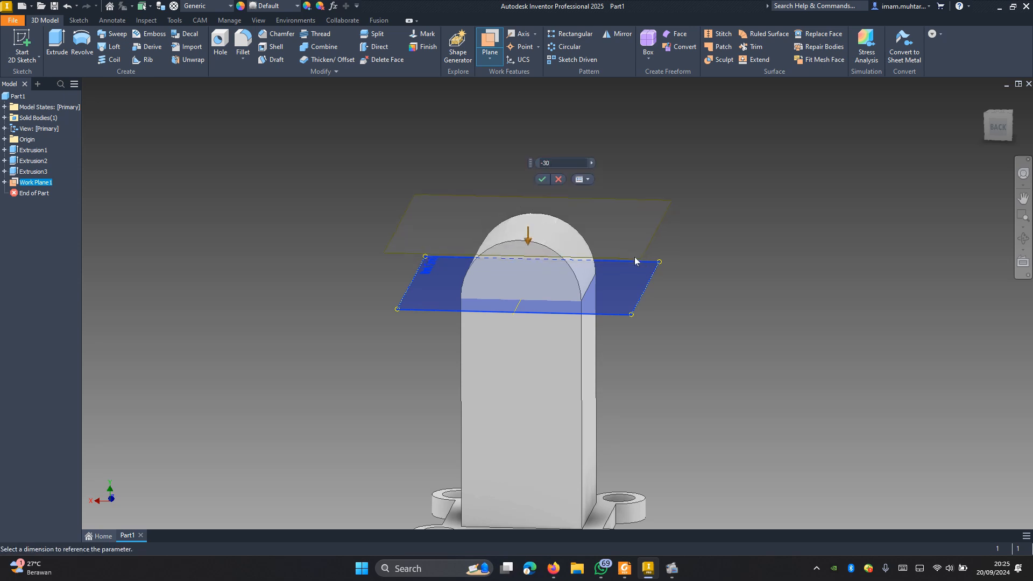
key(Return)
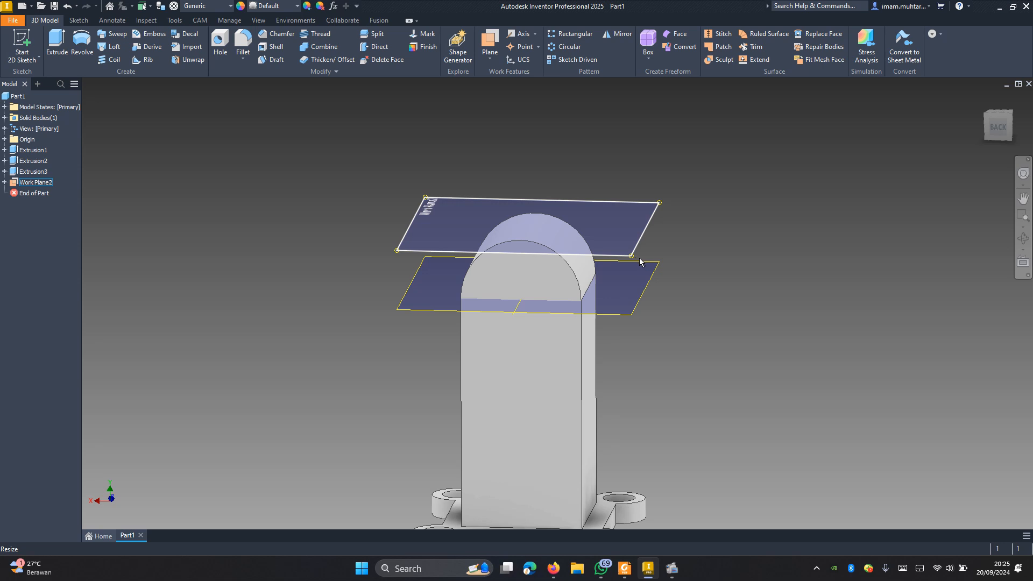
Step: Hide the first work plane nested under the offset plane
click(654, 207)
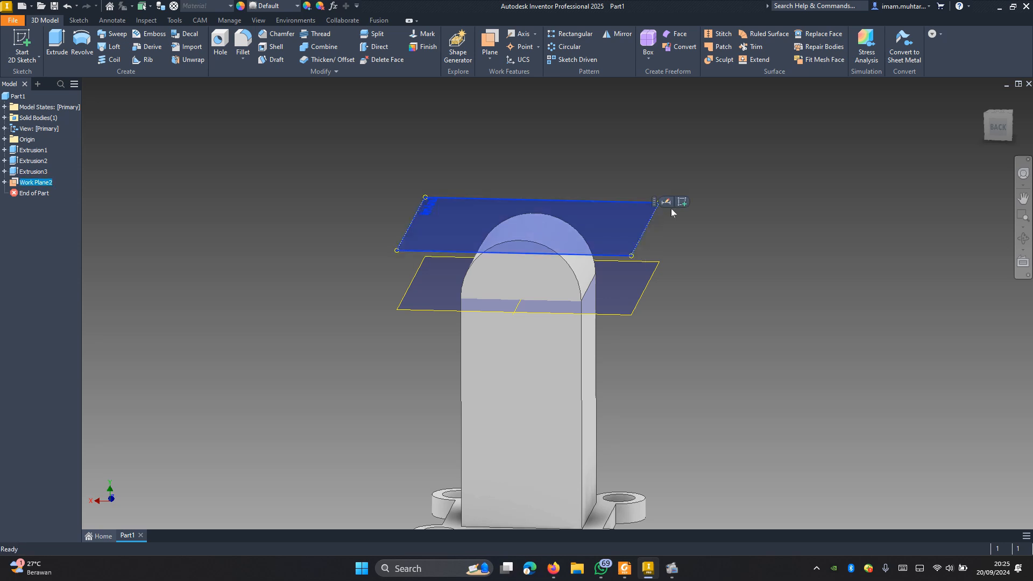
click(694, 275)
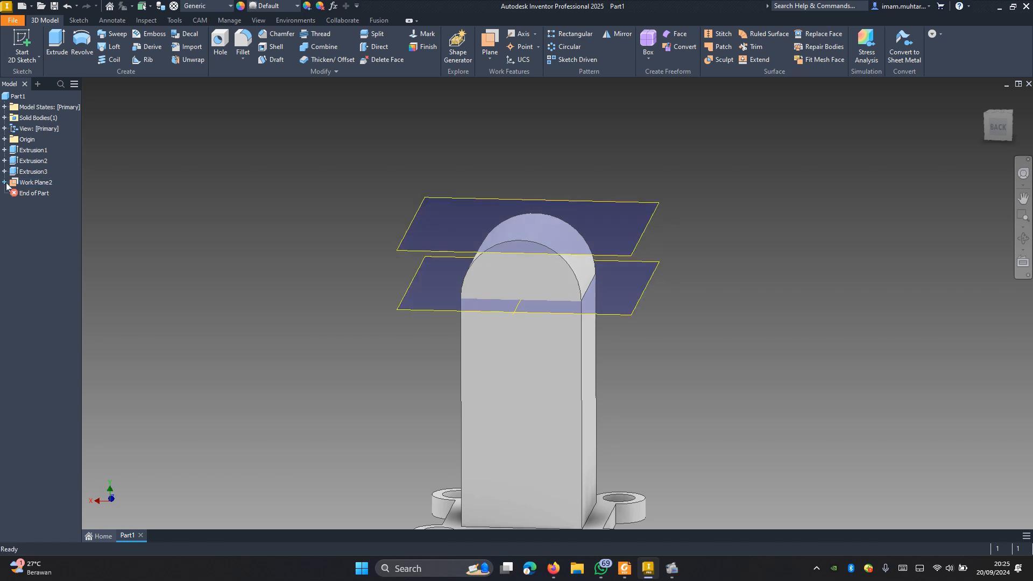
click(5, 182)
click(38, 193)
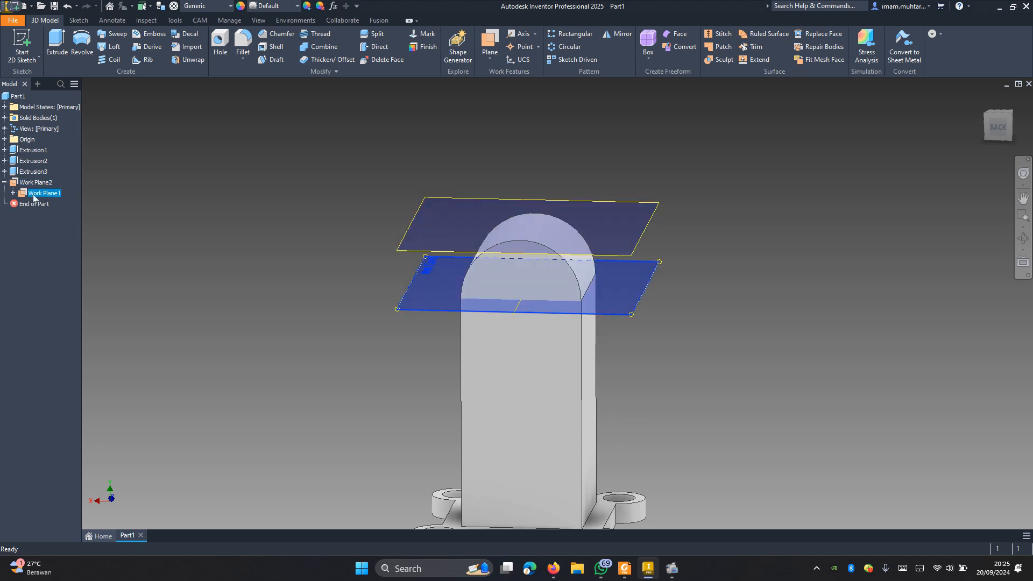
right_click(33, 197)
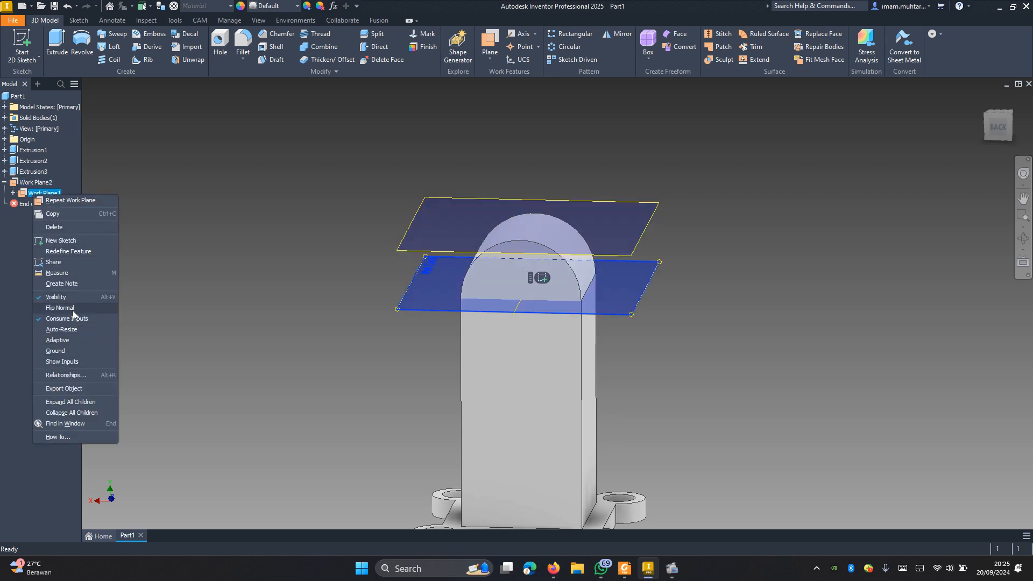
click(58, 297)
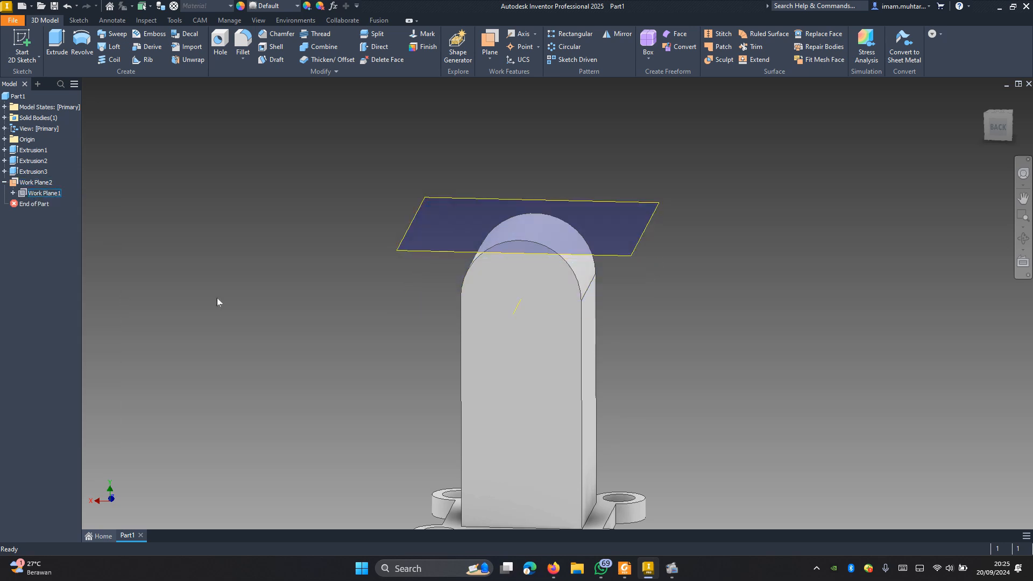
Step: Start a sketch on the offset work plane and project the outline of the rounded top face
click(648, 226)
key(s)
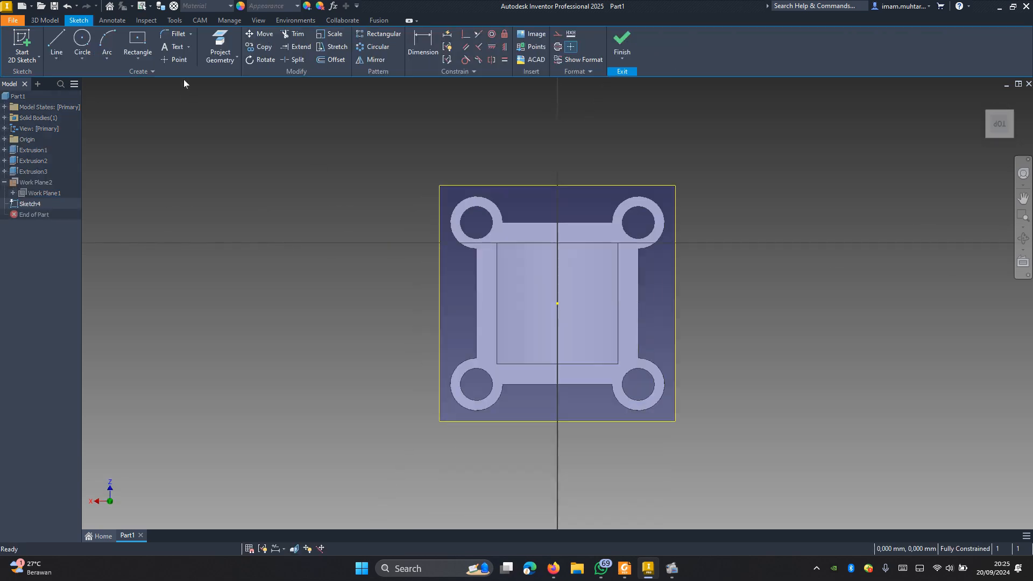
click(220, 46)
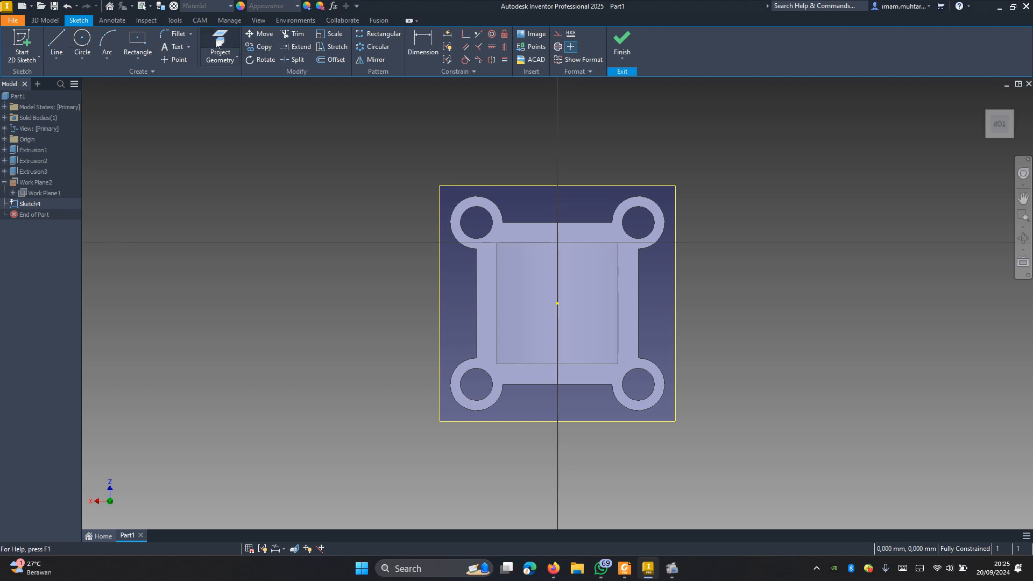
click(550, 294)
Step: Draw an 8 mm diameter circle on the origin point in the middle of the projected outline
key(c)
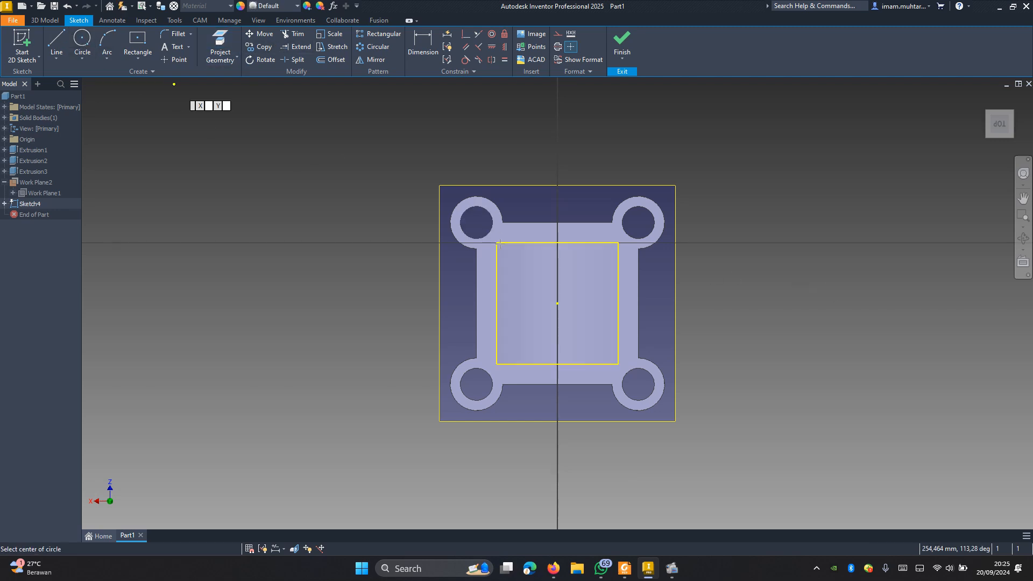
click(557, 304)
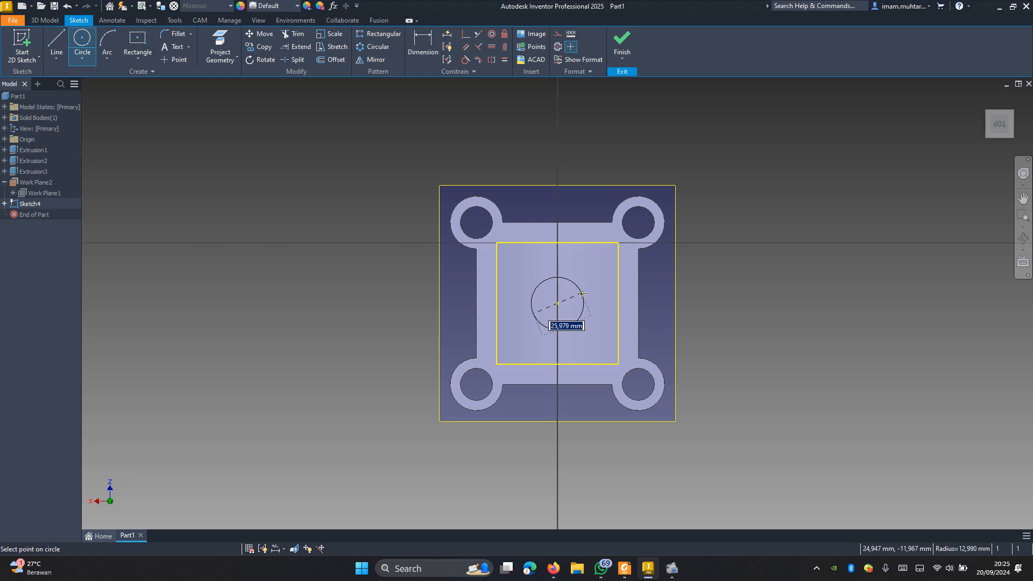
text(8)
key(Return)
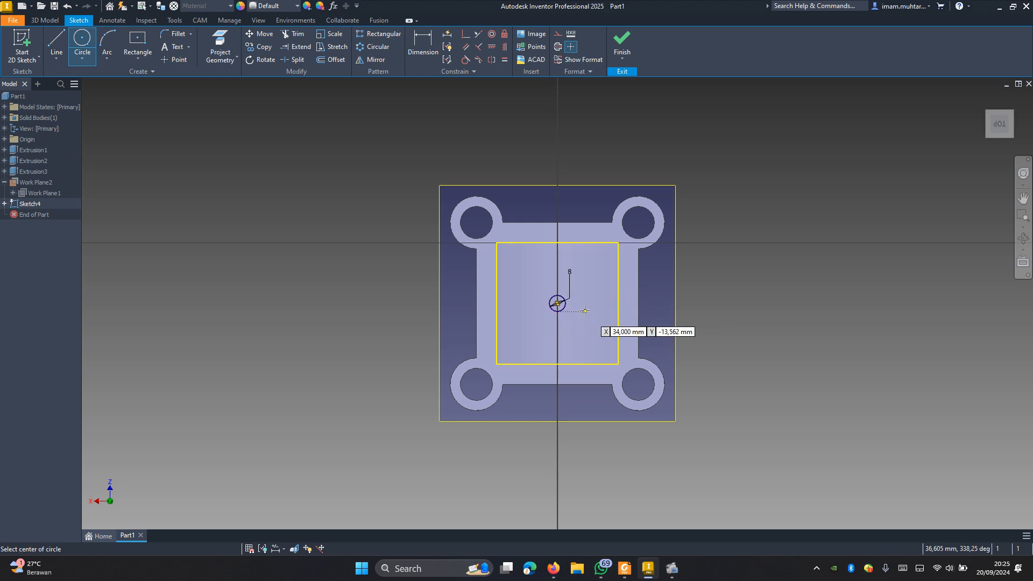
scroll(580, 311, down, 3)
key(Escape)
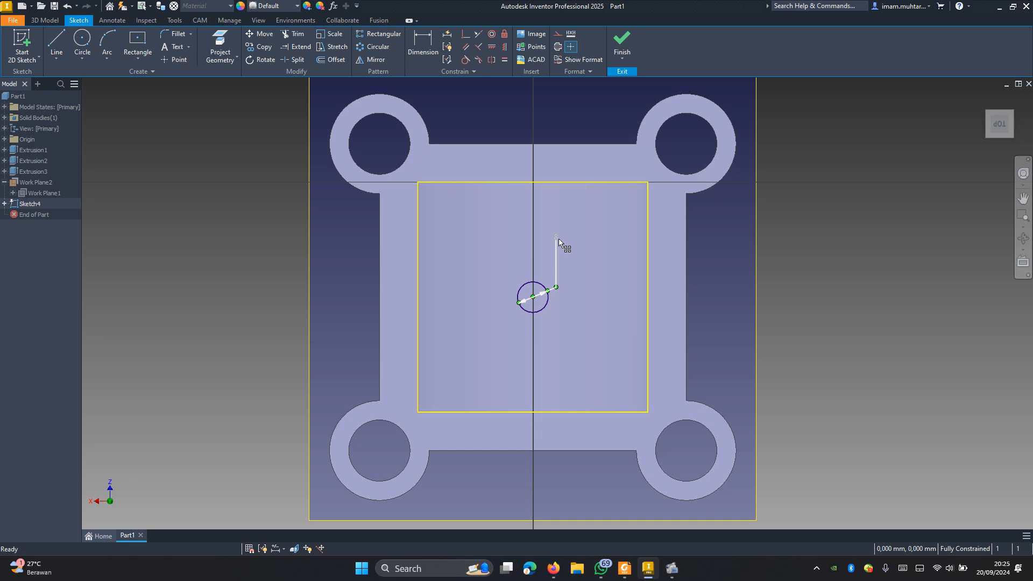
Step: Set the circle's diameter to 16 mm
double_click(557, 238)
text(1)
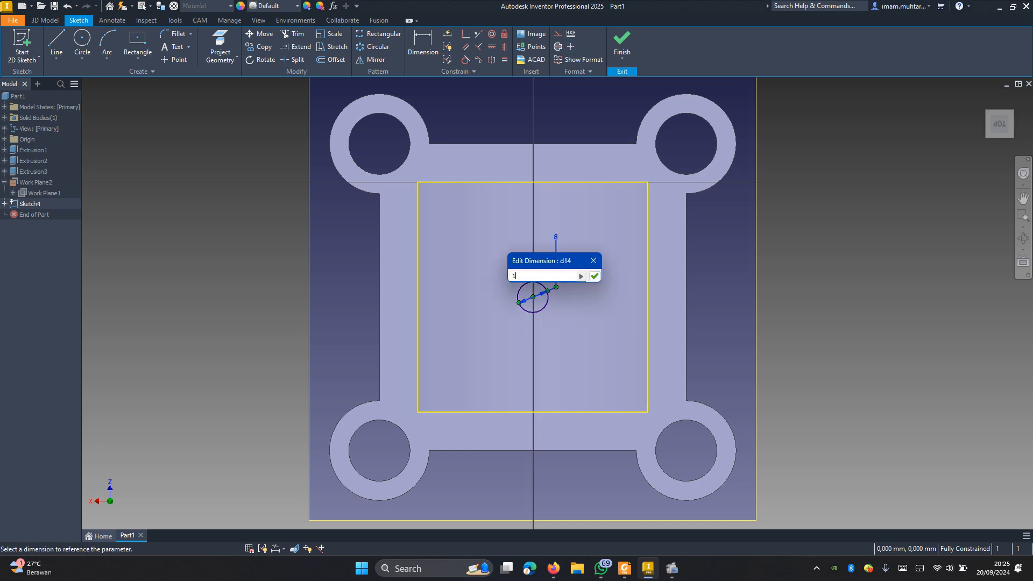
text(6)
key(Return)
Step: Extrude the circle asymmetrically as a joined boss, 10 mm down into the body and 6 mm upward
key(F6)
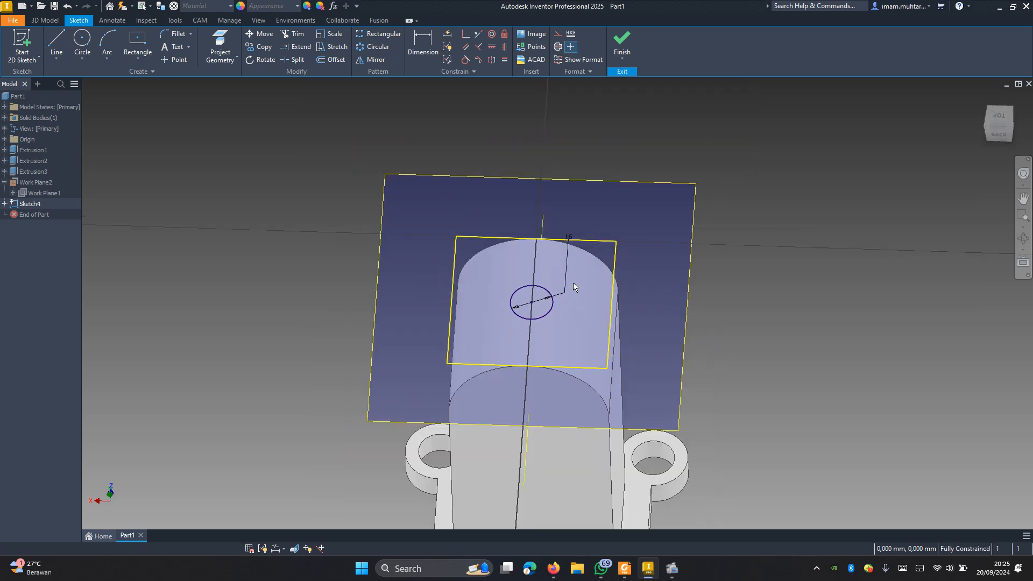
key(e)
scroll(528, 232, up, 5)
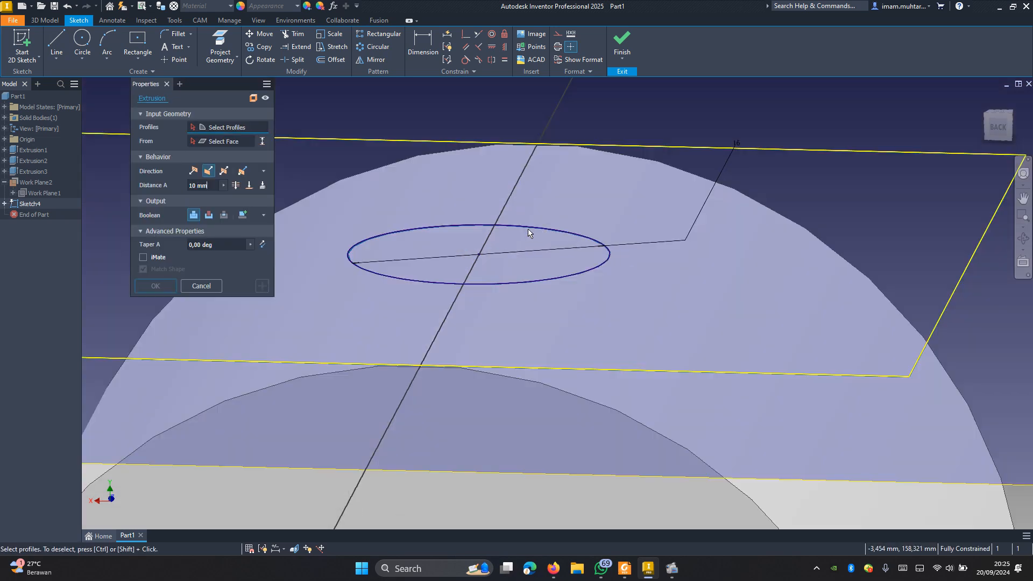
click(517, 272)
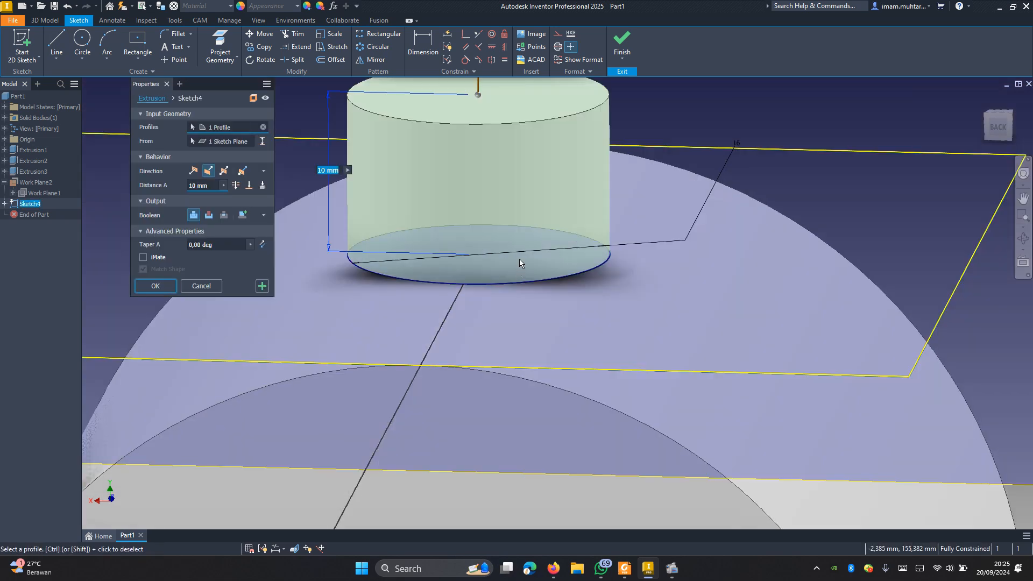
scroll(518, 259, down, 5)
click(243, 172)
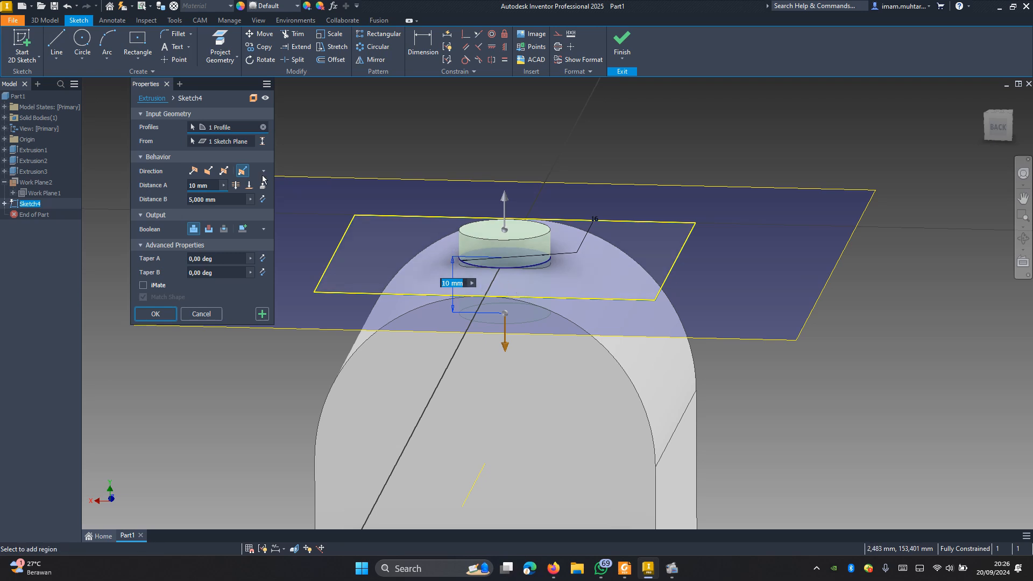
click(209, 186)
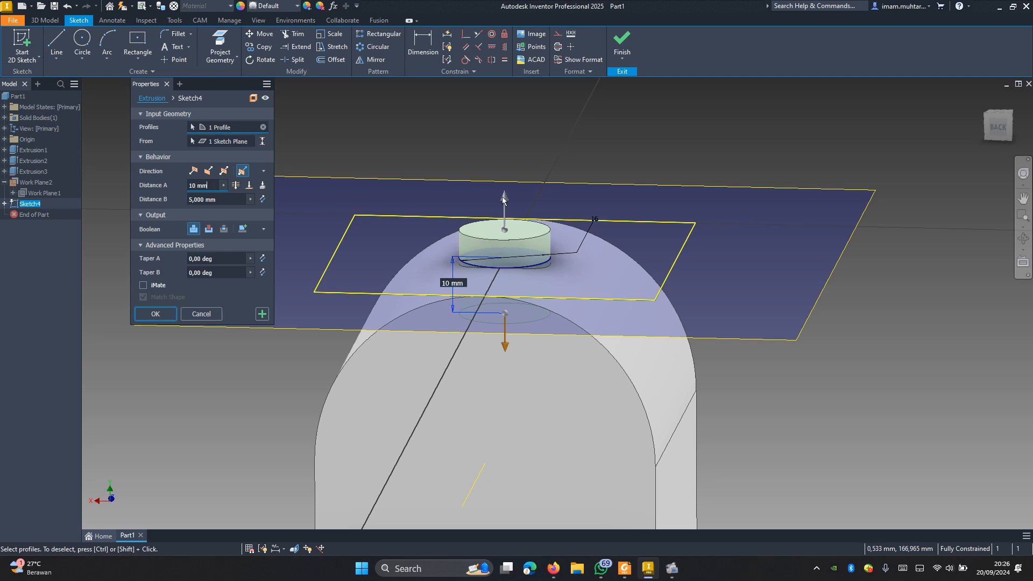
drag(504, 199, 505, 185)
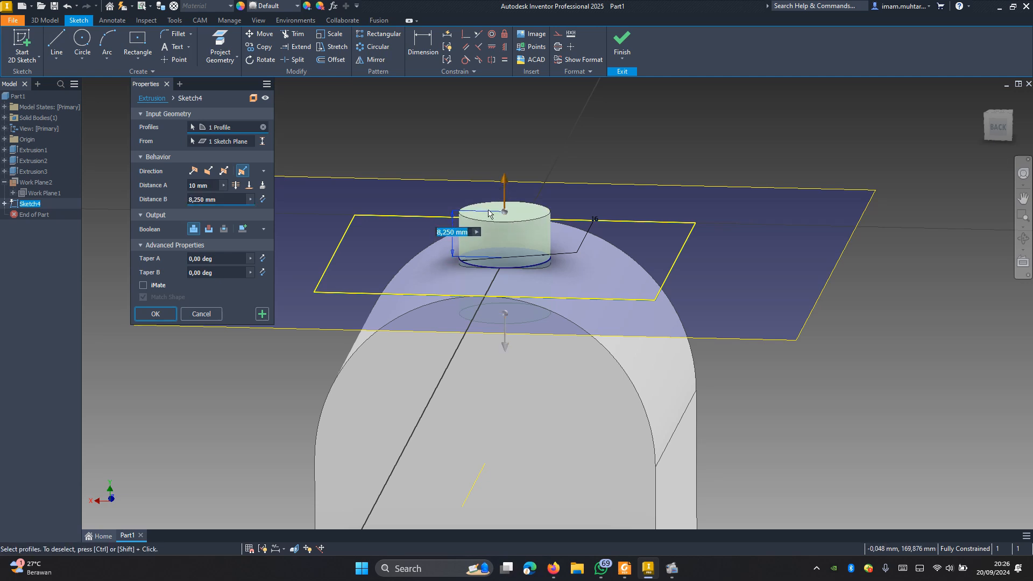
text(6)
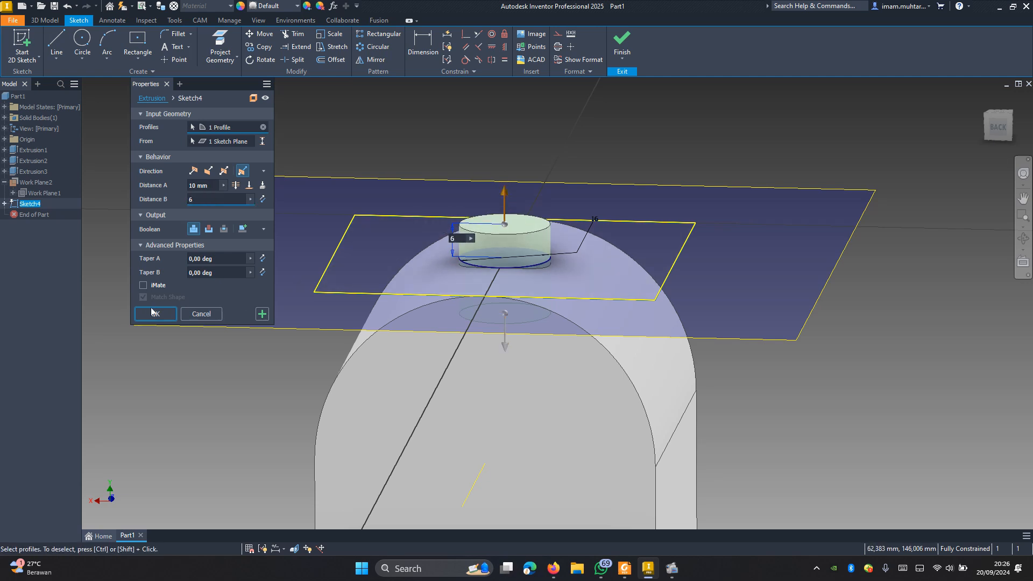
click(155, 313)
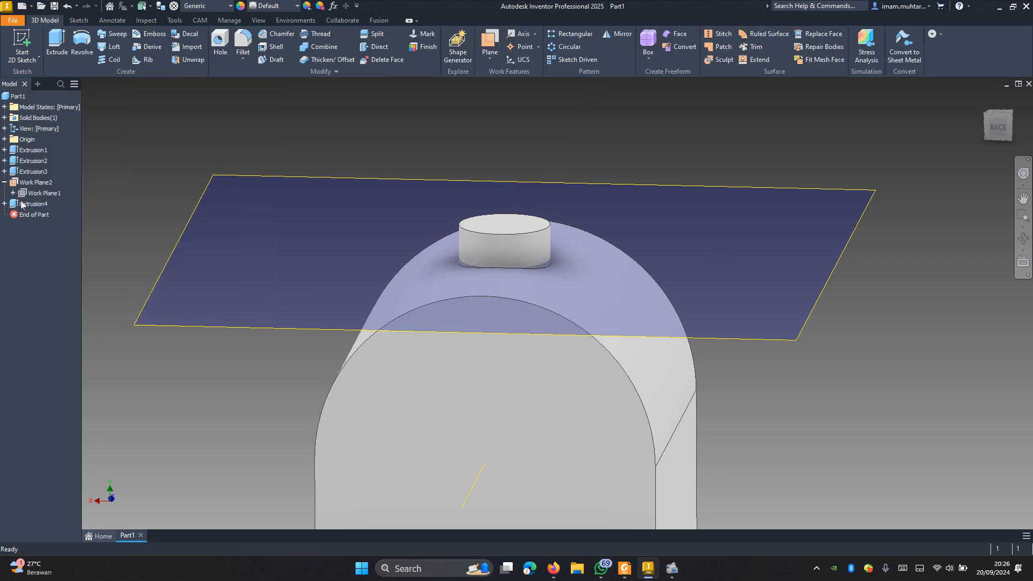
Step: Hide the offset work plane at the top of the upright
right_click(29, 182)
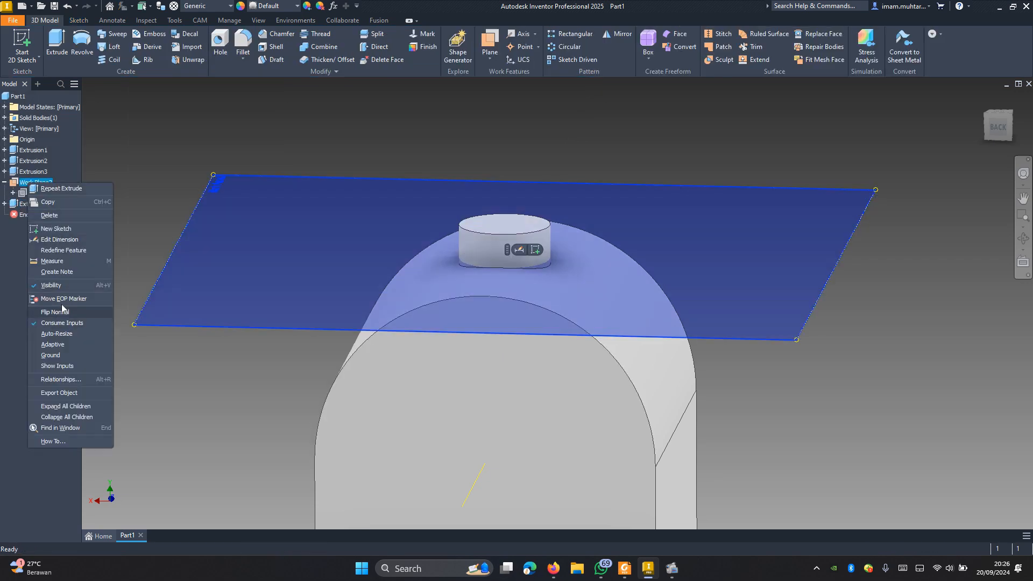
click(62, 286)
scroll(674, 267, up, 5)
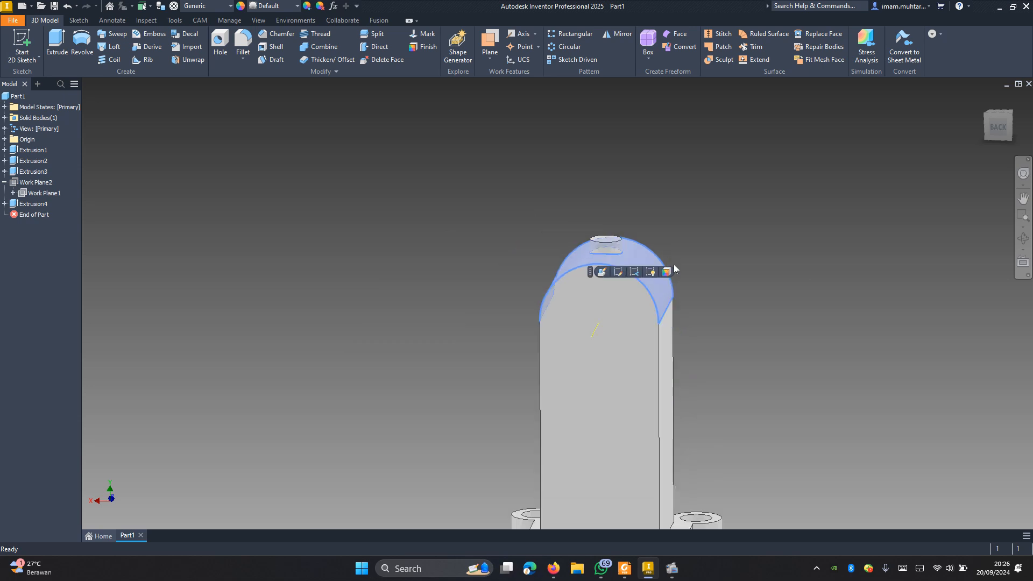
shift+middle_drag(674, 267, 761, 316)
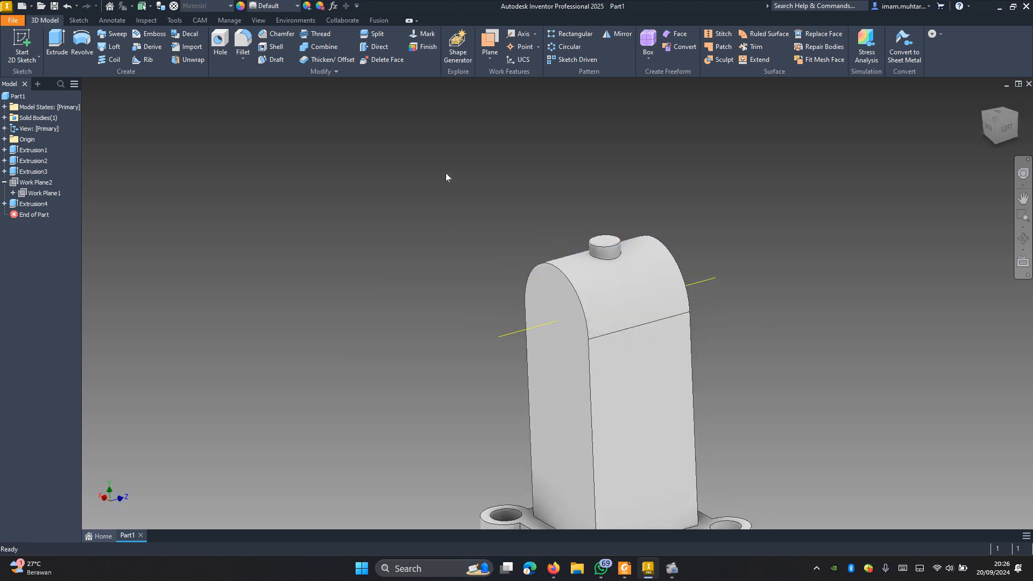
scroll(446, 176, up, 5)
scroll(478, 256, down, 6)
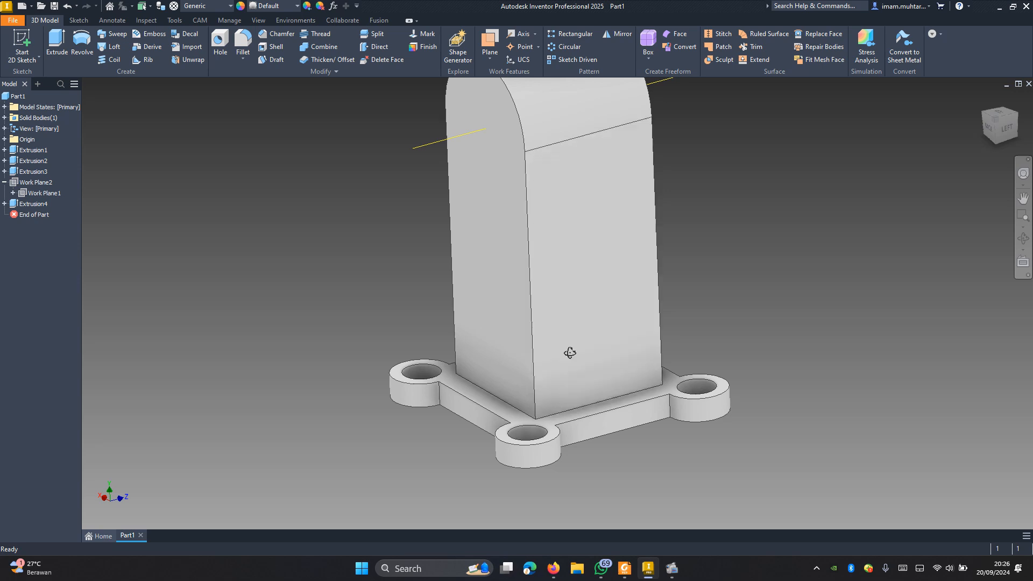
shift+middle_drag(567, 350, 565, 383)
scroll(577, 345, down, 5)
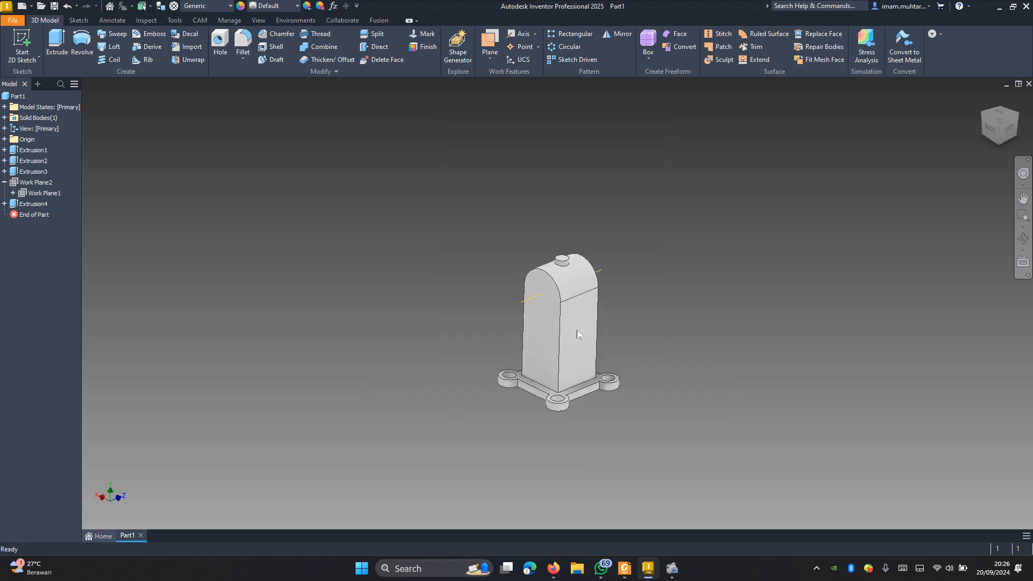
scroll(570, 349, up, 3)
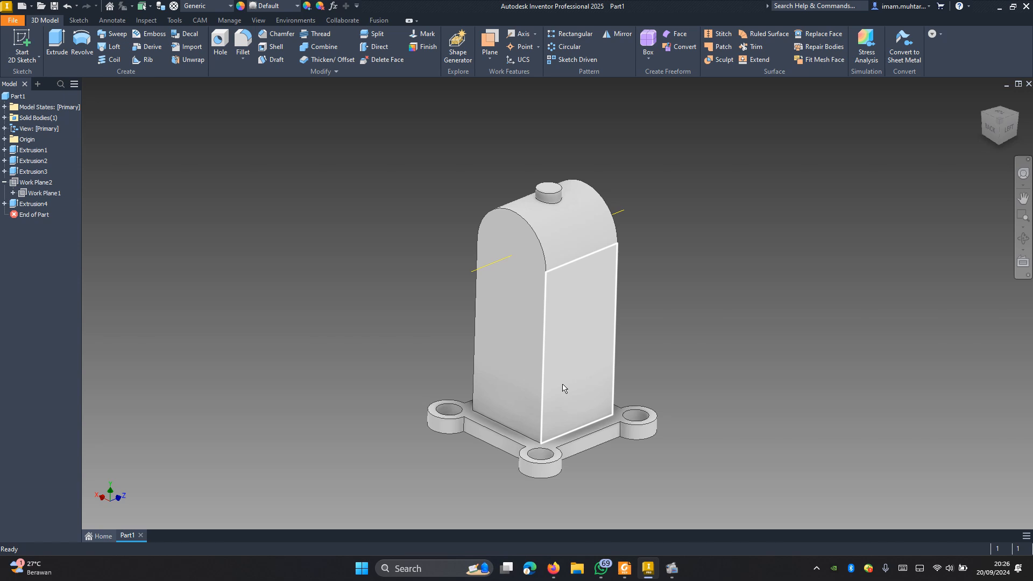
mouse_move(580, 405)
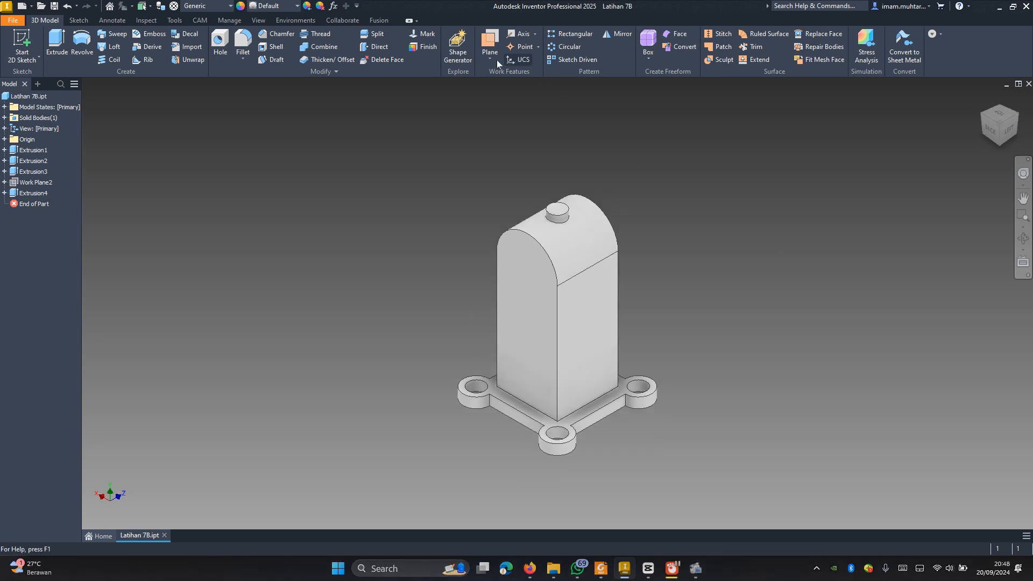
Step: Create a vertical midplane work plane between the upright's two opposite flat side faces
click(489, 56)
click(531, 140)
shift+middle_drag(760, 339, 862, 339)
click(508, 307)
shift+middle_drag(798, 337, 647, 269)
Step: Start a new sketch on the vertical midplane work plane and slice the graphics at the sketch plane
click(627, 198)
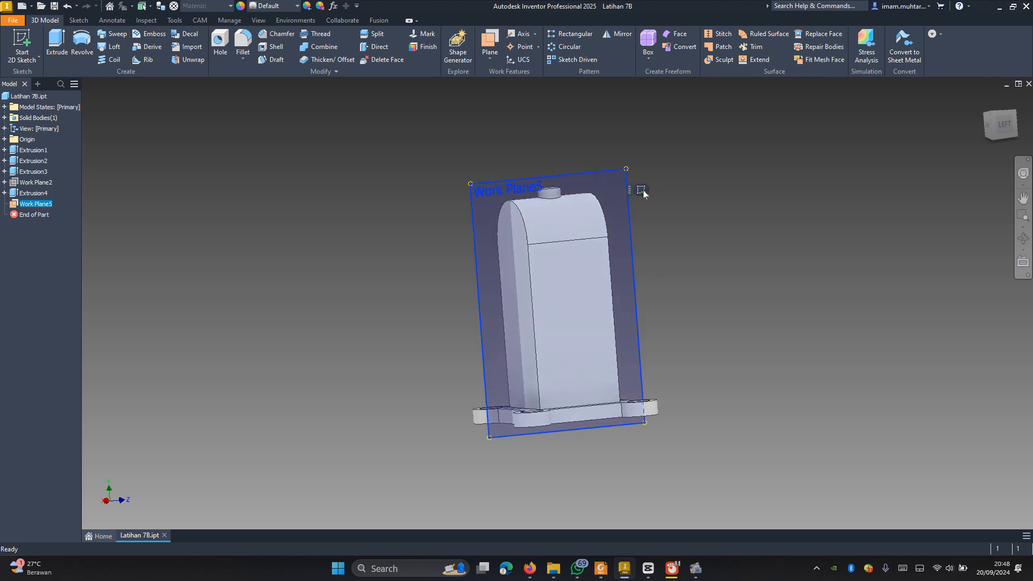
click(640, 190)
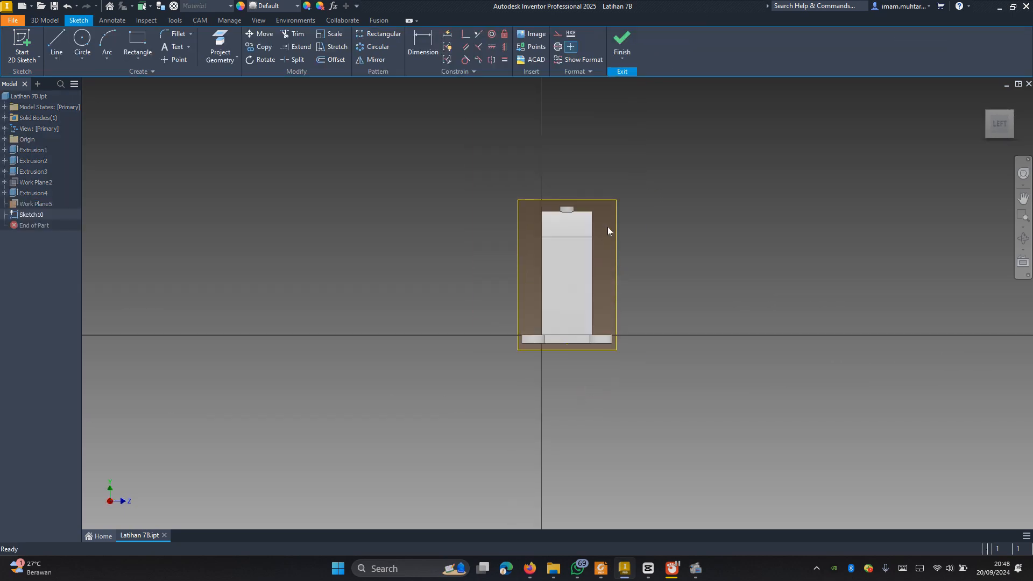
scroll(608, 227, up, 4)
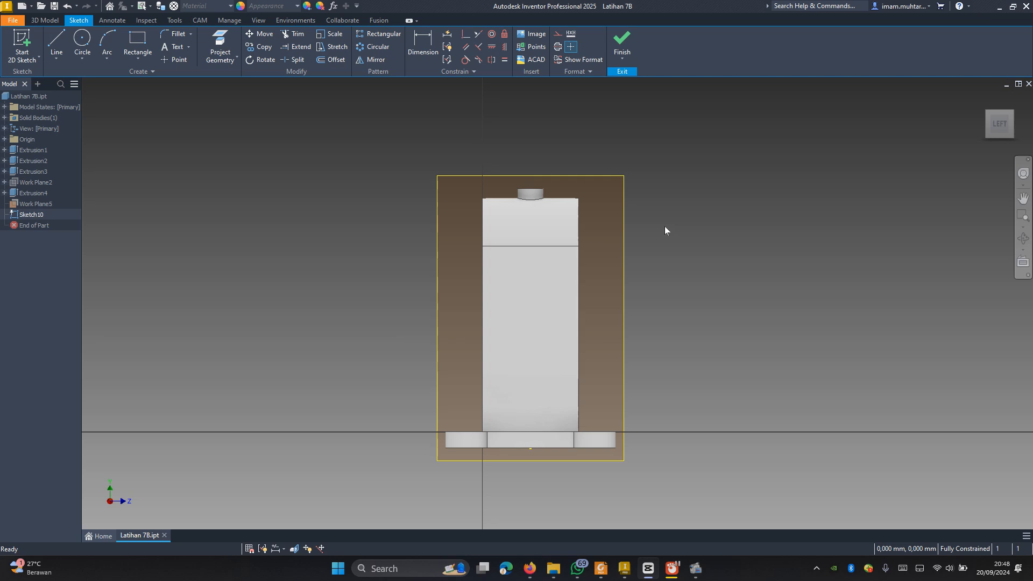
key(F7)
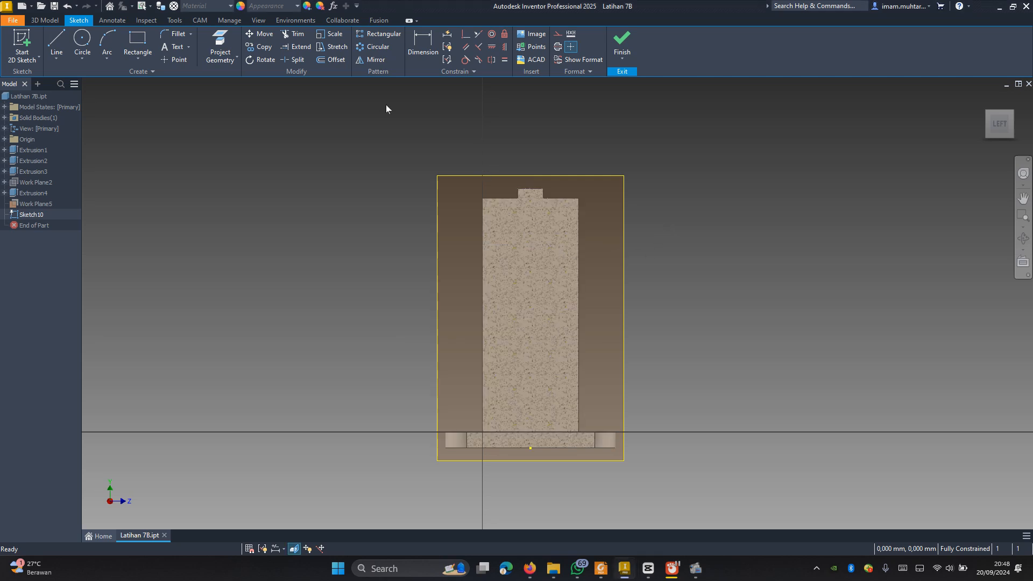
Step: Project the outlines of the upright's flat side face and its rounded top into the sketch
click(218, 44)
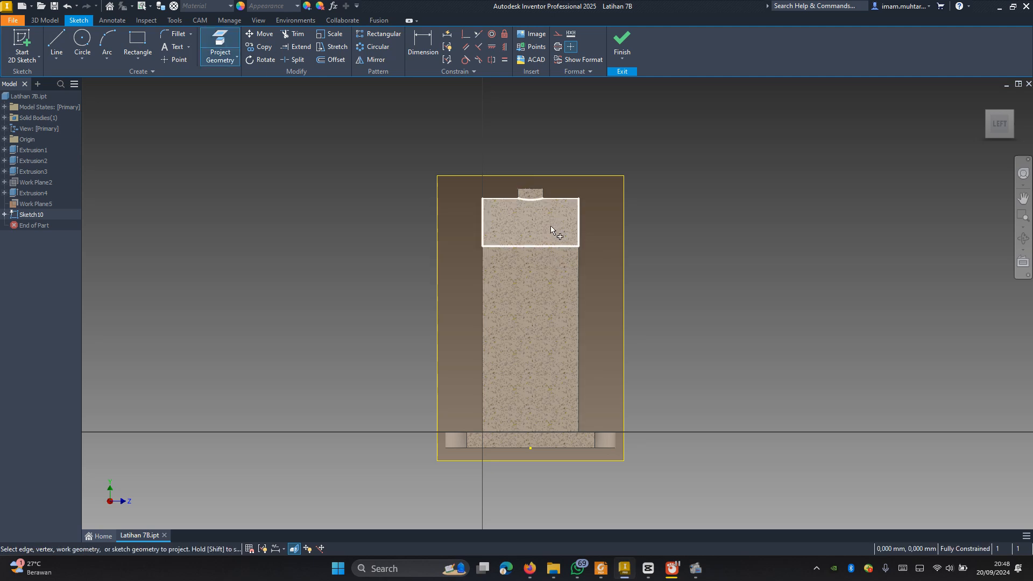
click(542, 282)
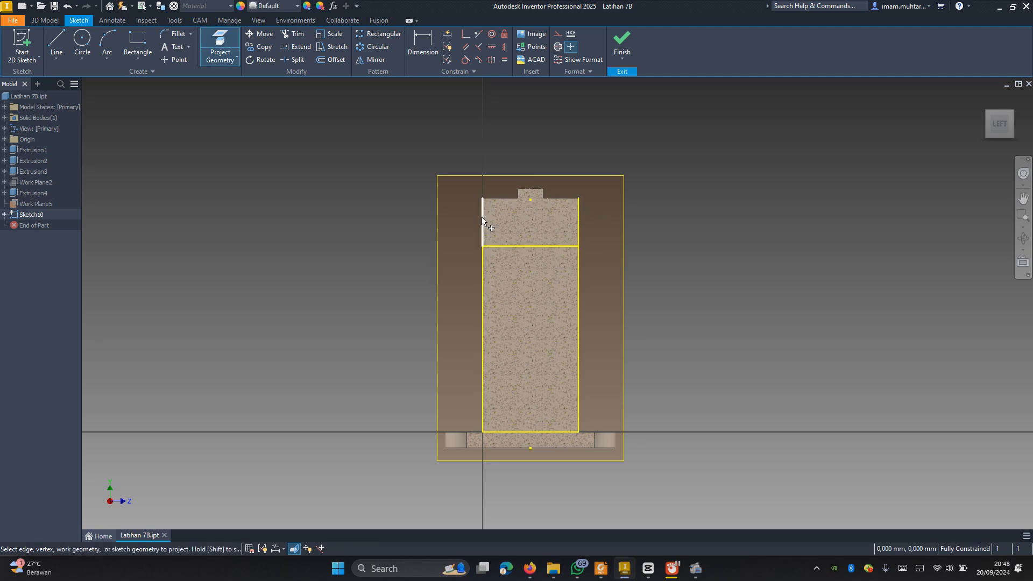
click(505, 199)
scroll(563, 351, down, 3)
key(Escape)
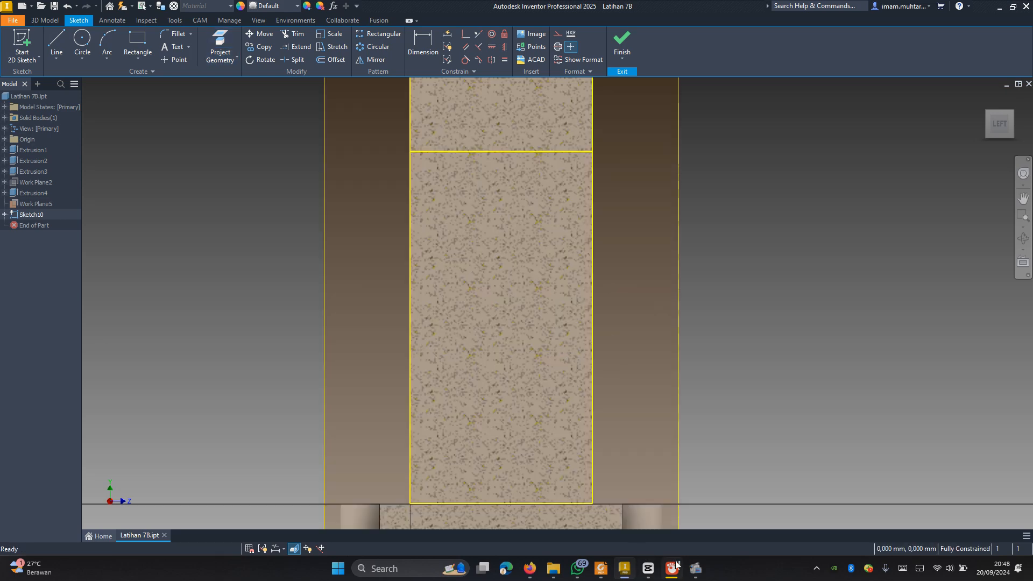
Step: Consult the reference drawing and sketch two horizontal lines across the upright's full 60 mm width, one low and one in the rounded top
click(601, 569)
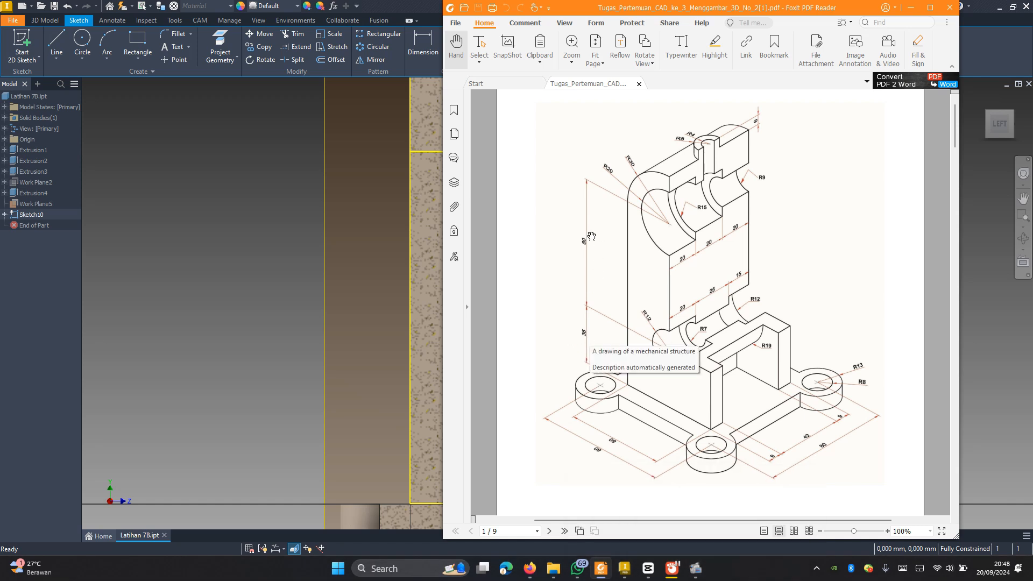
click(363, 270)
key(l)
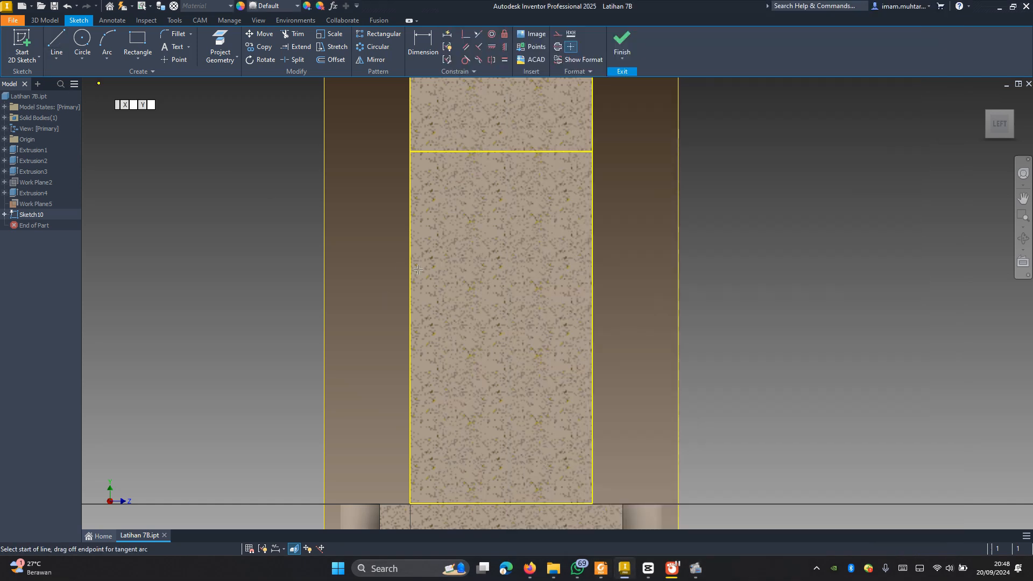
click(411, 366)
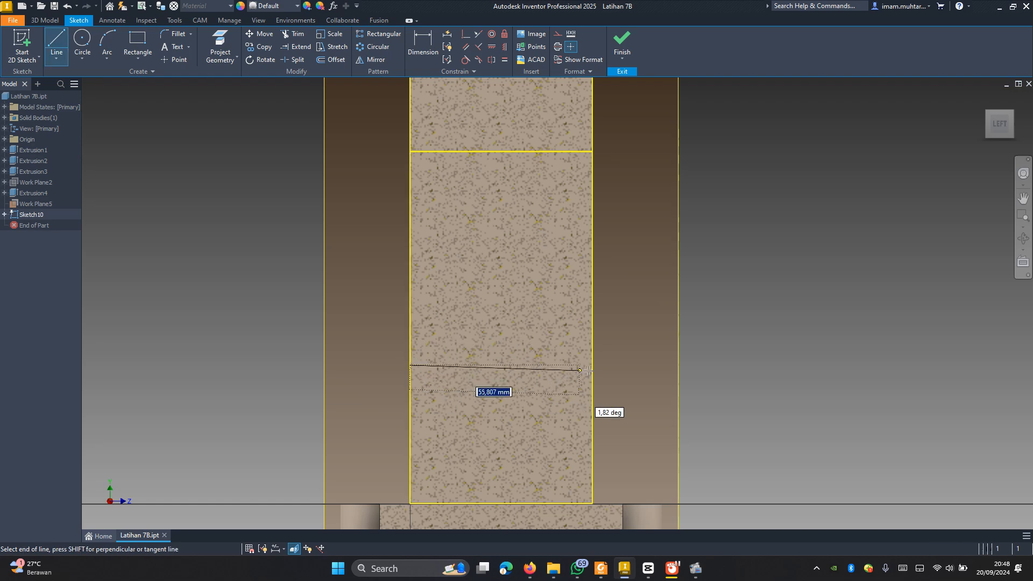
double_click(591, 365)
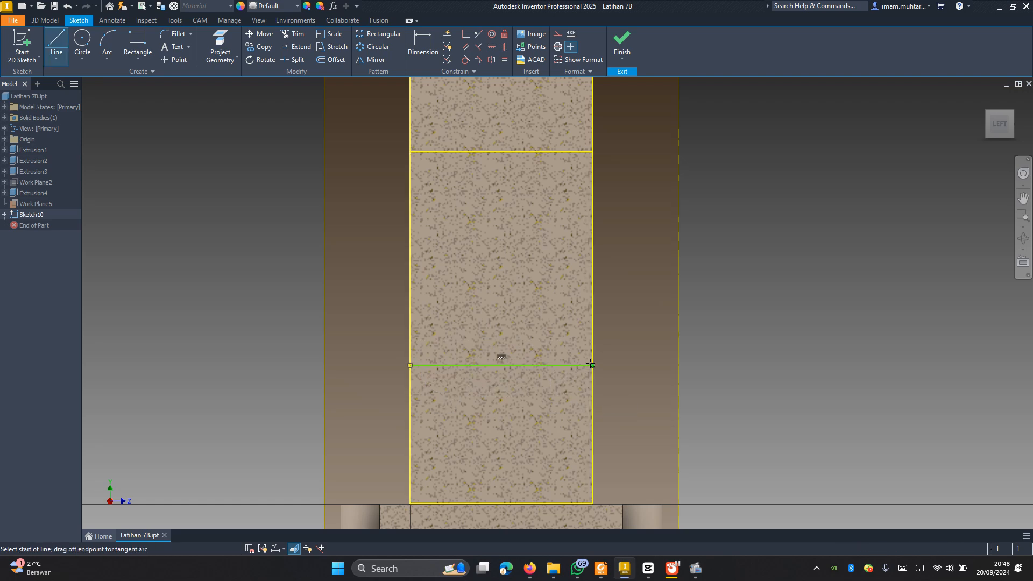
click(411, 117)
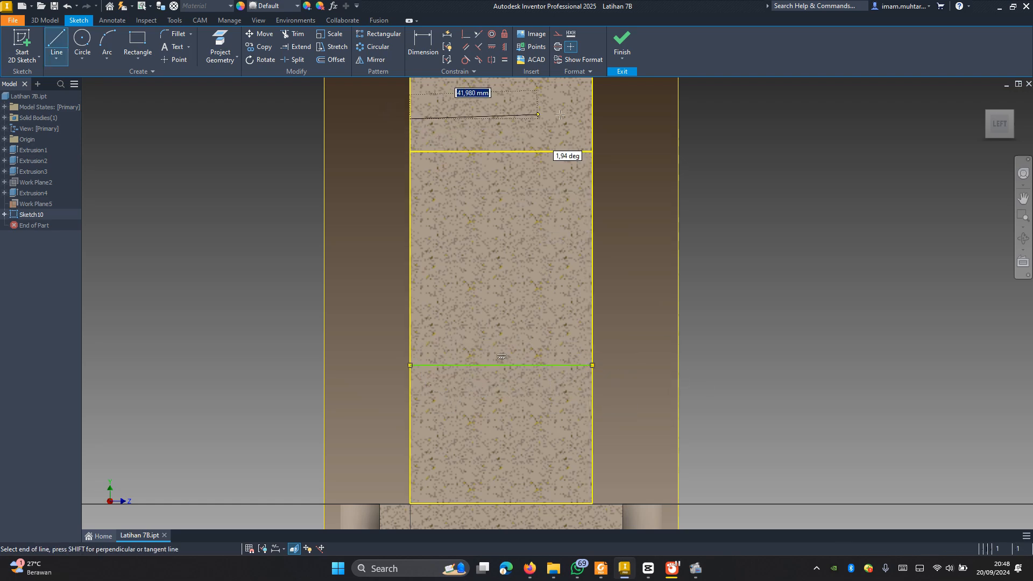
double_click(595, 118)
Step: Dimension the vertical distance between the two horizontal lines as 80 mm
key(d)
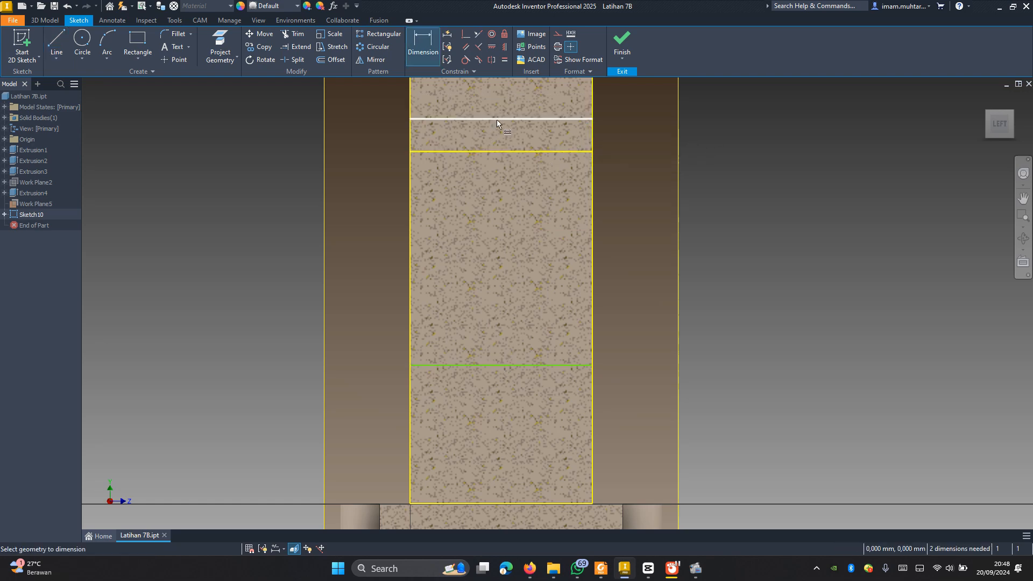
click(495, 119)
click(437, 365)
click(270, 266)
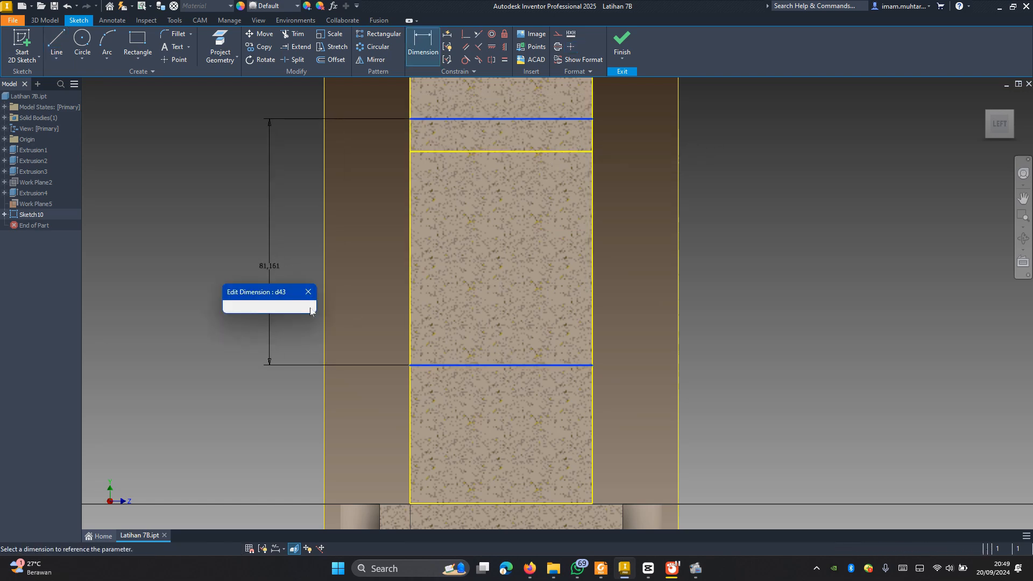
text(80)
key(Return)
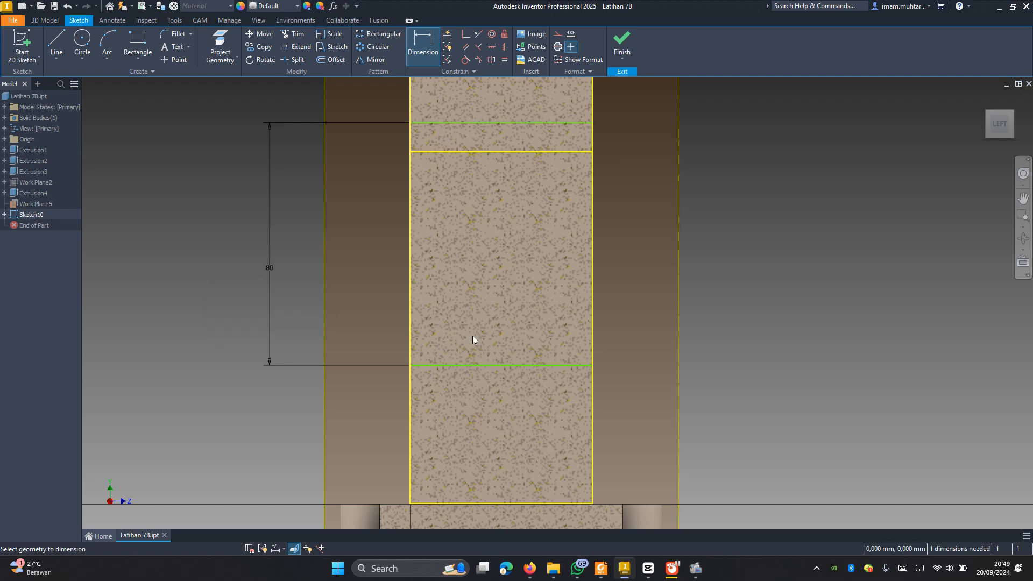
Step: Dimension the lower horizontal line 36 mm above the upright's bottom edge
click(475, 367)
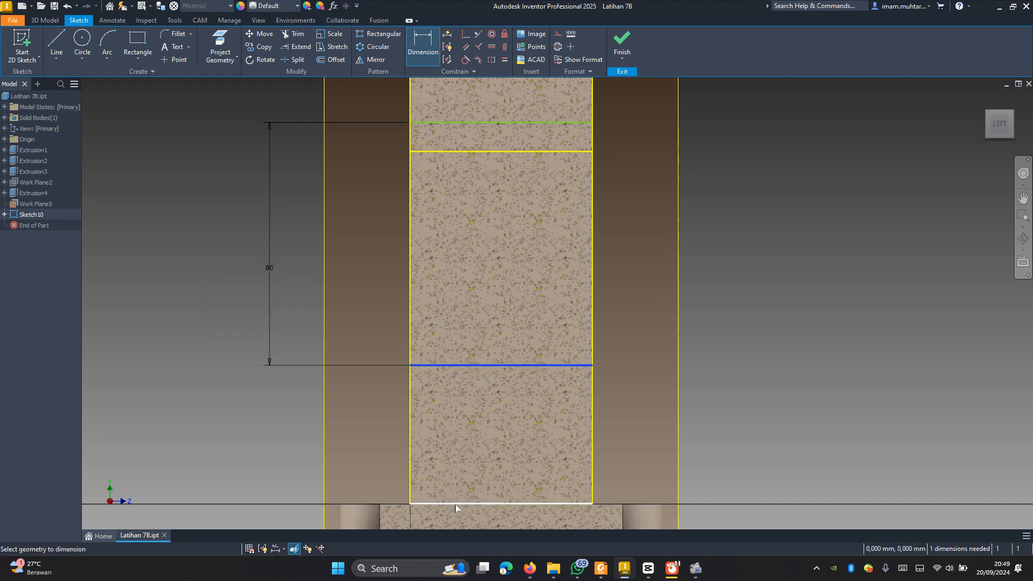
click(455, 505)
click(228, 403)
text(36)
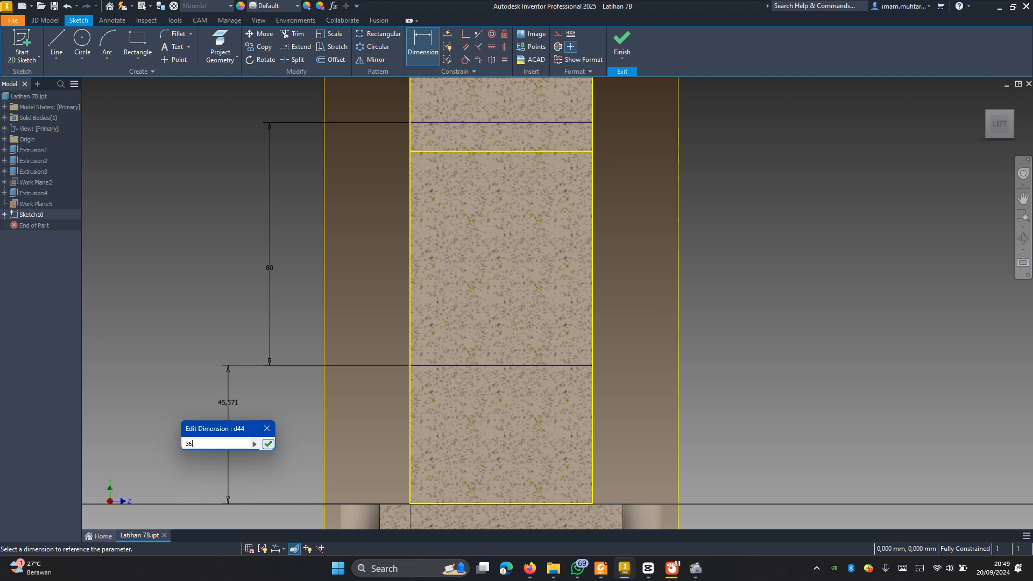
click(267, 444)
scroll(599, 349, down, 5)
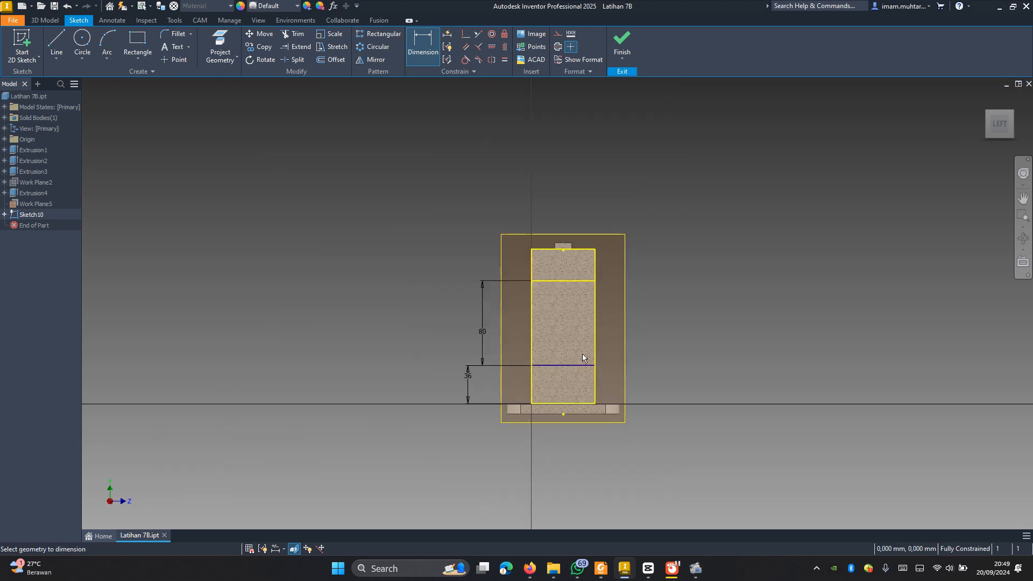
scroll(582, 353, up, 3)
key(Escape)
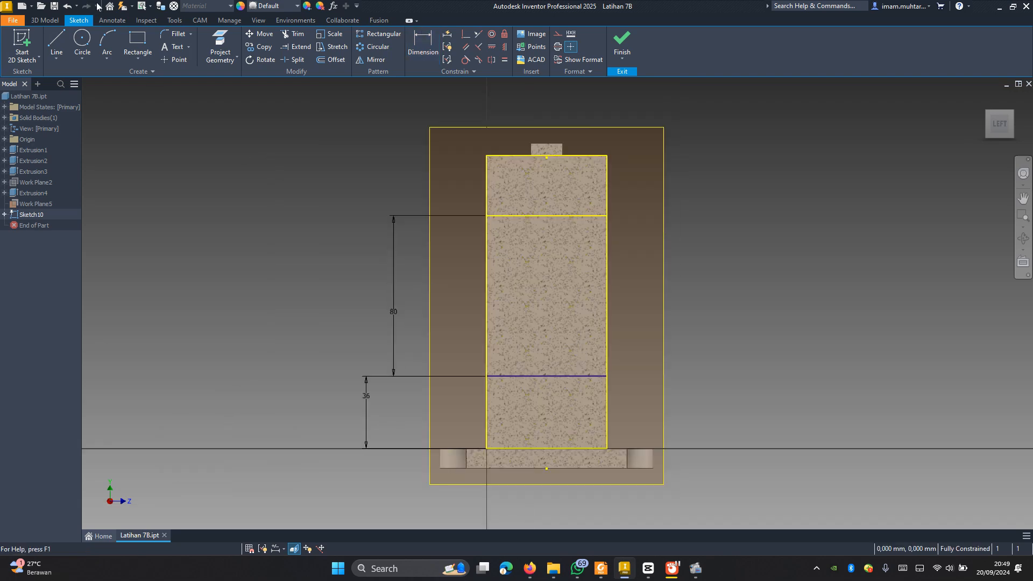
Step: Sketch a vertical line about 11 mm up the upright's edge from the left end of the lower horizontal line
click(56, 43)
scroll(558, 402, up, 3)
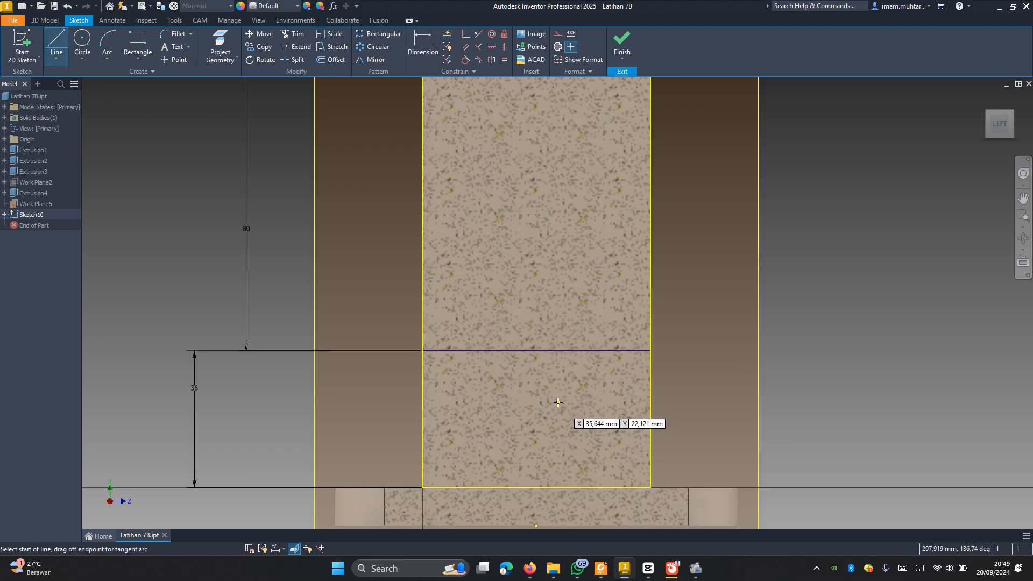
click(422, 351)
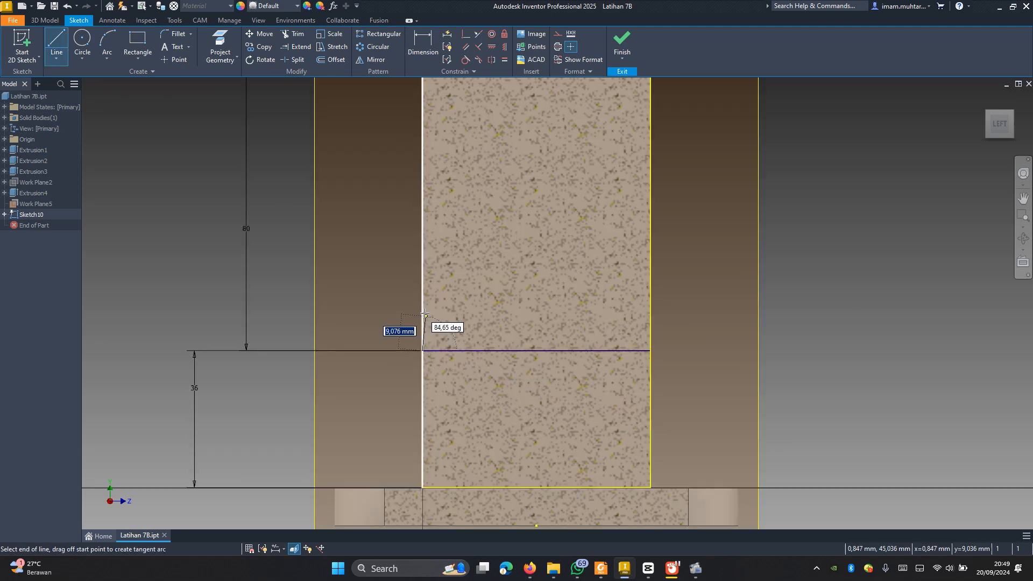
double_click(422, 309)
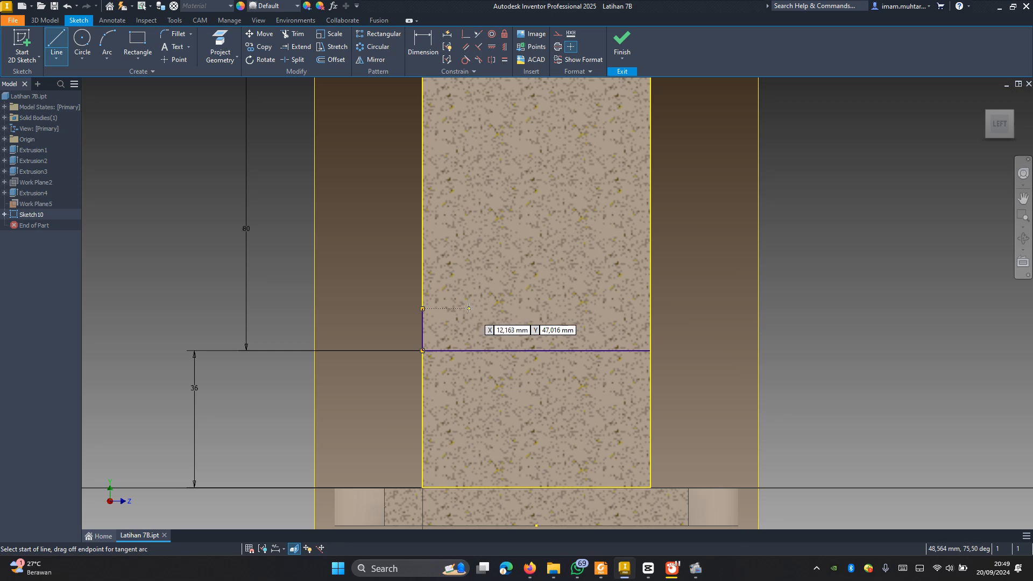
Step: Sketch a stepped outline from the vertical line's upper end across to the opposite edge, with a middle recess about 5.5 mm deep and 17 mm wide
click(468, 330)
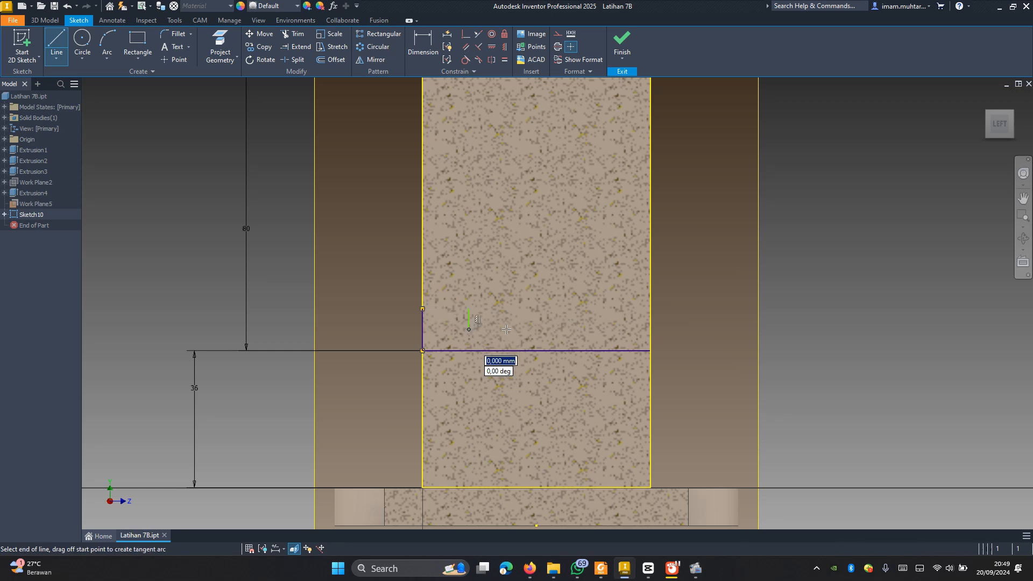
click(533, 309)
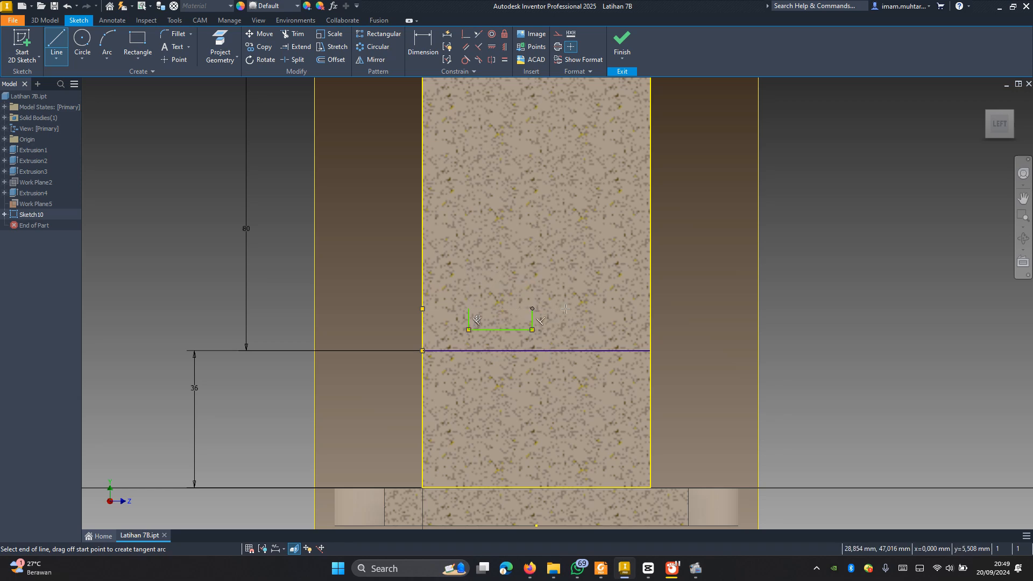
double_click(650, 309)
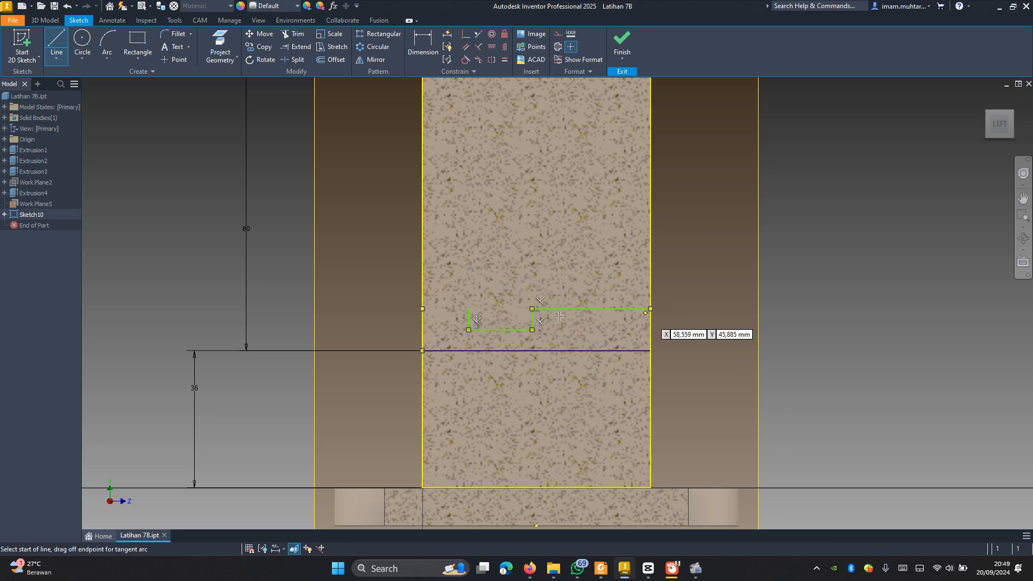
click(422, 308)
double_click(468, 309)
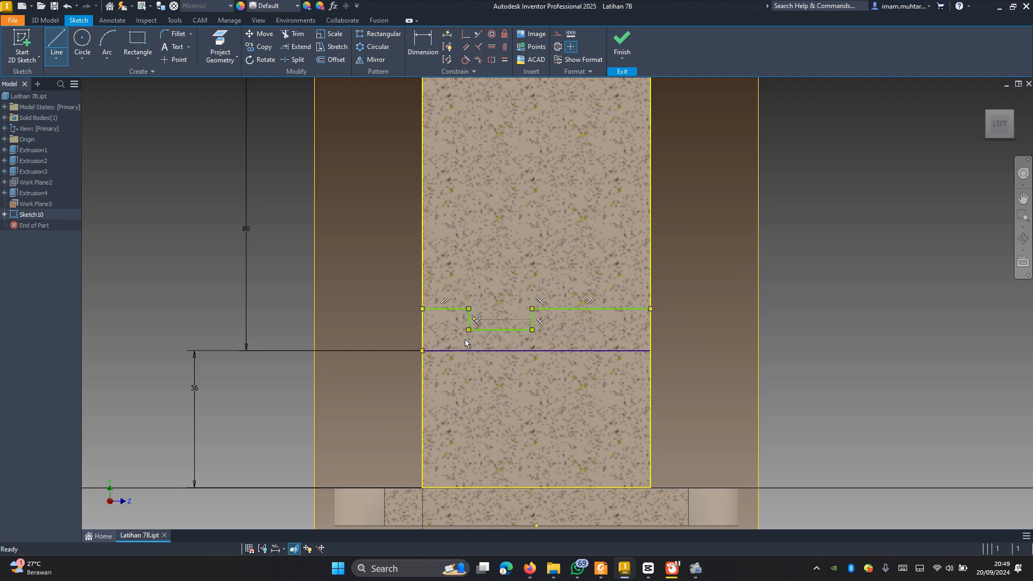
key(Escape)
Step: Dimension the outline's left upper segment 12 mm above the lower horizontal line
key(d)
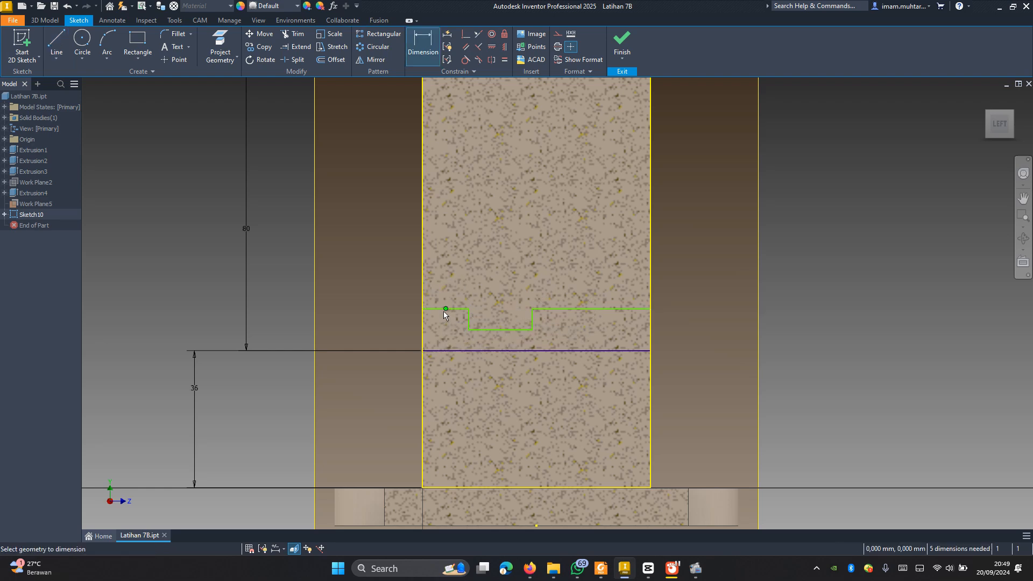
click(443, 310)
click(450, 351)
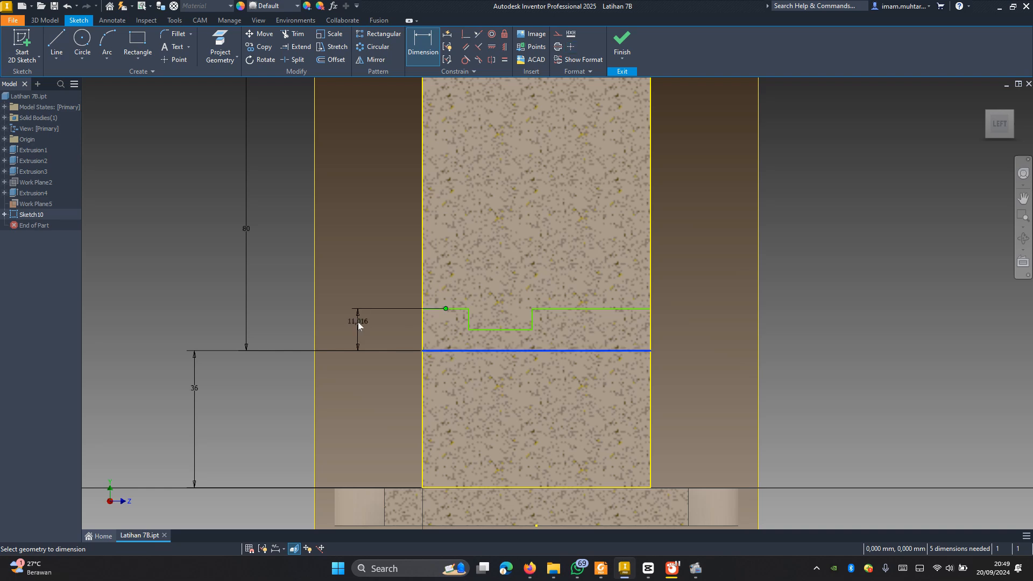
click(357, 322)
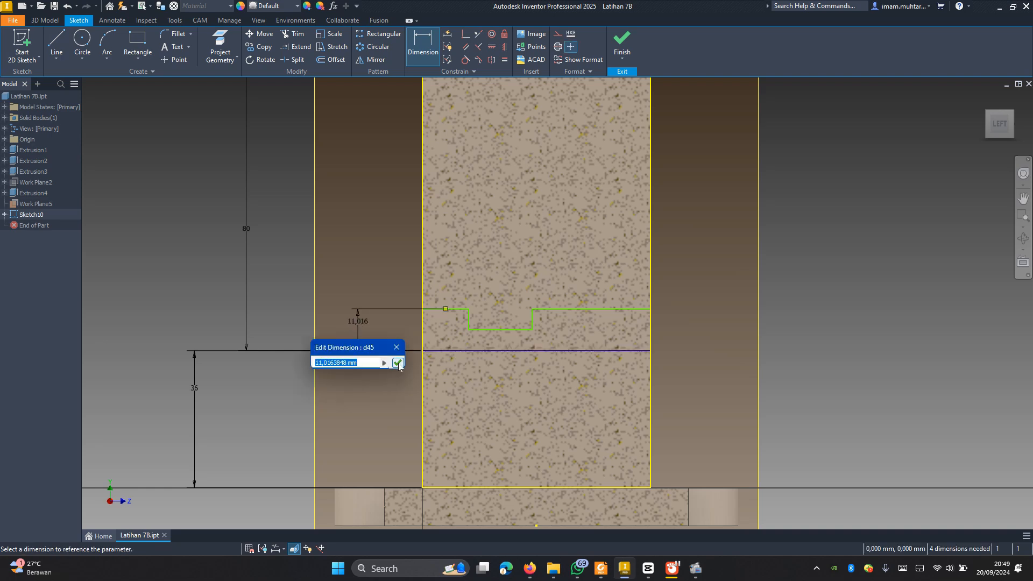
text(12)
click(397, 363)
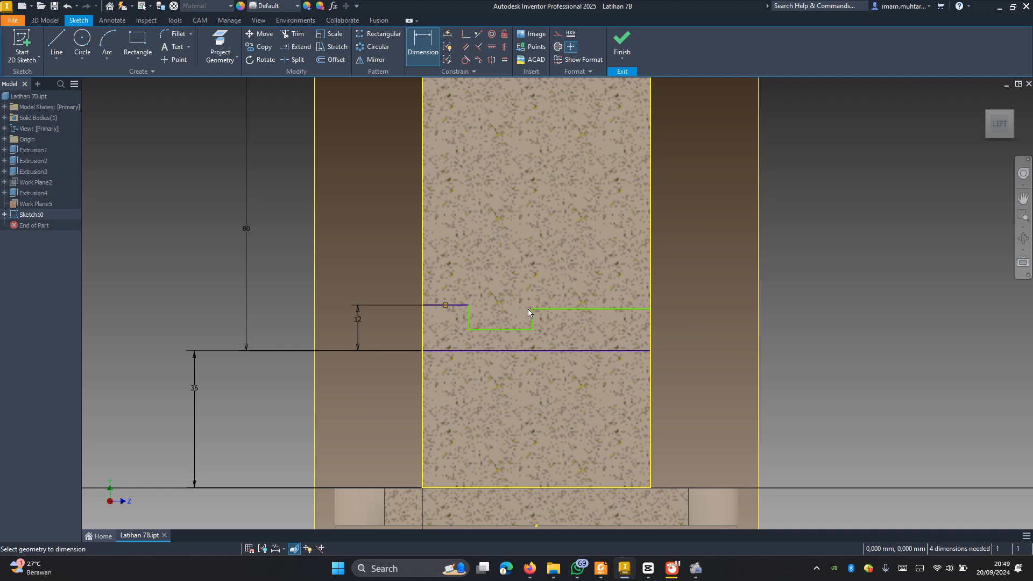
Step: Dimension the recessed middle segment 7 mm above the lower horizontal line
click(511, 329)
click(507, 351)
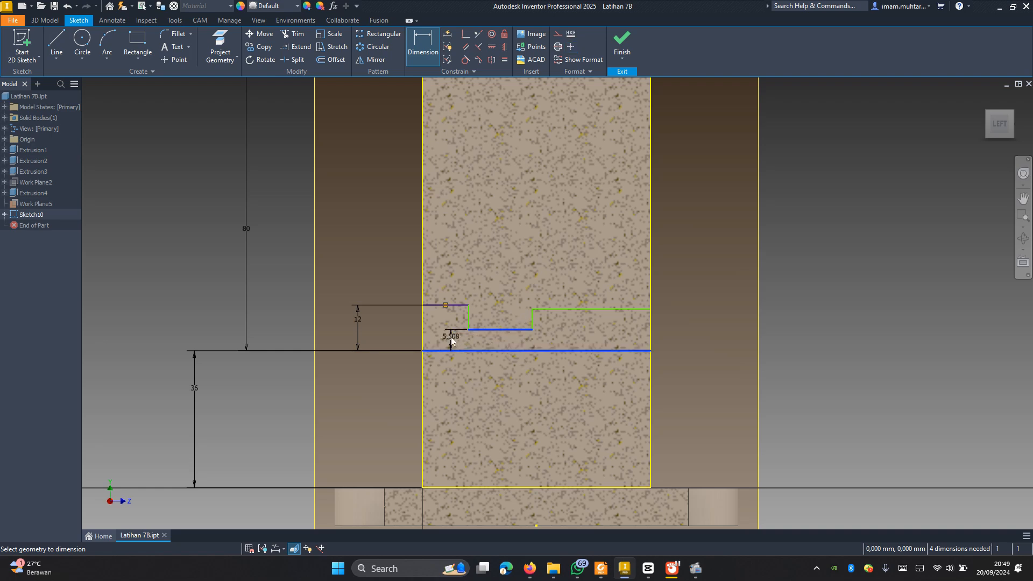
click(452, 338)
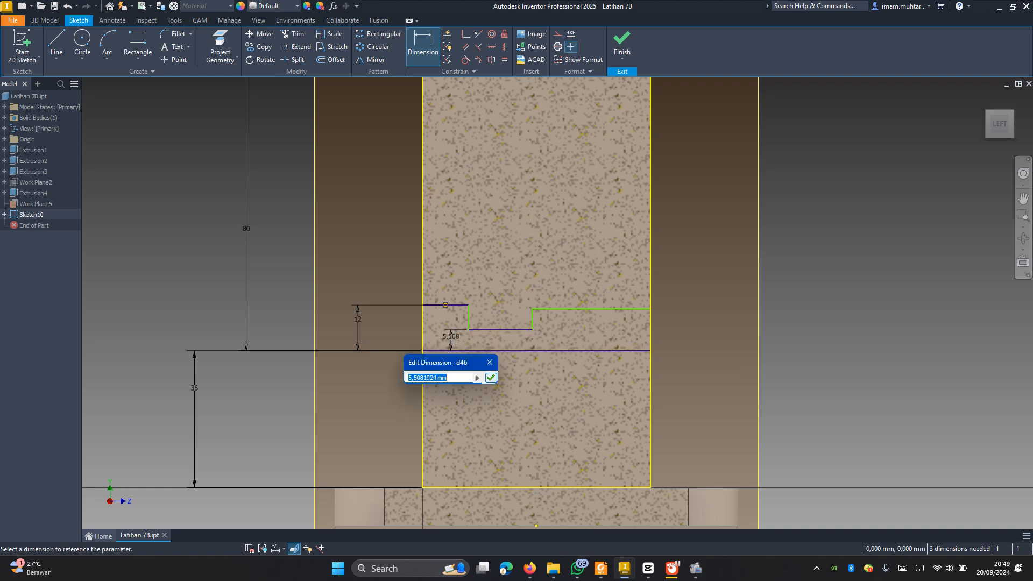
text(7)
click(490, 378)
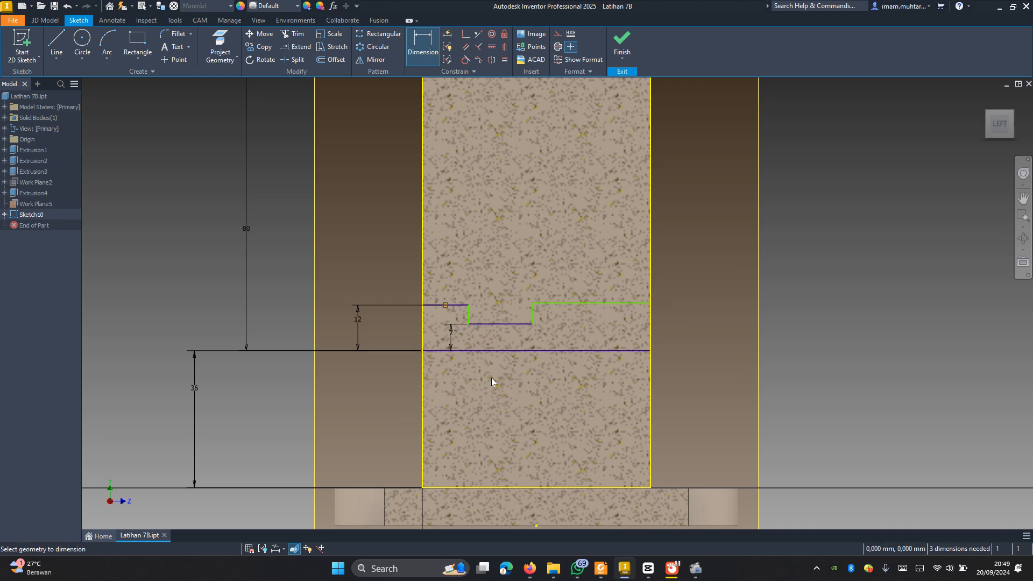
Step: Dimension the outline's right upper segment 12 mm above the lower horizontal line
click(592, 305)
click(589, 351)
click(689, 332)
text(12)
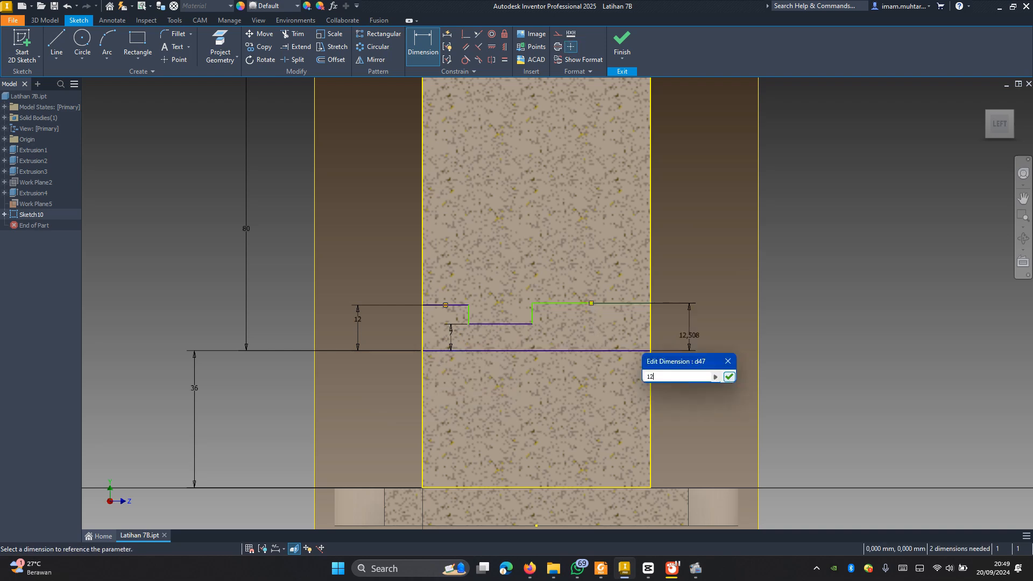
click(729, 377)
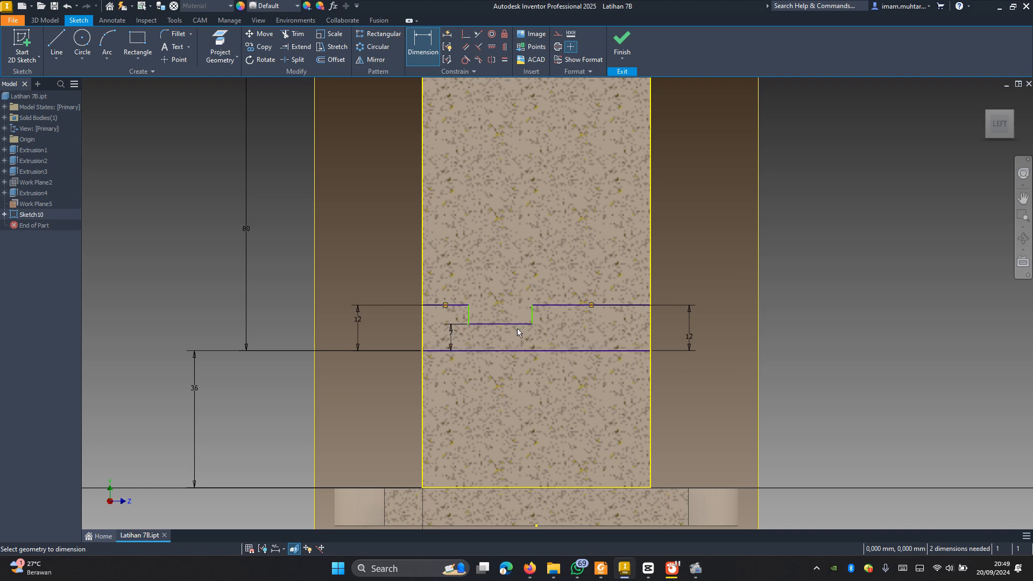
Step: Dimension the recessed middle segment of the lower outline 25 mm wide
click(492, 324)
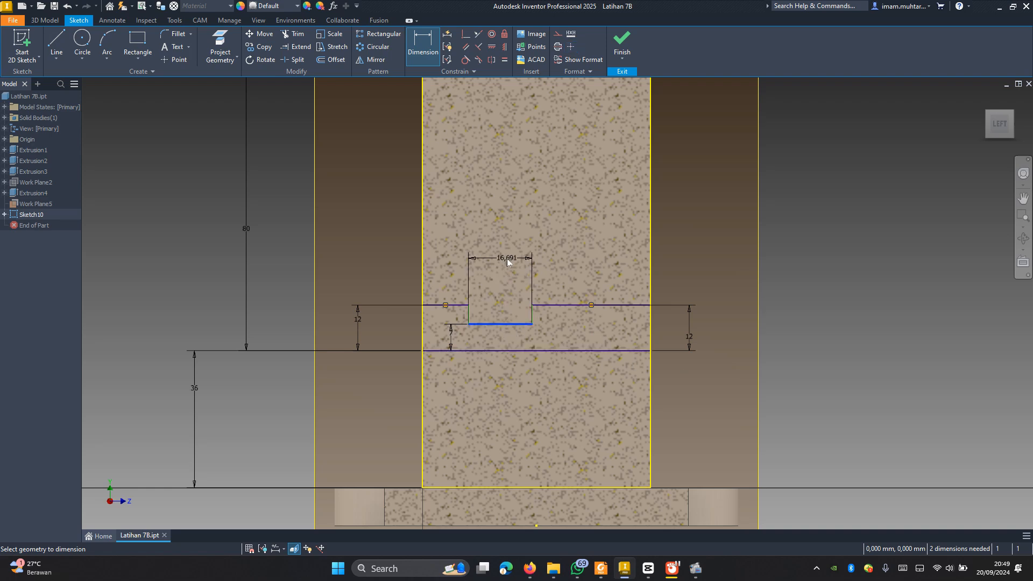
click(507, 262)
text(25)
click(547, 299)
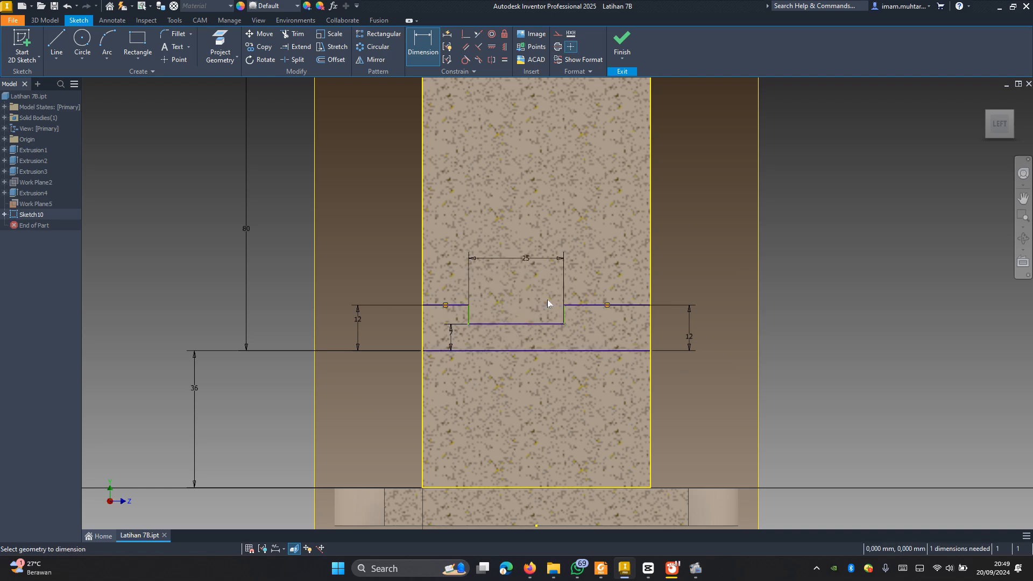
Step: Dimension the length of the lower outline's right upper segment as 15 mm
click(598, 305)
click(605, 264)
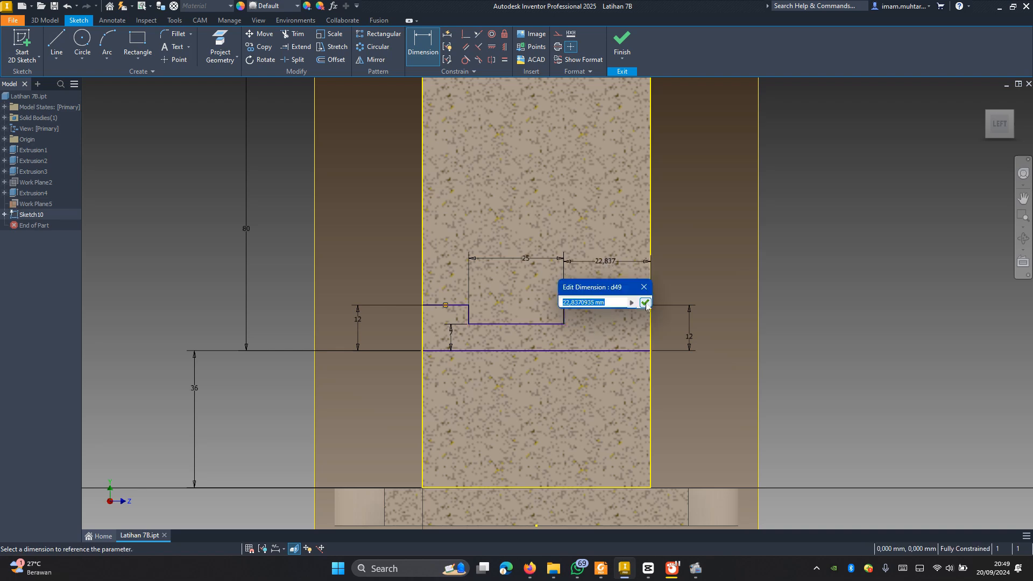
text(15)
click(644, 303)
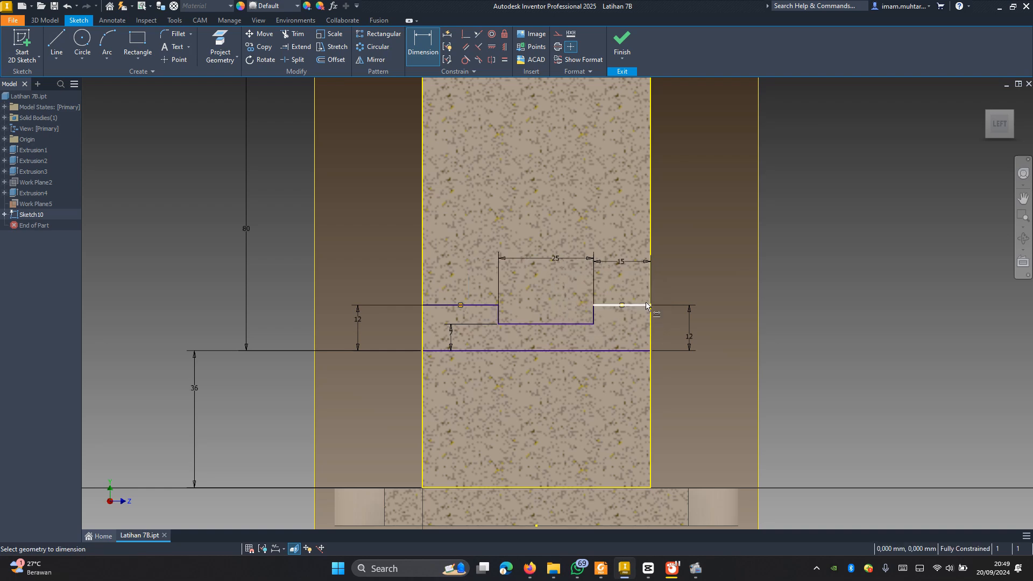
Step: Add a driven length dimension to the lower outline's left upper segment
click(473, 305)
click(467, 252)
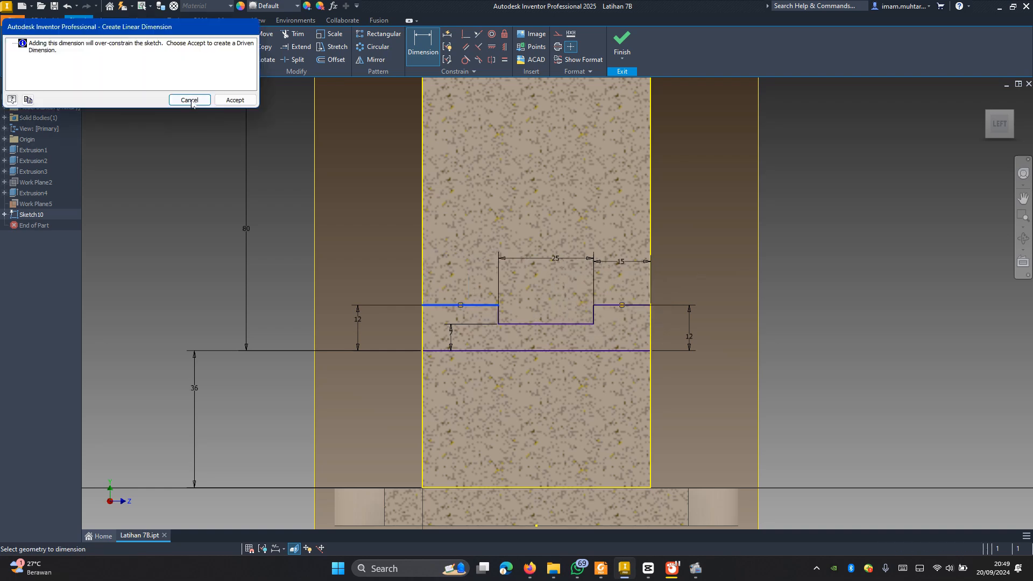
click(239, 97)
scroll(632, 366, down, 3)
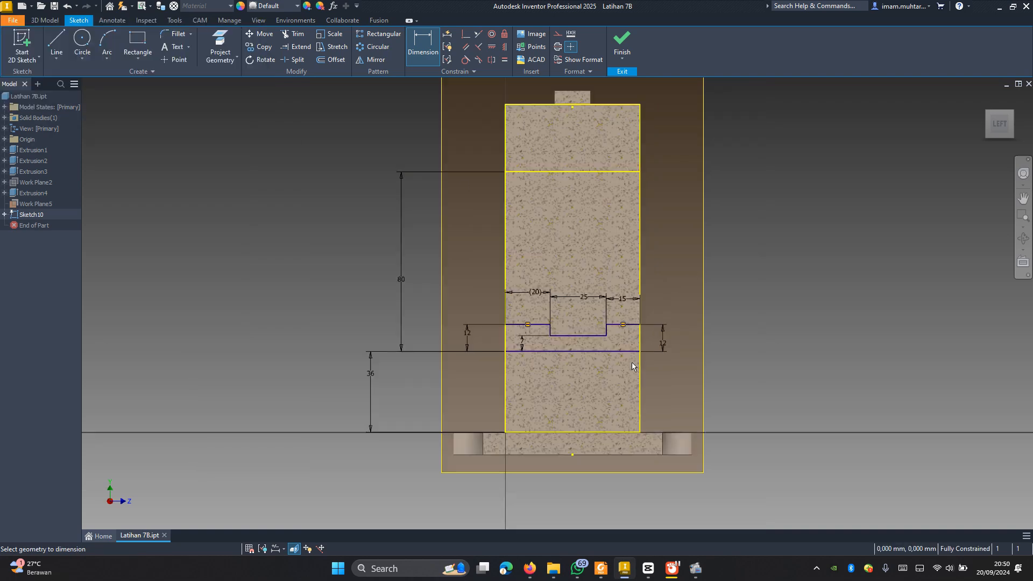
scroll(635, 140, up, 3)
key(Escape)
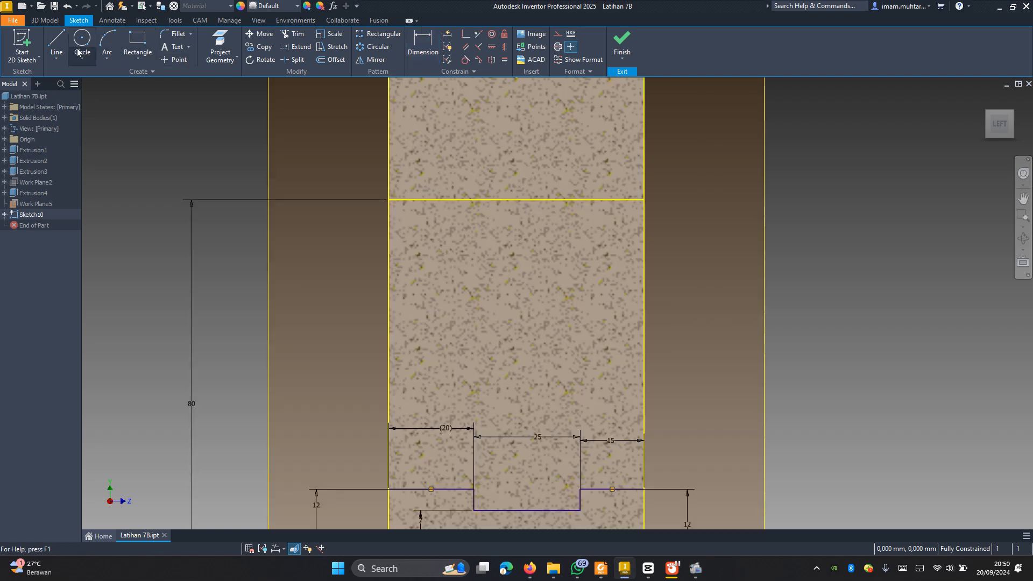
Step: Close the lower outline's right end with a 12 mm vertical line down to the lower horizontal line
scroll(650, 343, down, 2)
key(l)
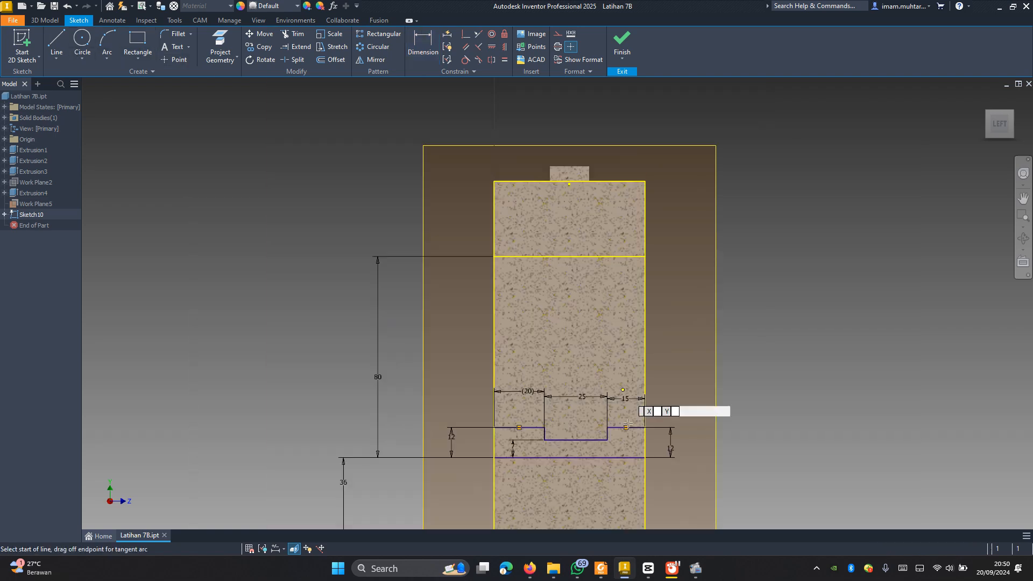
click(645, 457)
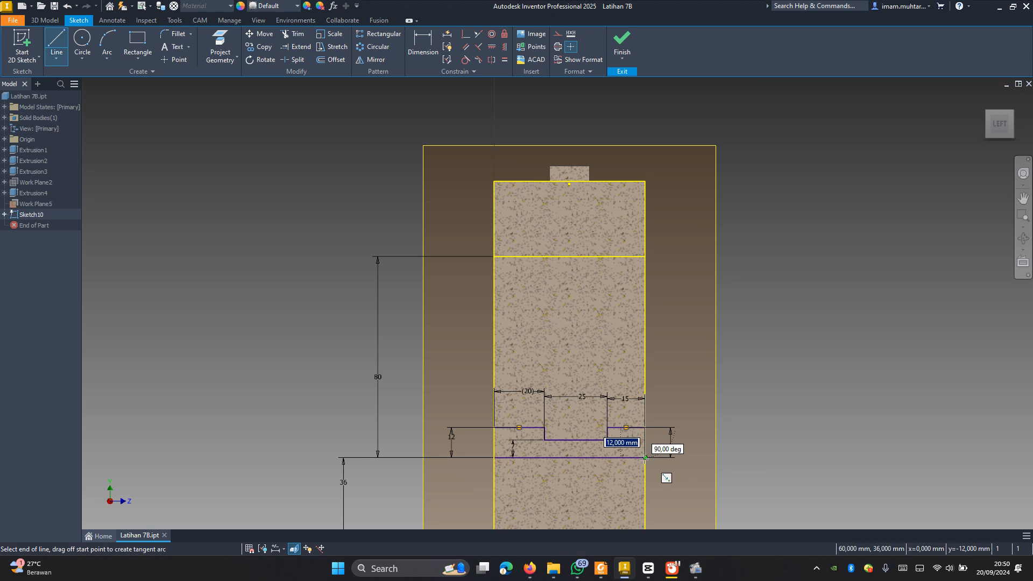
key(Escape)
key(Escape)
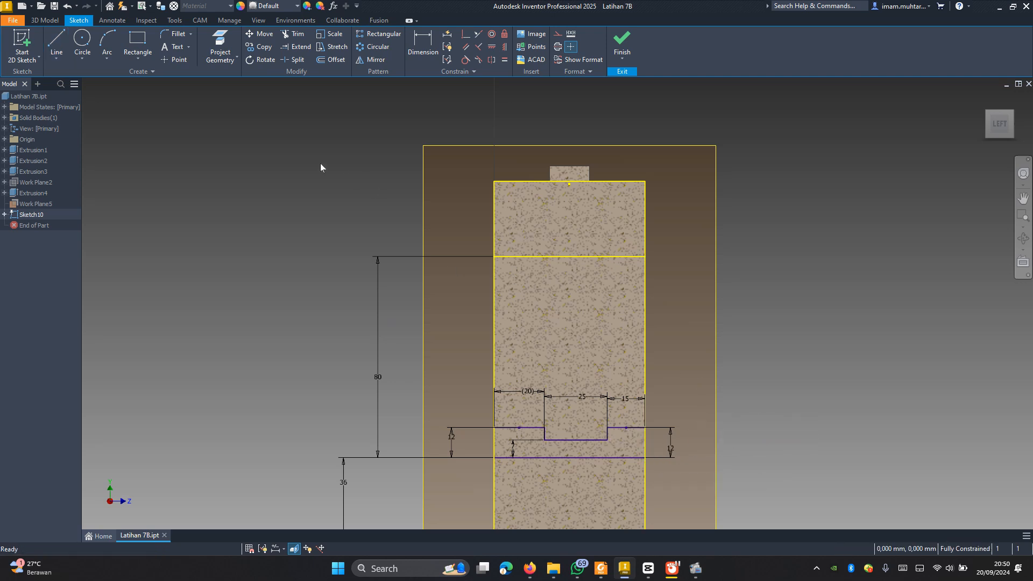
Step: Sketch a closed outline above the upper horizontal line, rising about 11.5 mm at the left edge and descending in three steps to the right edge
key(l)
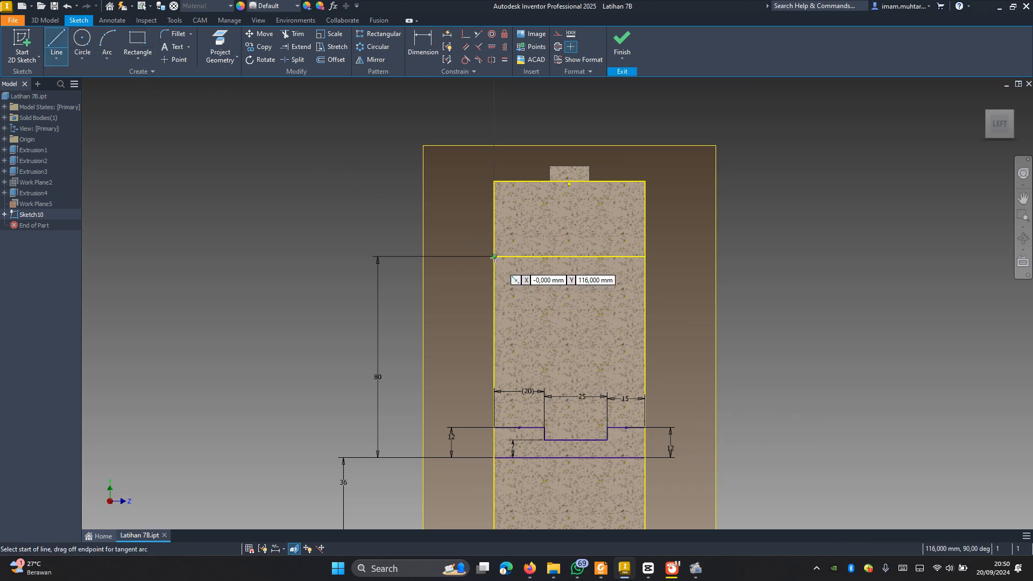
click(494, 257)
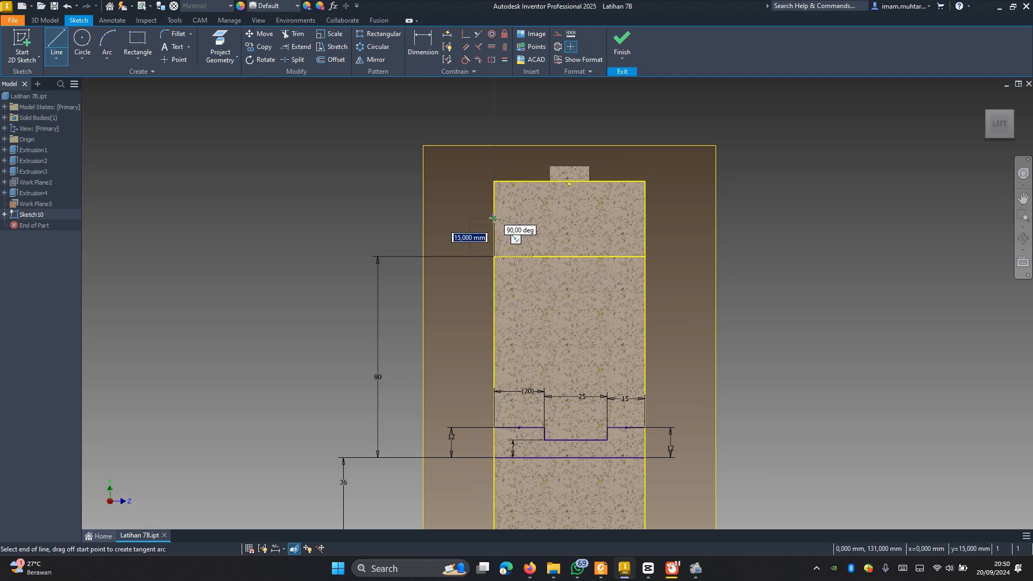
double_click(494, 228)
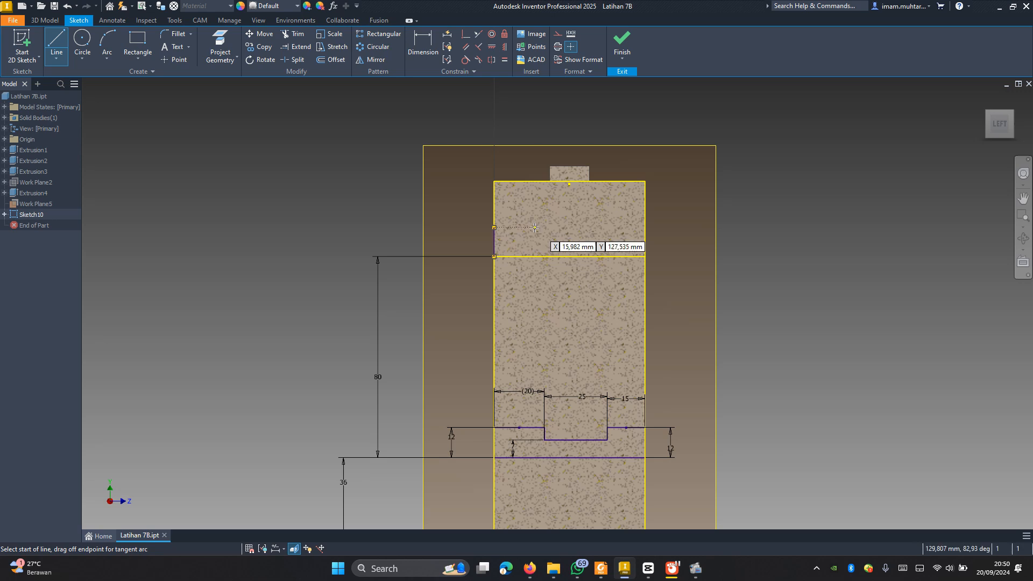
click(494, 228)
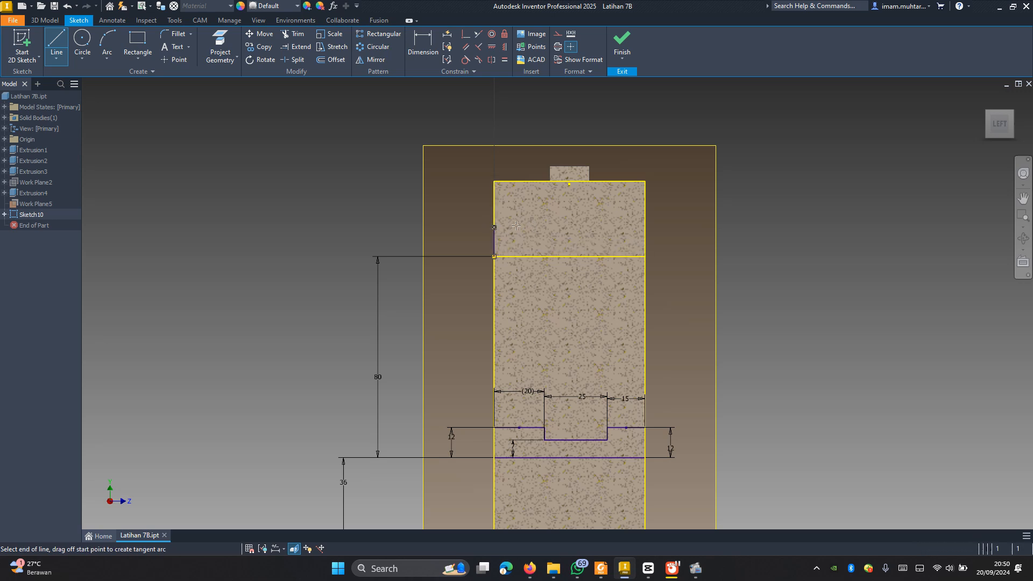
click(532, 227)
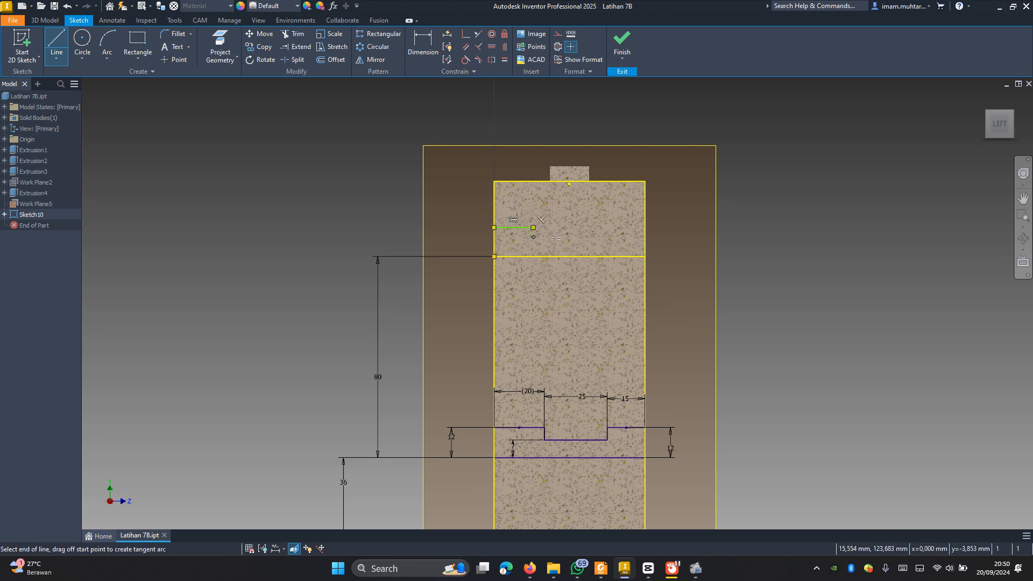
click(583, 236)
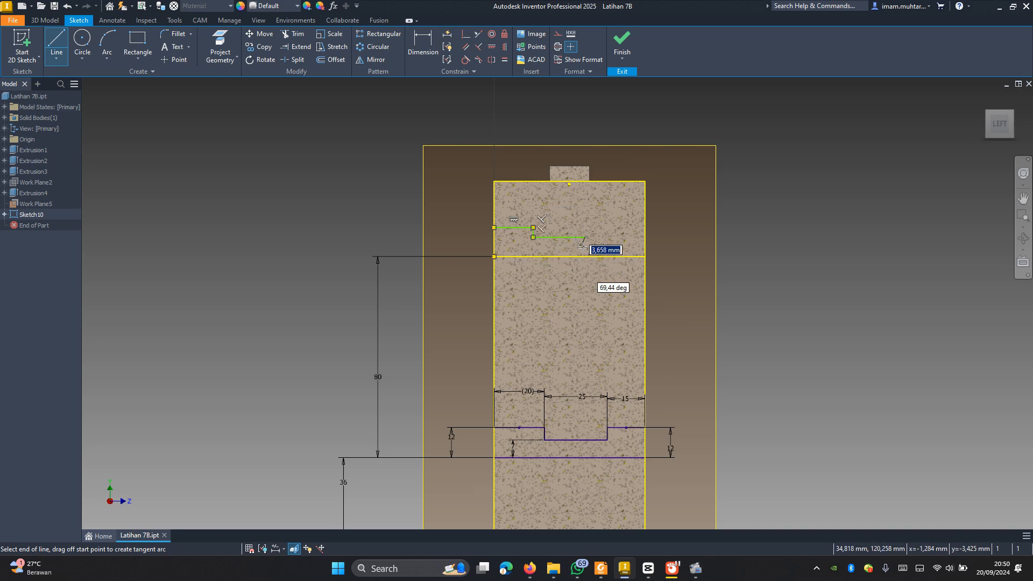
scroll(581, 244, up, 4)
click(593, 243)
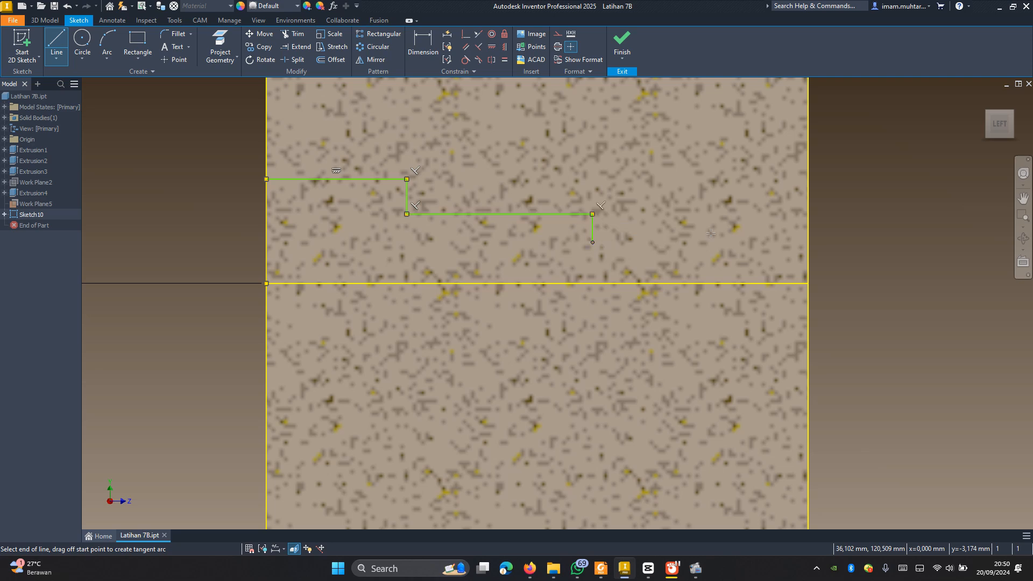
click(808, 243)
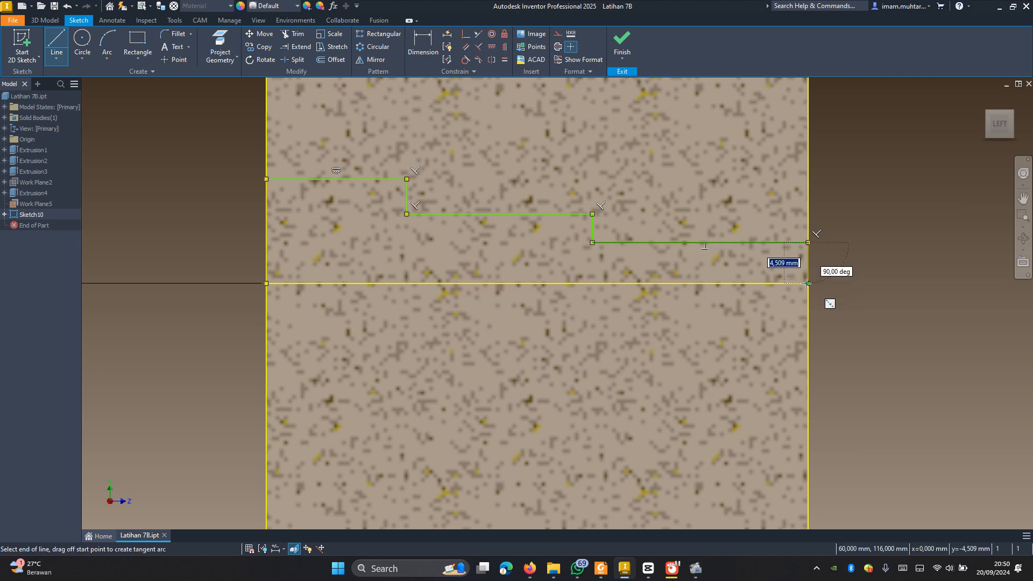
click(808, 283)
Step: Dimension the upper outline's left segment 20 mm above the upper horizontal line
scroll(812, 297, down, 4)
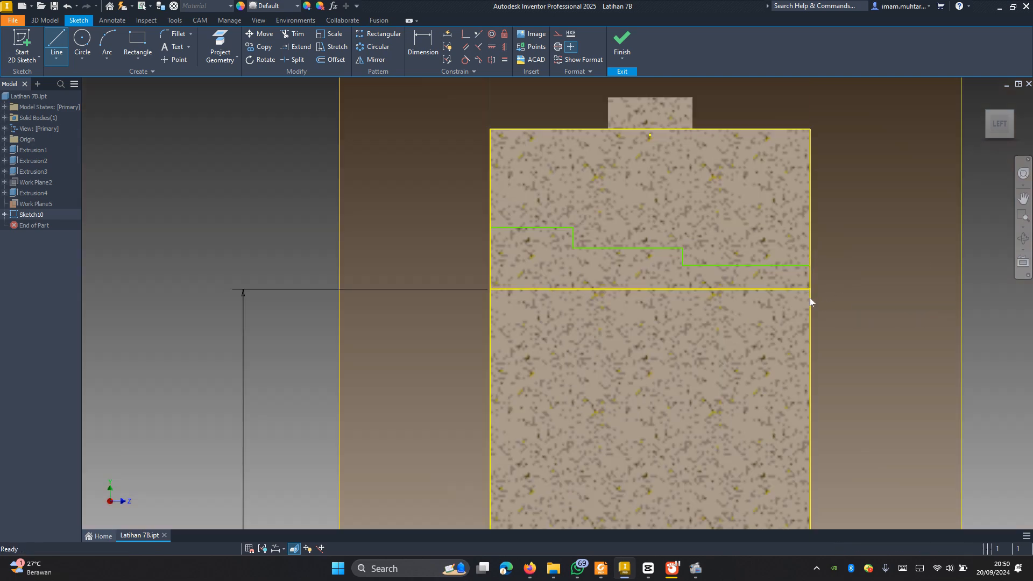
key(d)
click(544, 228)
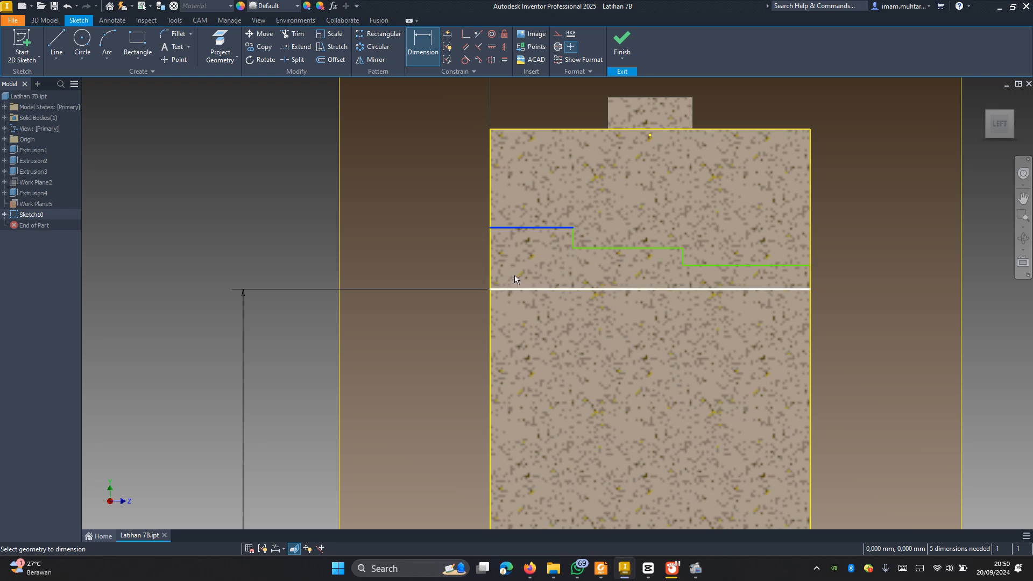
click(553, 288)
click(441, 259)
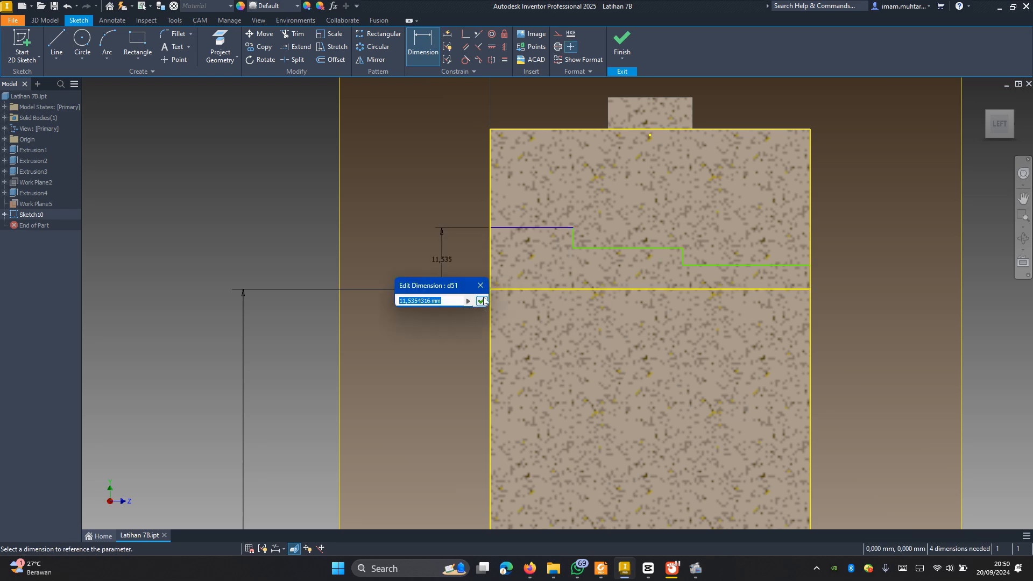
text(20)
click(481, 301)
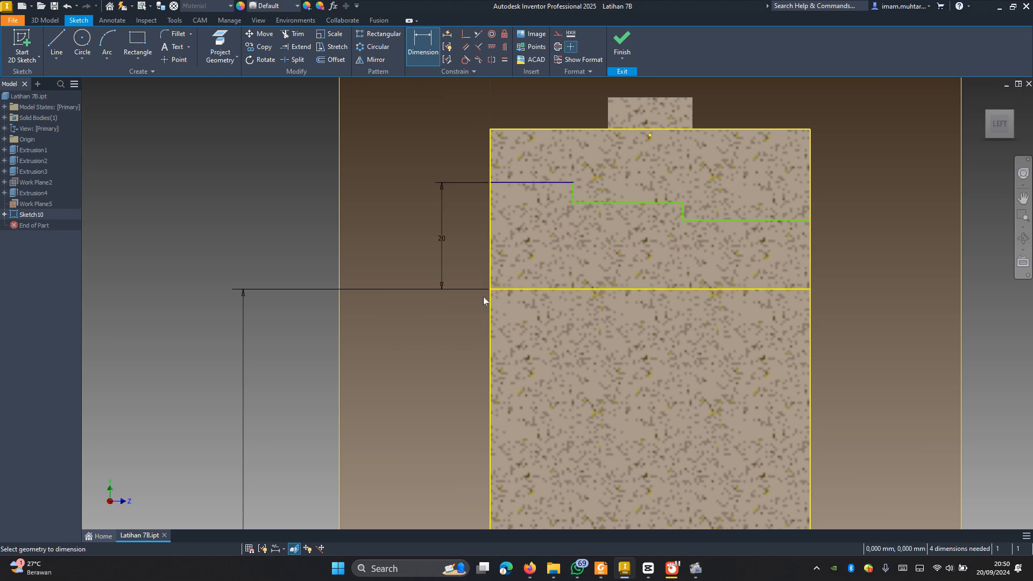
Step: Dimension the upper outline's middle segment 15 mm above the upper horizontal line
click(600, 204)
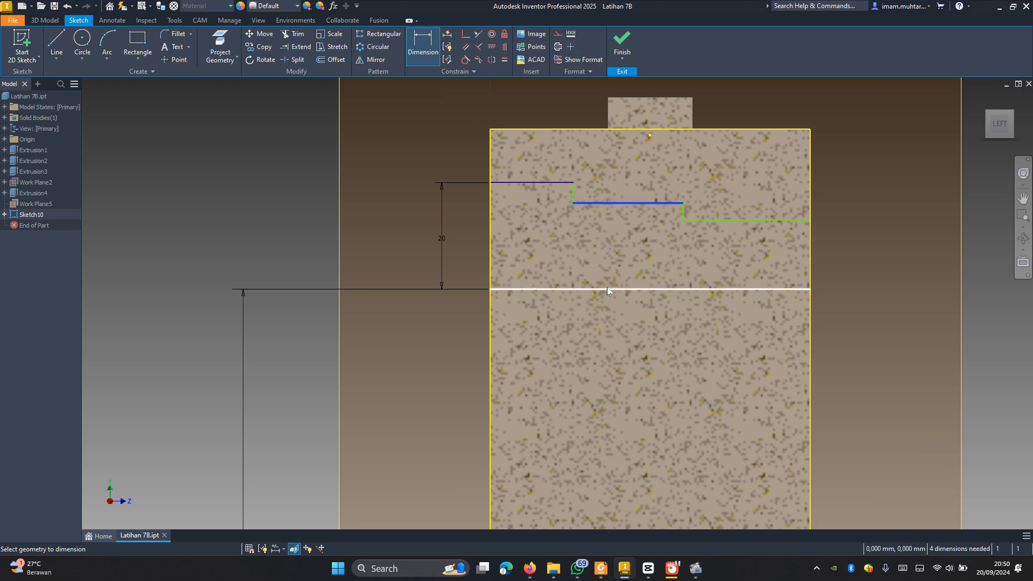
click(607, 289)
click(576, 264)
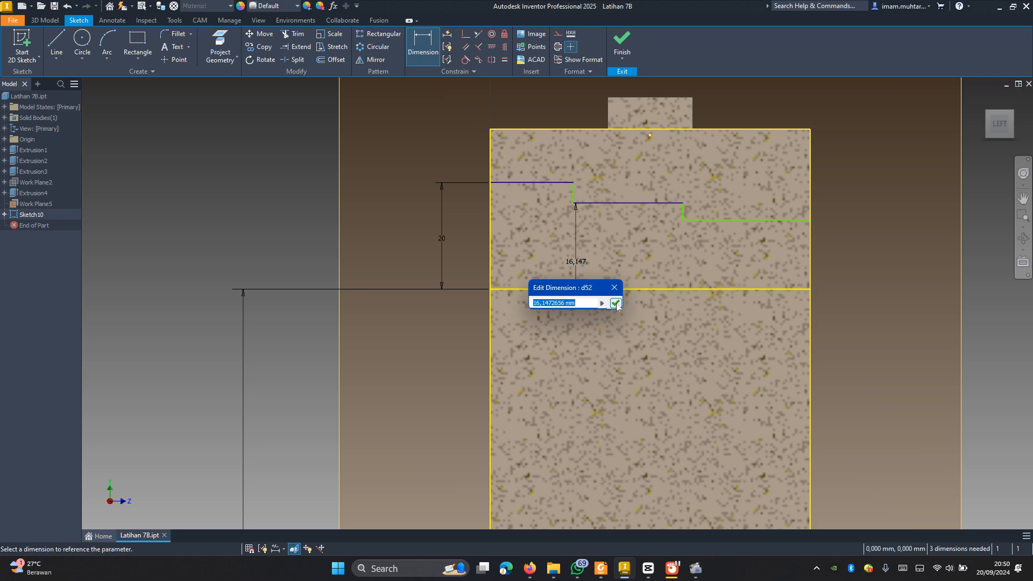
text(15)
click(615, 303)
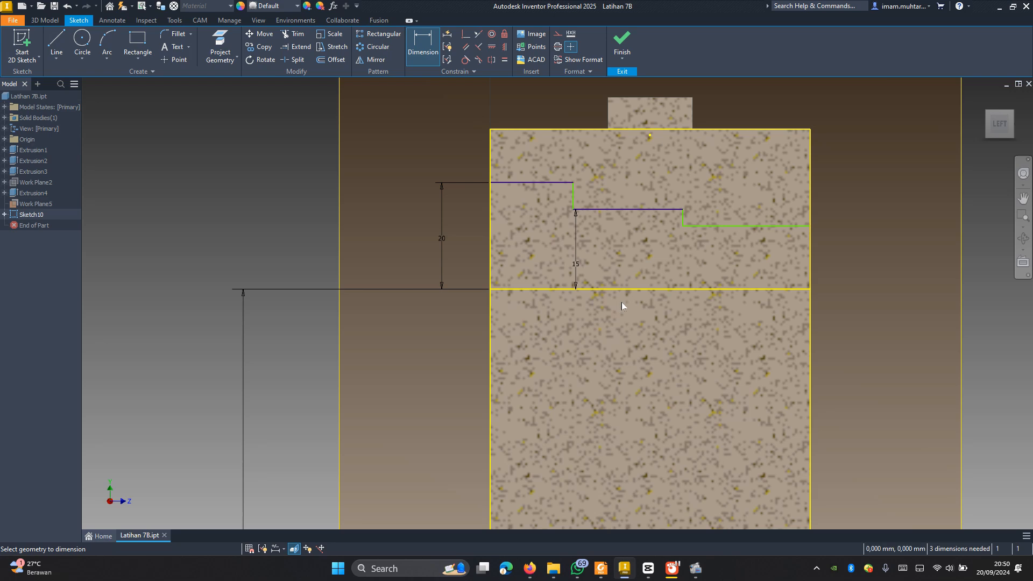
Step: Dimension the length of the upper outline's right segment as 20 mm
click(718, 229)
click(705, 245)
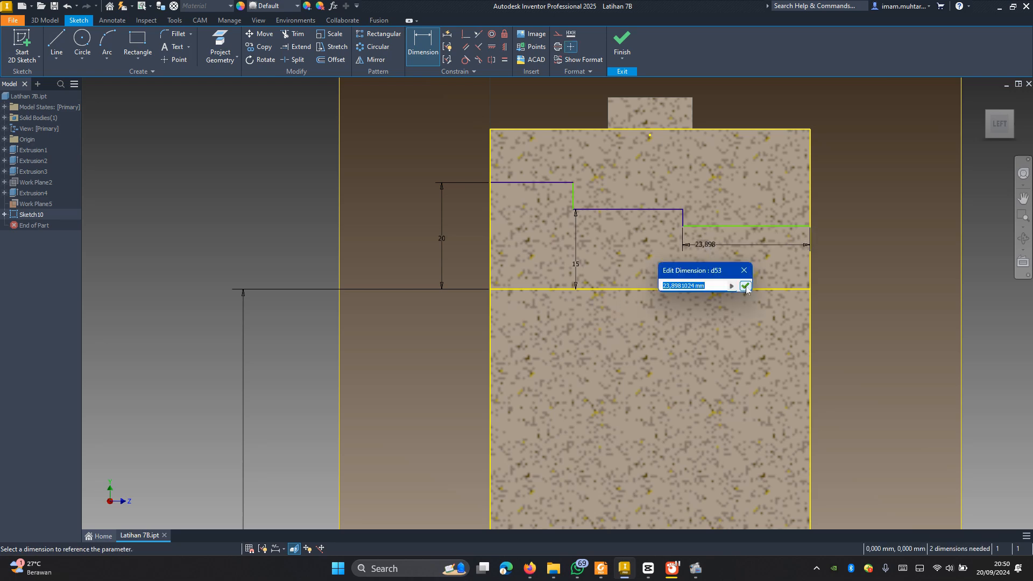
text(20)
click(745, 285)
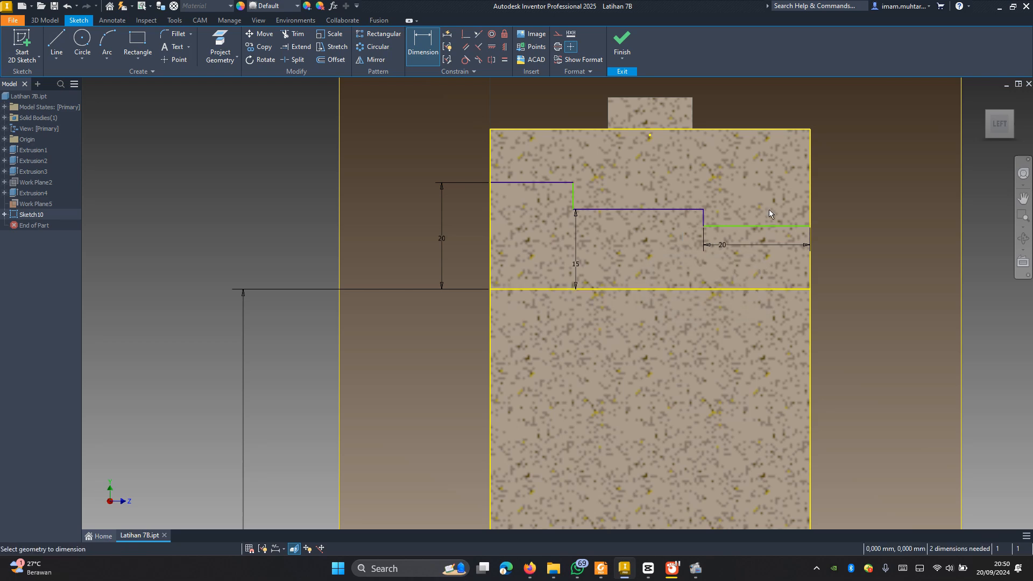
Step: Dimension the upper outline's right segment 9 mm above the upper horizontal line
click(765, 226)
click(749, 289)
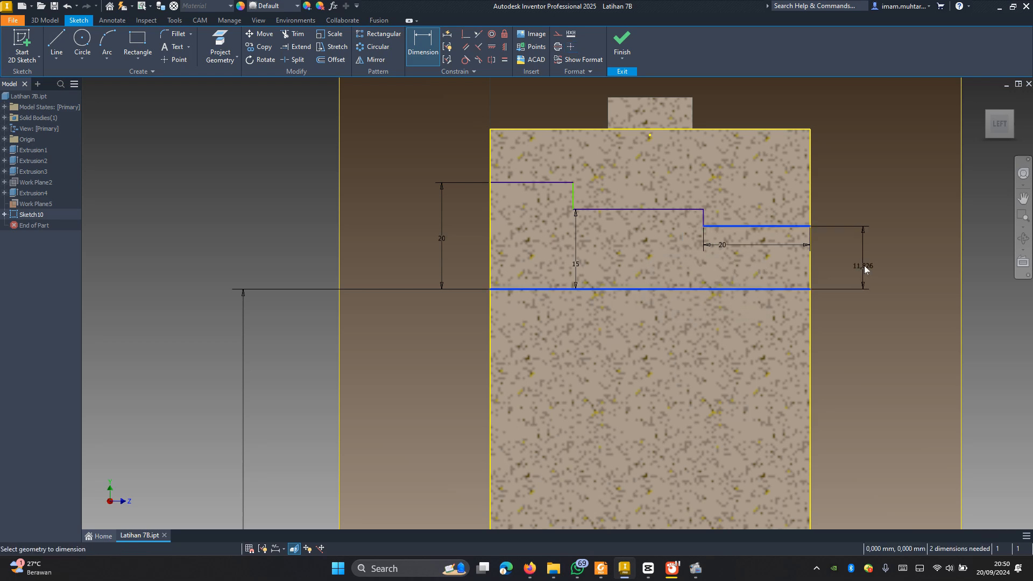
click(865, 269)
text(9)
click(902, 307)
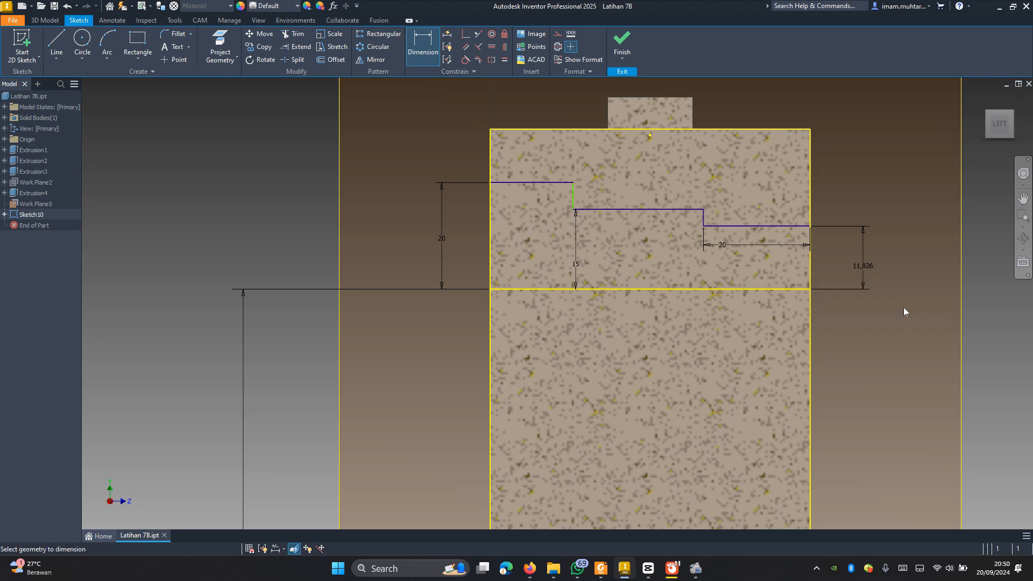
Step: Dimension the length of the upper outline's middle segment as 20 mm
click(618, 210)
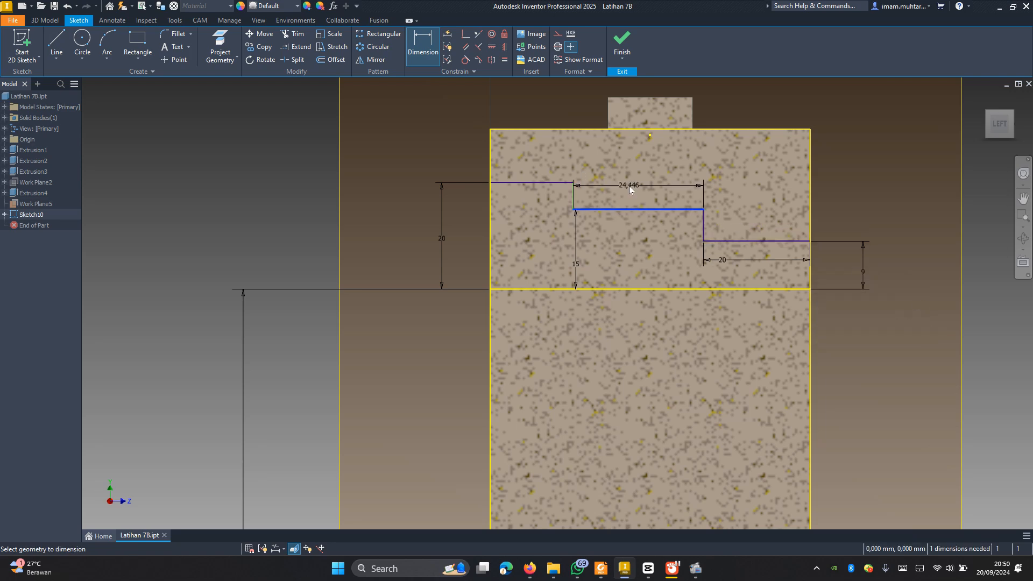
click(629, 186)
text(20)
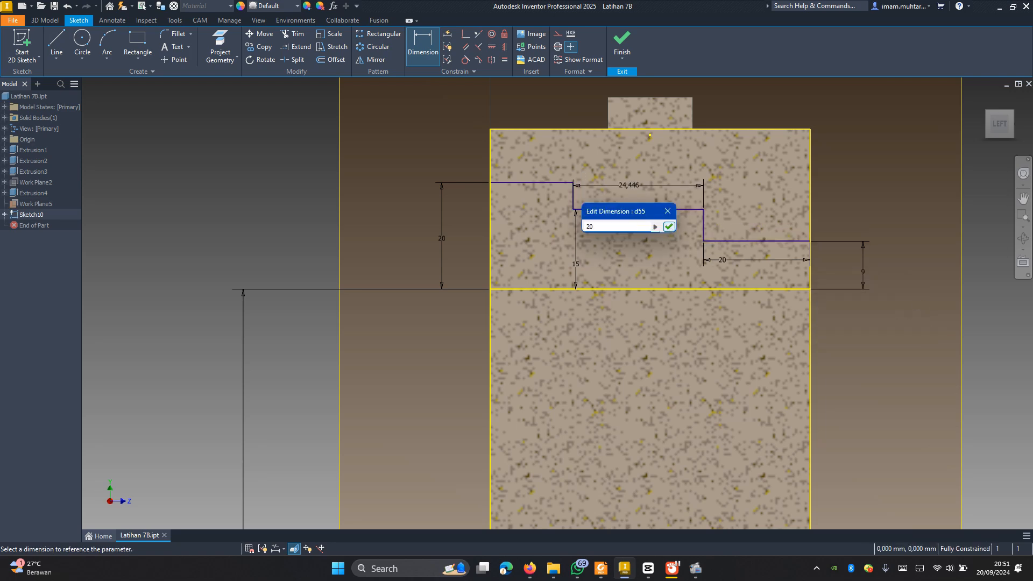
click(669, 227)
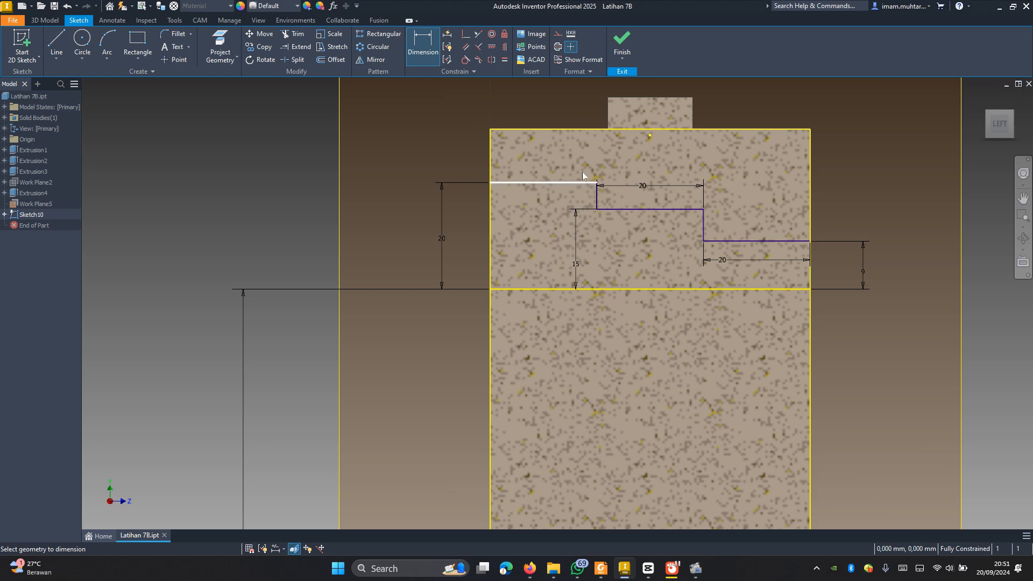
Step: Add a driven length dimension to the upper outline's left segment and finish the sketch
click(582, 176)
click(581, 165)
click(235, 100)
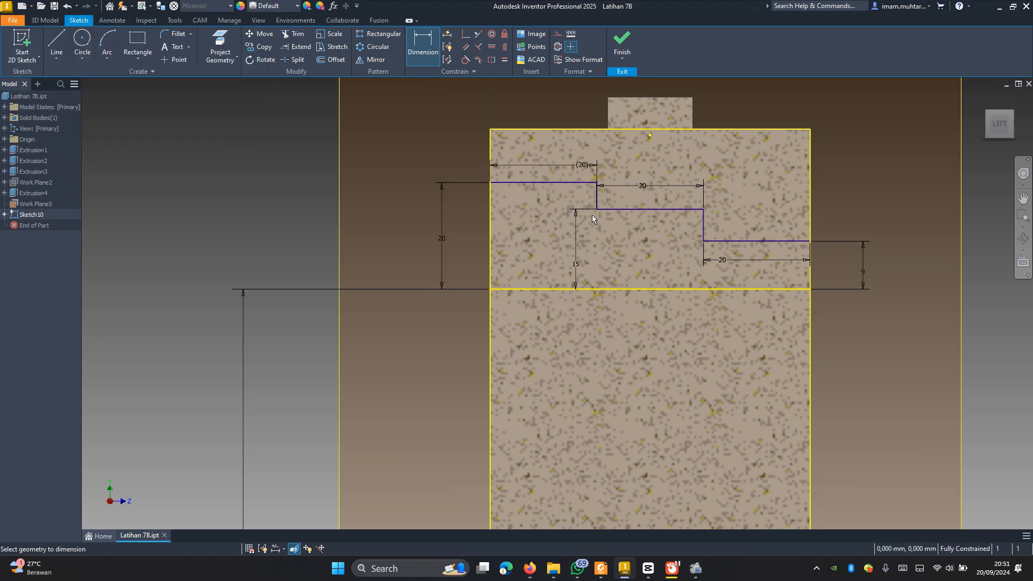
scroll(592, 219, down, 5)
key(Escape)
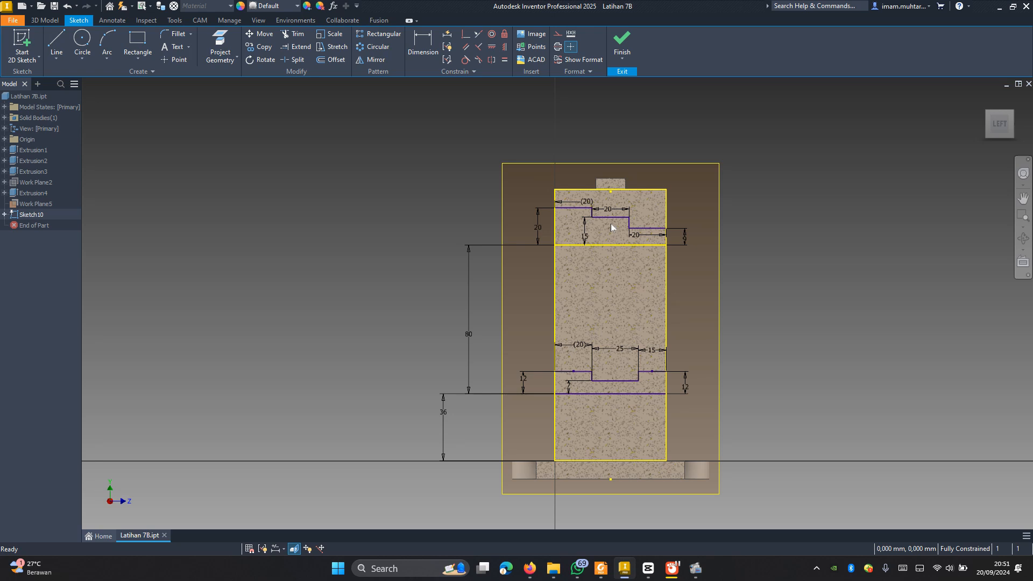
click(622, 42)
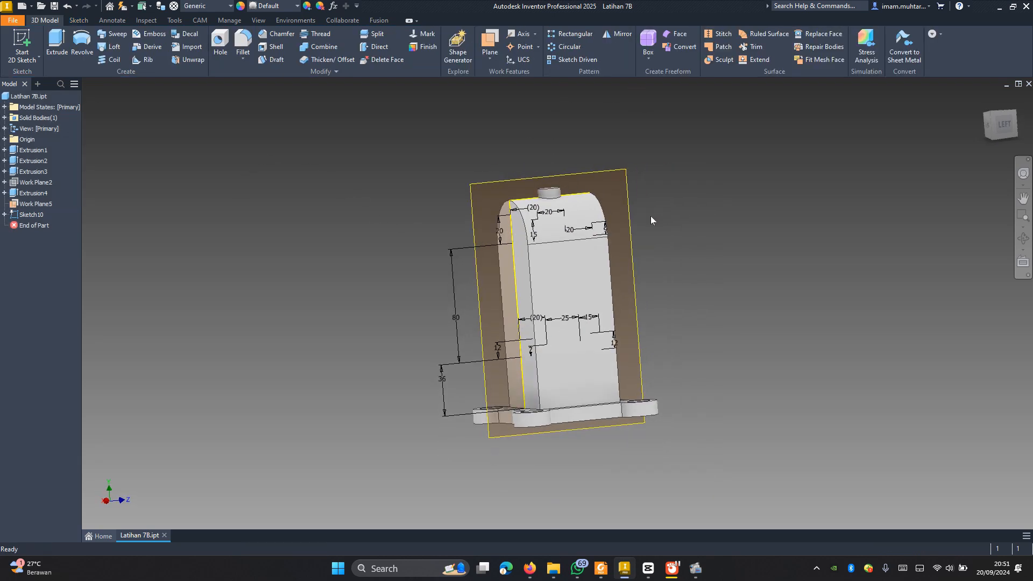
Step: Revolve the upper stepped bore profile a full 360 degrees around its horizontal line as a cut through the upright
double_click(31, 215)
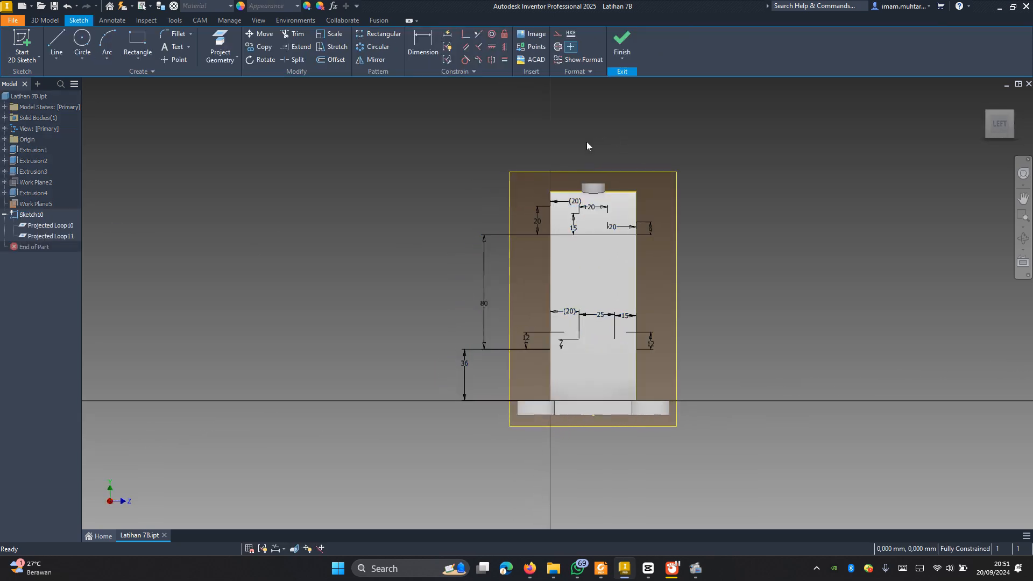
key(r)
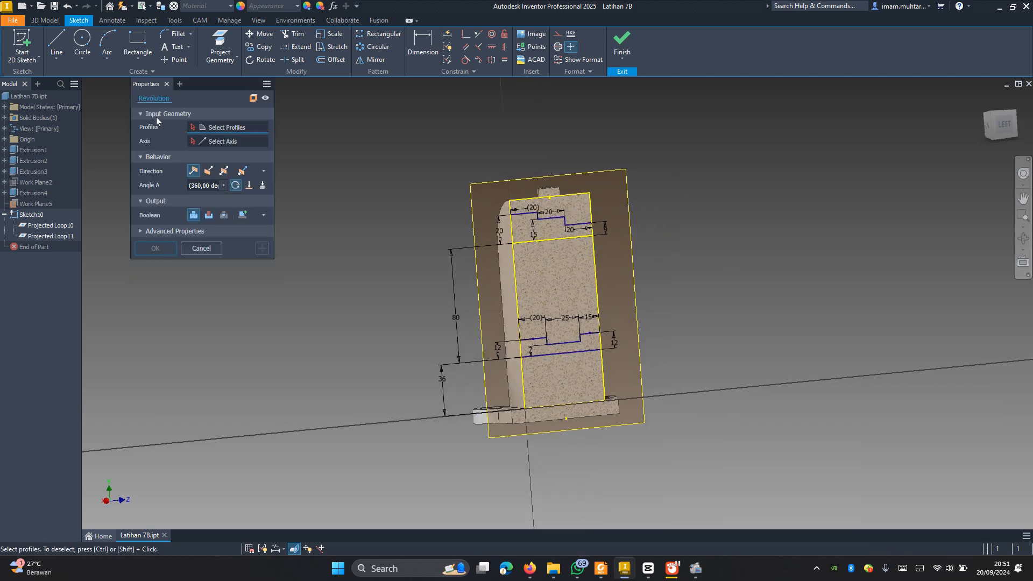
click(519, 231)
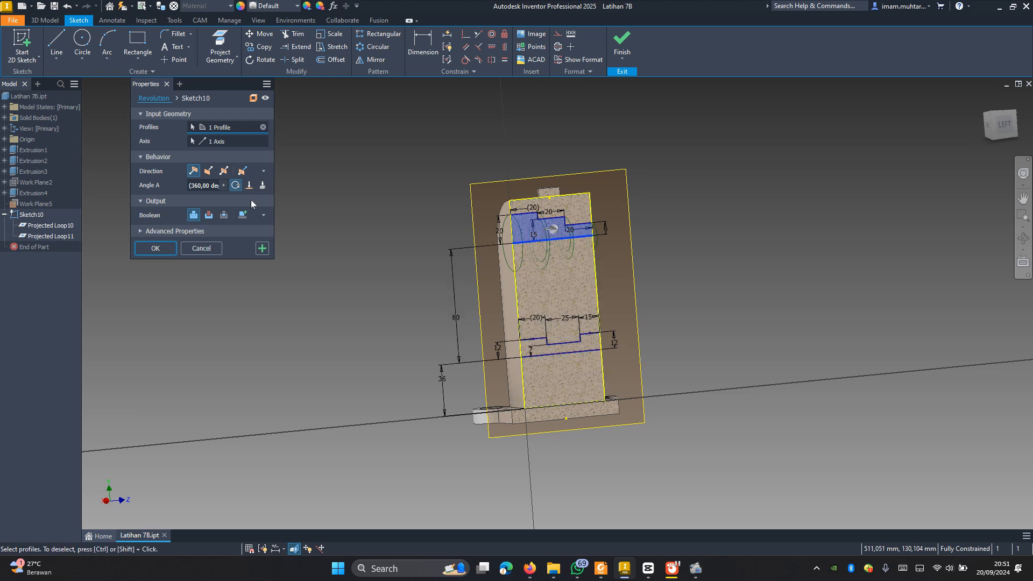
click(209, 215)
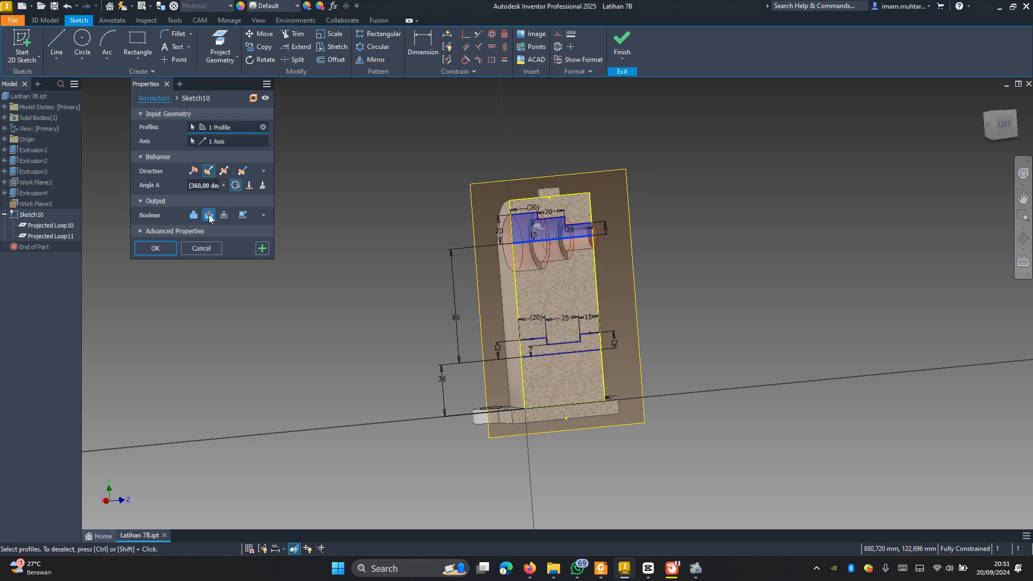
click(164, 249)
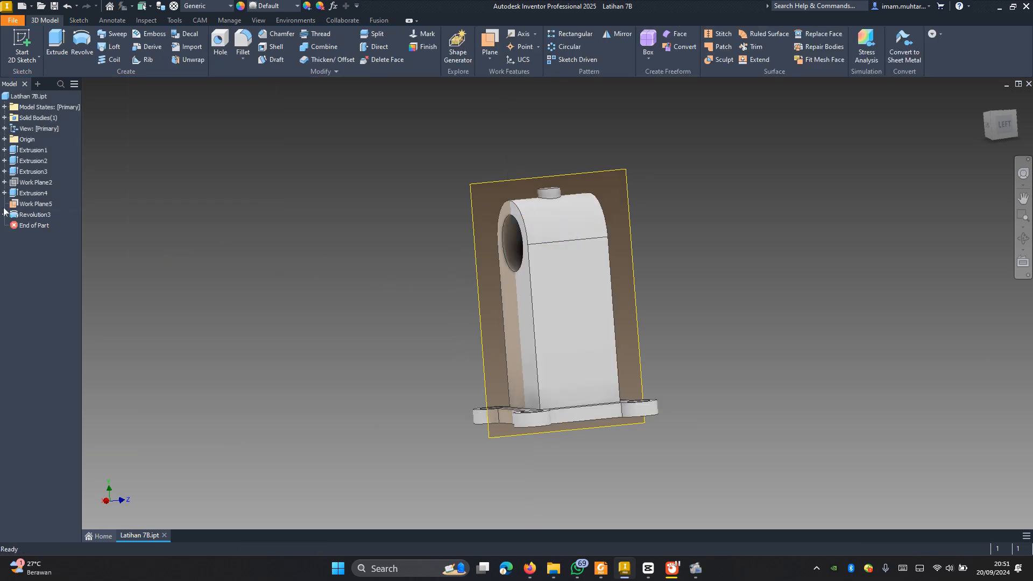
Step: Show the bore profile sketch again and revolve its lower stepped profile 360 degrees as a cut around the lower horizontal line
right_click(32, 226)
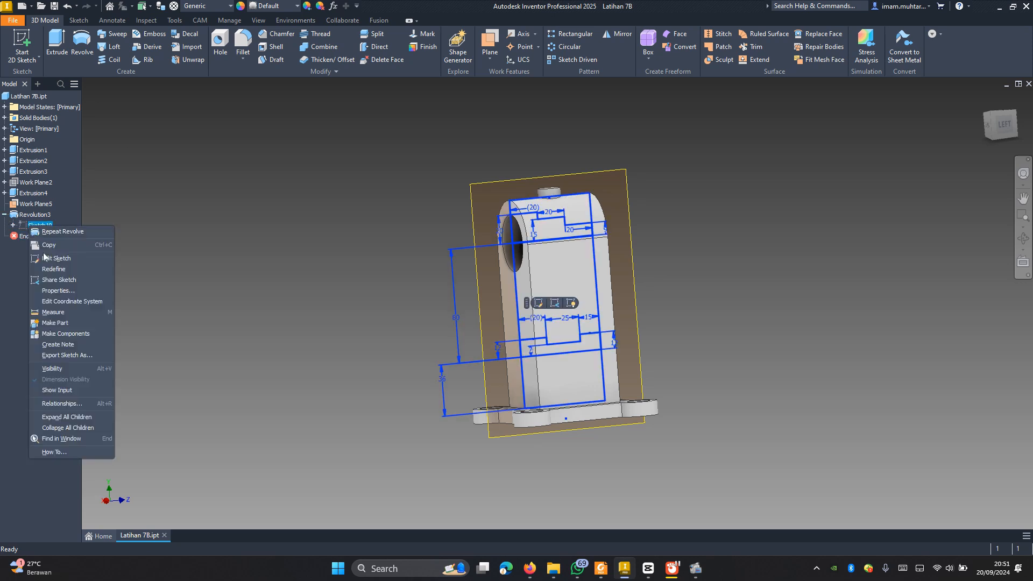
click(57, 369)
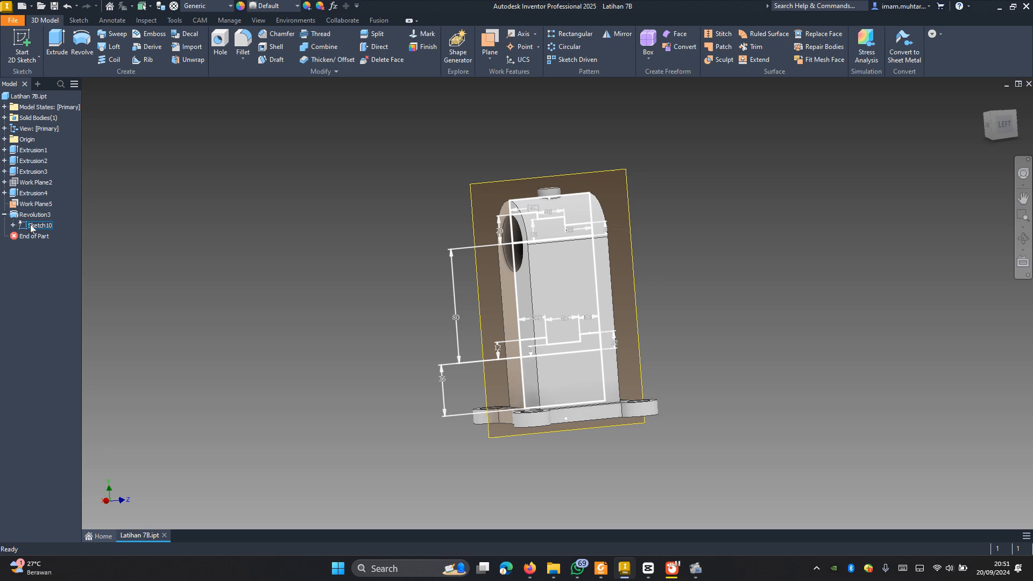
key(r)
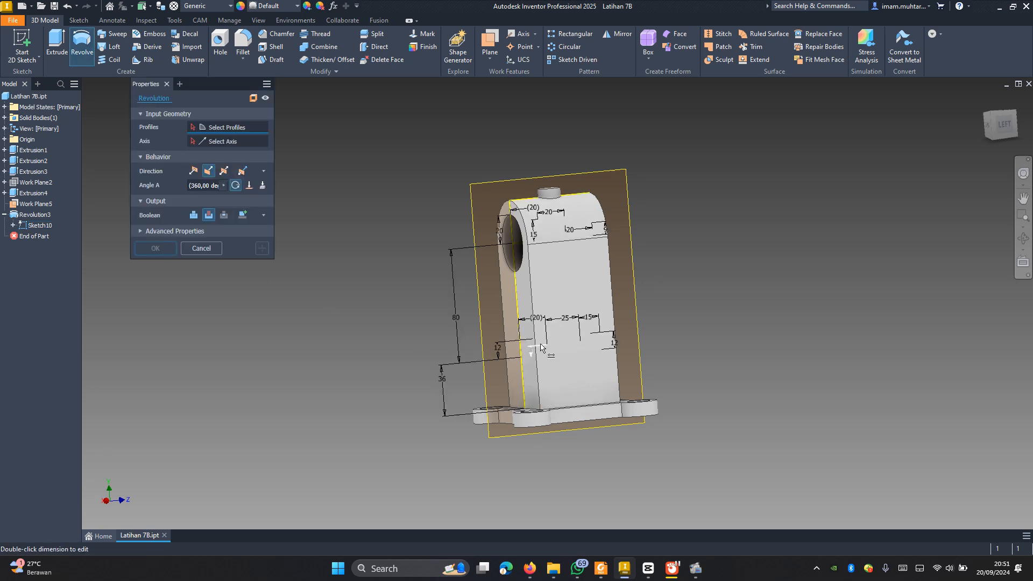
click(559, 347)
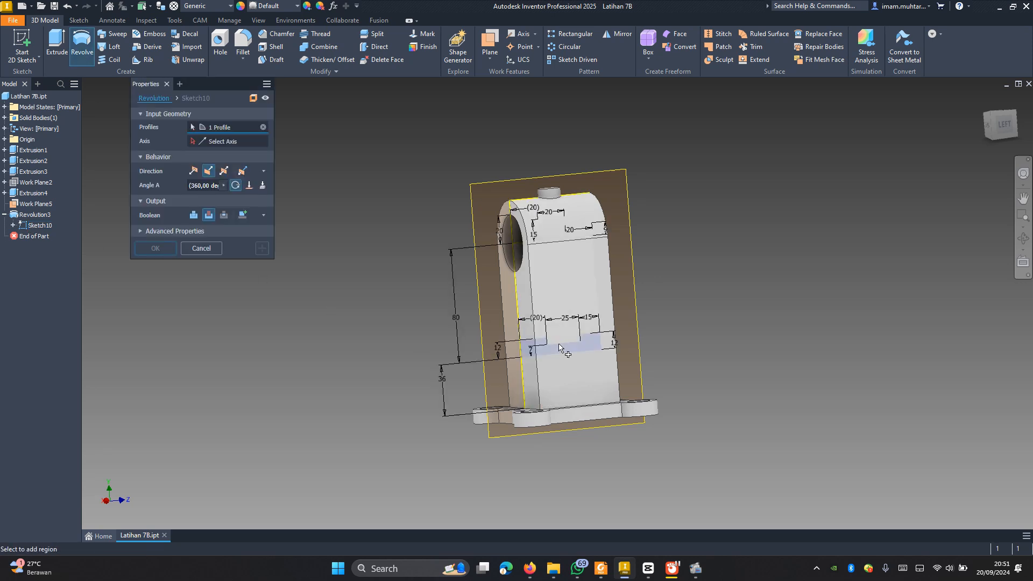
click(526, 354)
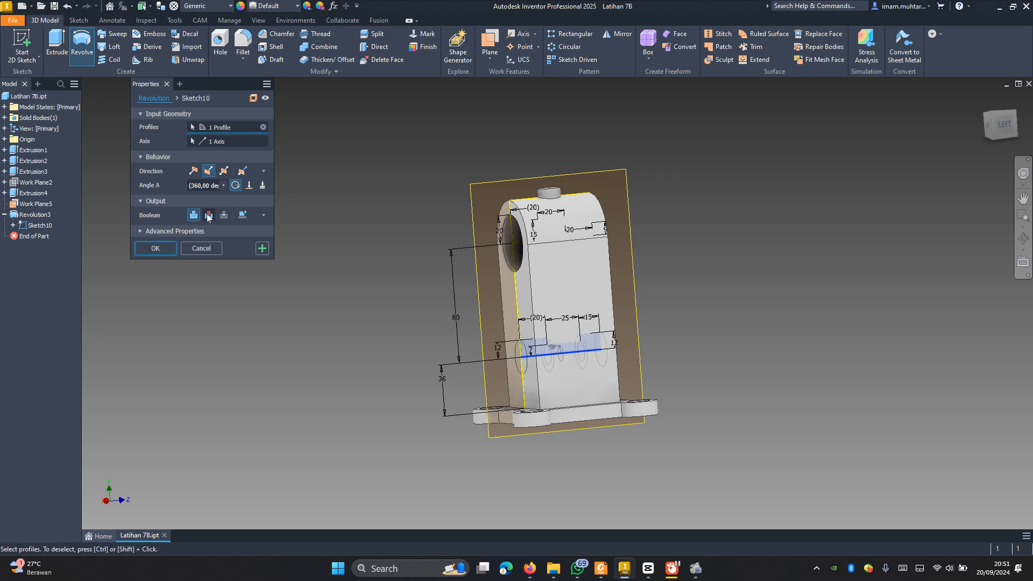
click(159, 251)
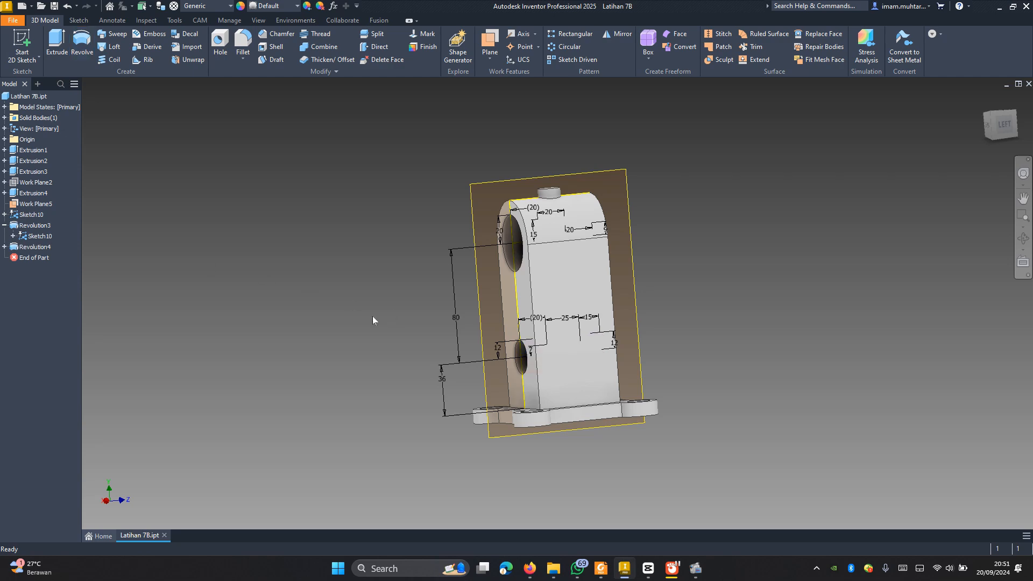
Step: Hide the midplane used for the bore profiles and their shared sketch
mouse_move(388, 335)
shift+middle_down()
mouse_move(447, 344)
mouse_move(436, 304)
mouse_move(412, 330)
shift+middle_up()
click(23, 204)
right_click(24, 205)
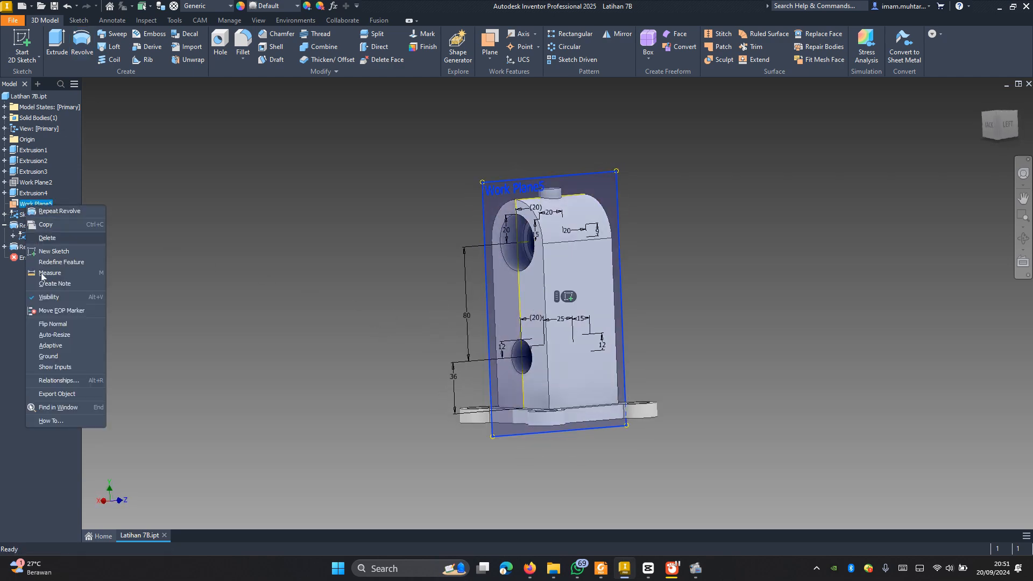
click(51, 299)
click(40, 236)
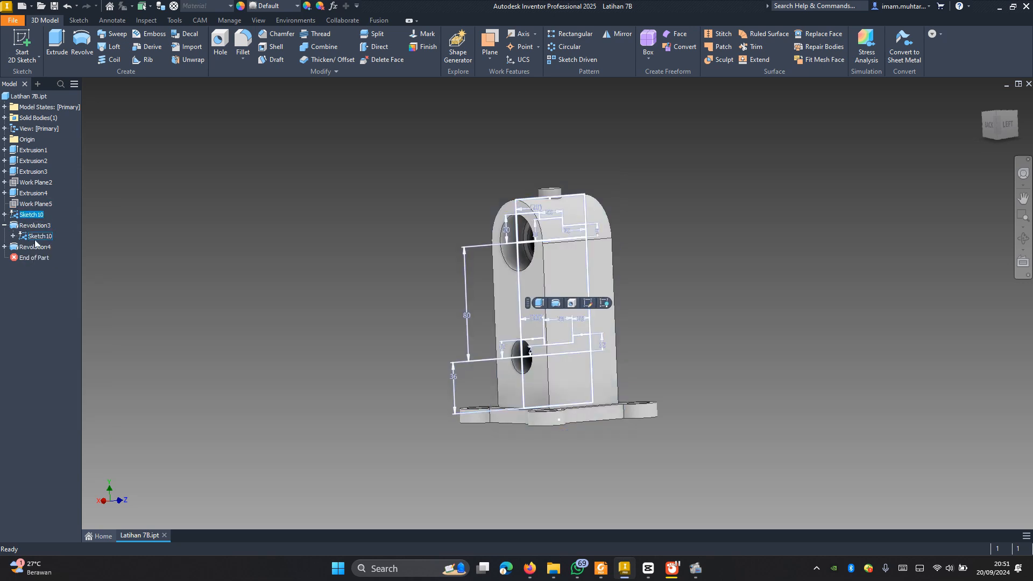
right_click(39, 240)
click(62, 371)
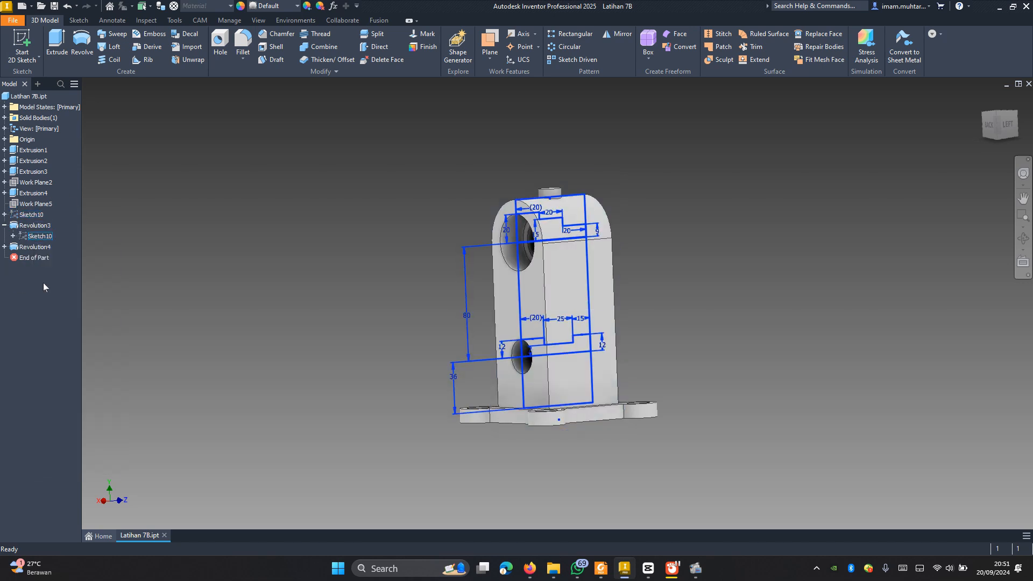
shift+middle_drag(390, 340, 357, 351)
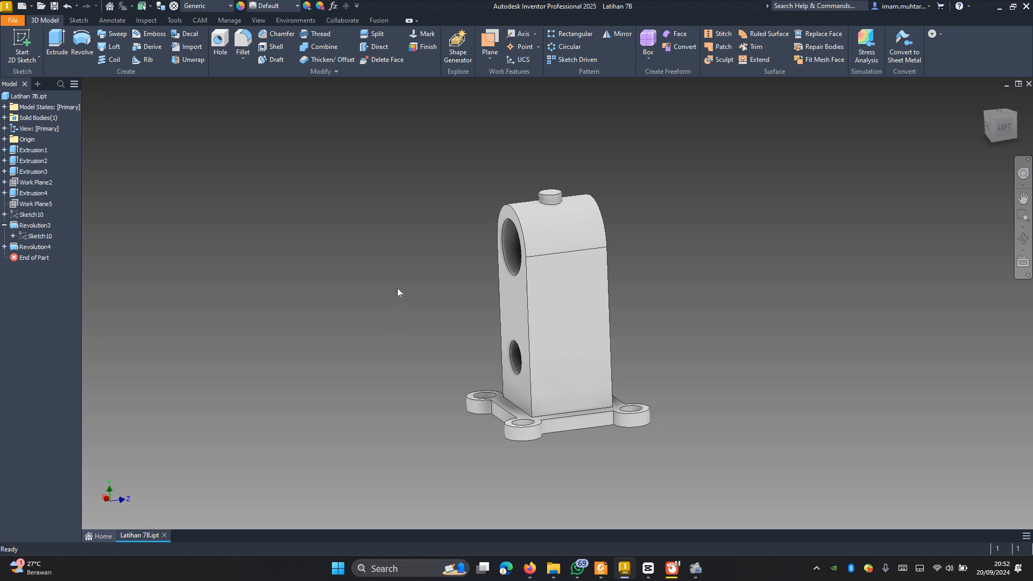
Step: Create a work plane midway between the upright's two opposite faces that the bores pass through
click(493, 60)
click(529, 160)
click(512, 329)
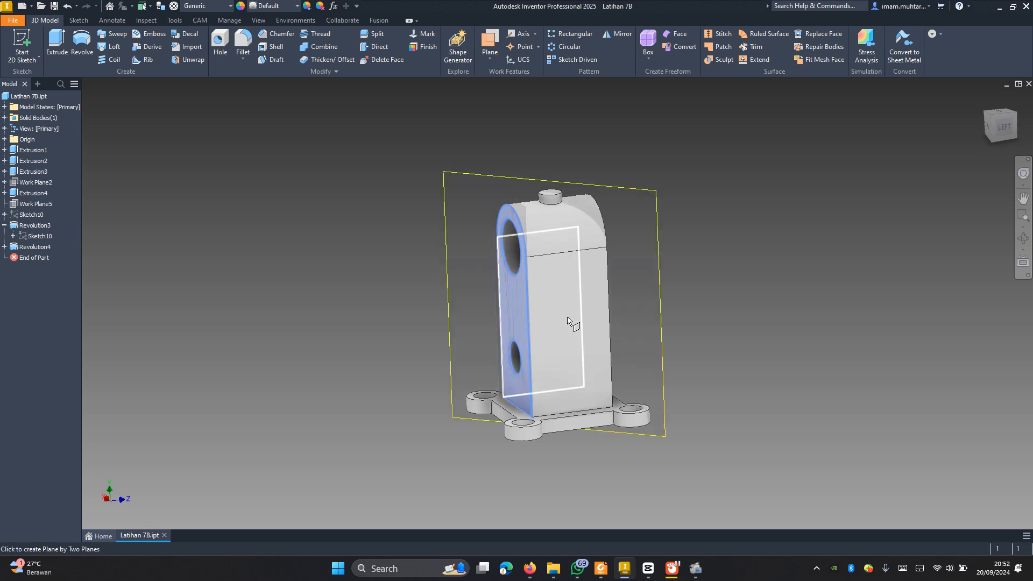
shift+middle_drag(702, 336, 602, 304)
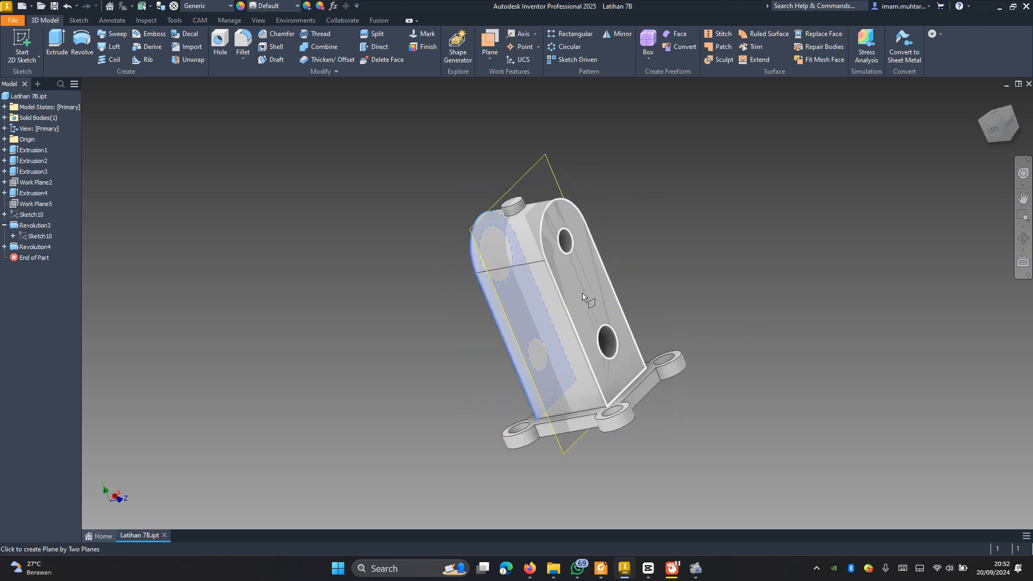
click(582, 294)
Step: Start a sketch on the new midplane and project the lower bore's larger circle and the upright's right vertical edge
shift+middle_drag(494, 360, 608, 364)
click(620, 357)
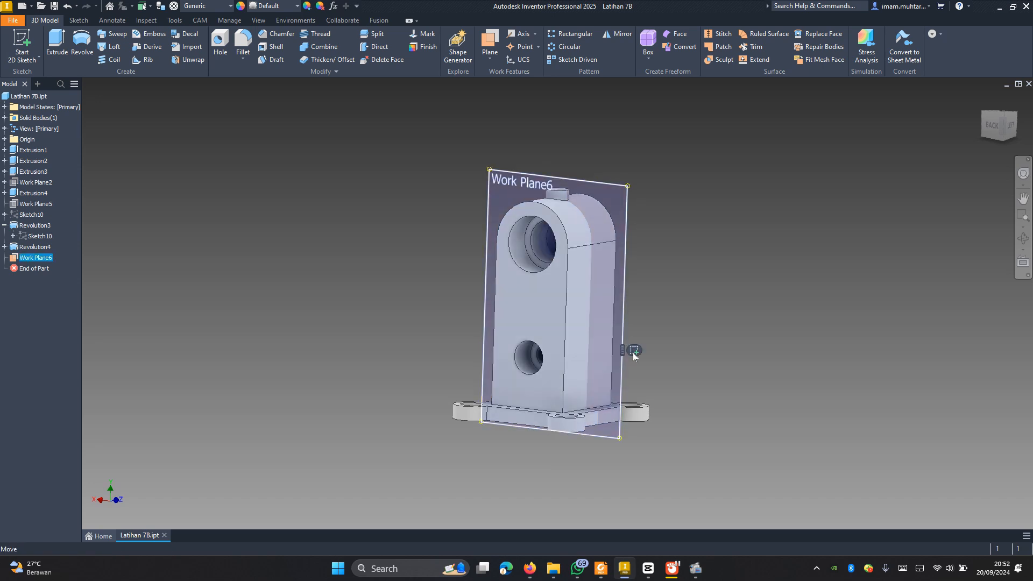
click(636, 348)
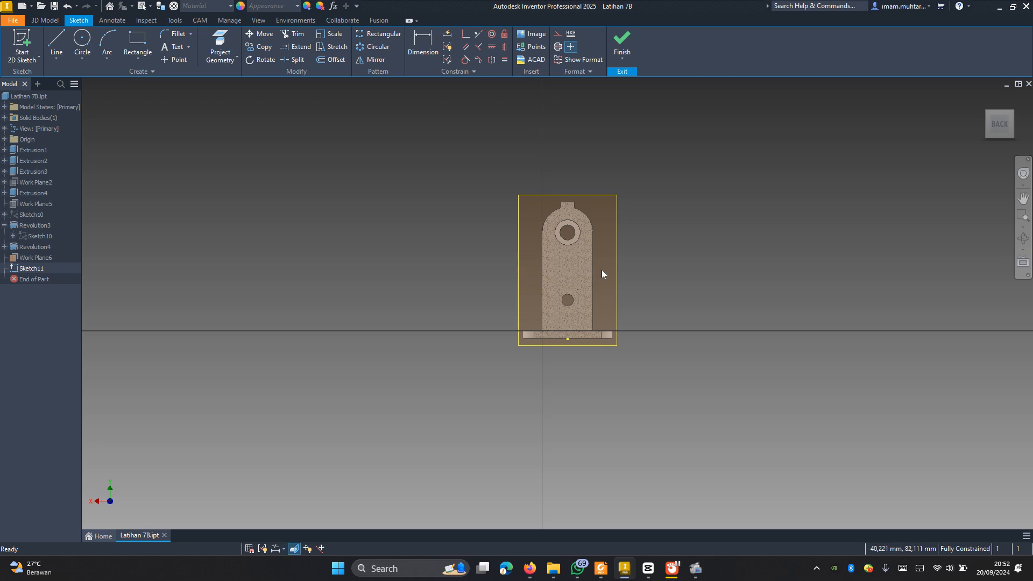
scroll(602, 270, up, 5)
scroll(600, 276, down, 2)
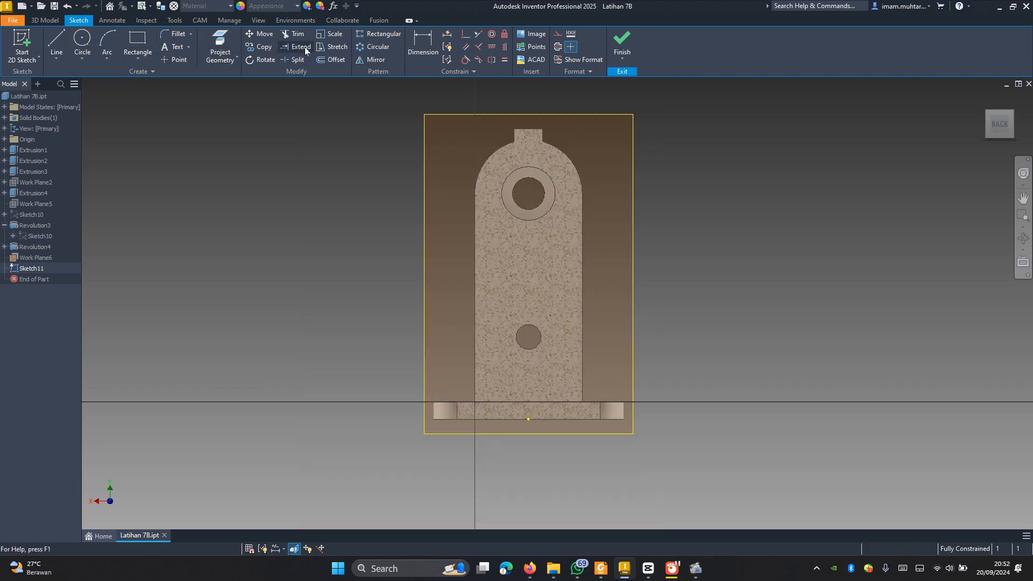
click(225, 40)
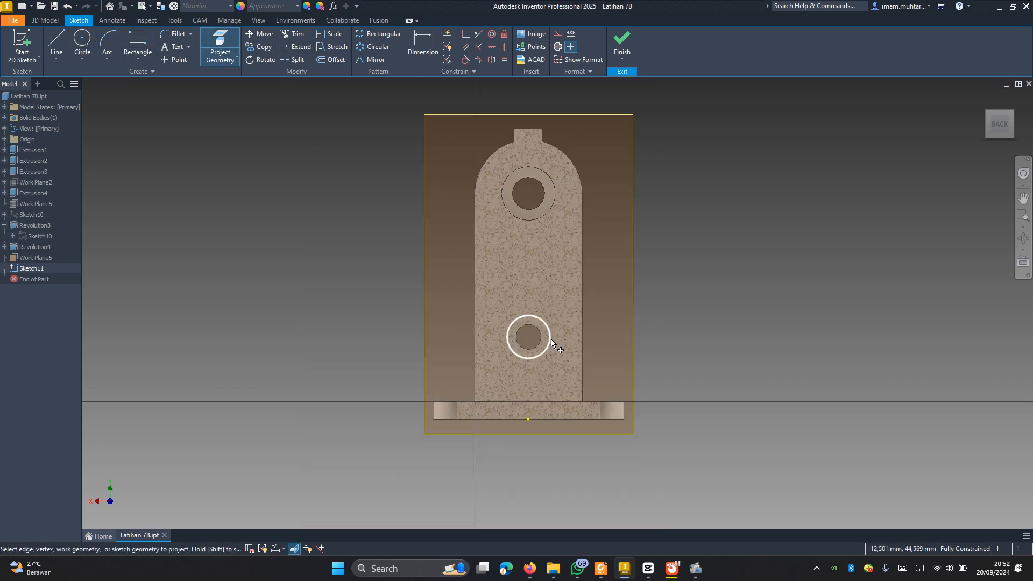
click(550, 340)
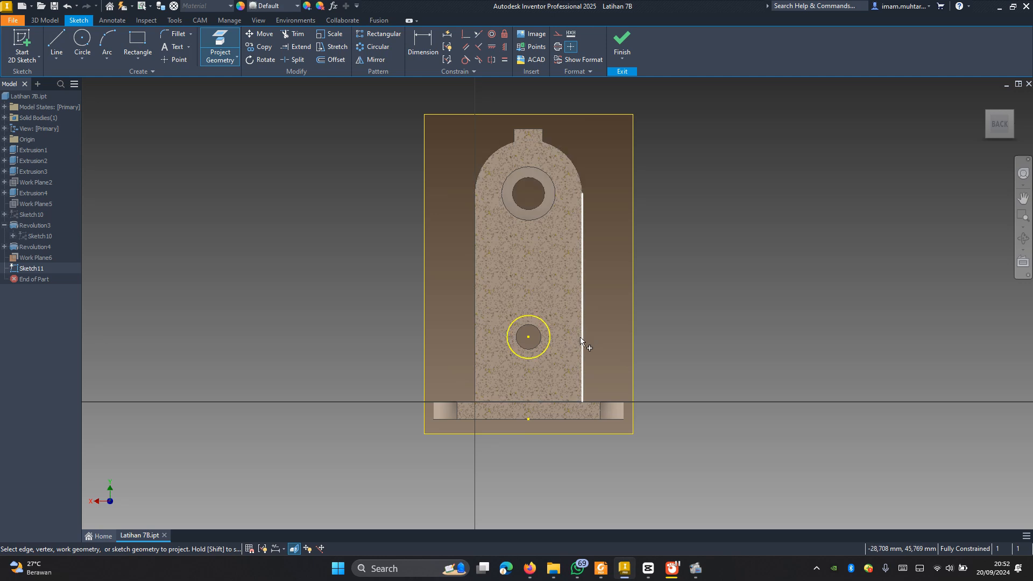
click(581, 338)
scroll(638, 390, down, 3)
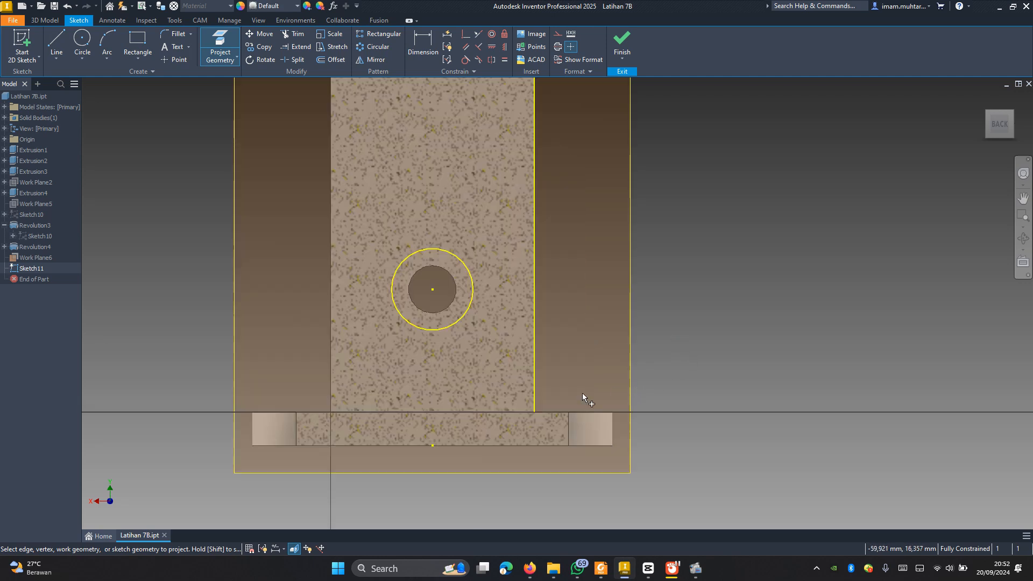
key(Escape)
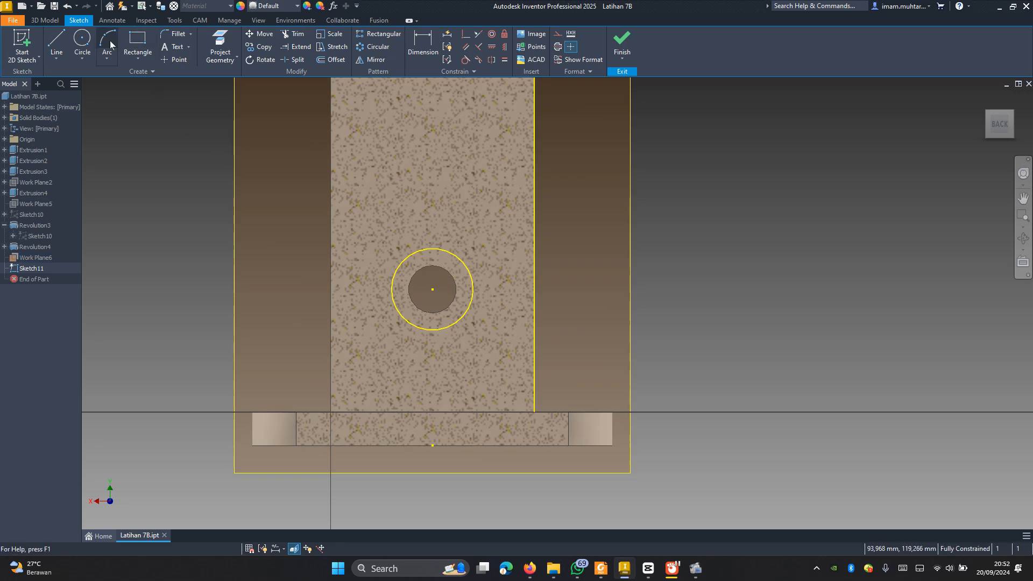
Step: Sketch a 30 by 36 mm rectangle from the lower bore's centre to the bottom end of the projected edge
click(138, 40)
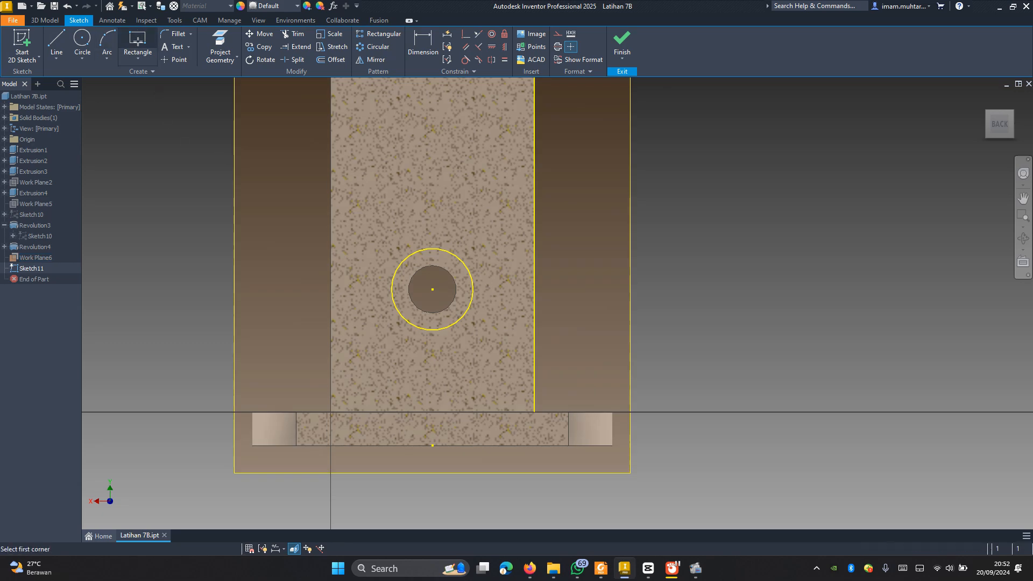
click(432, 289)
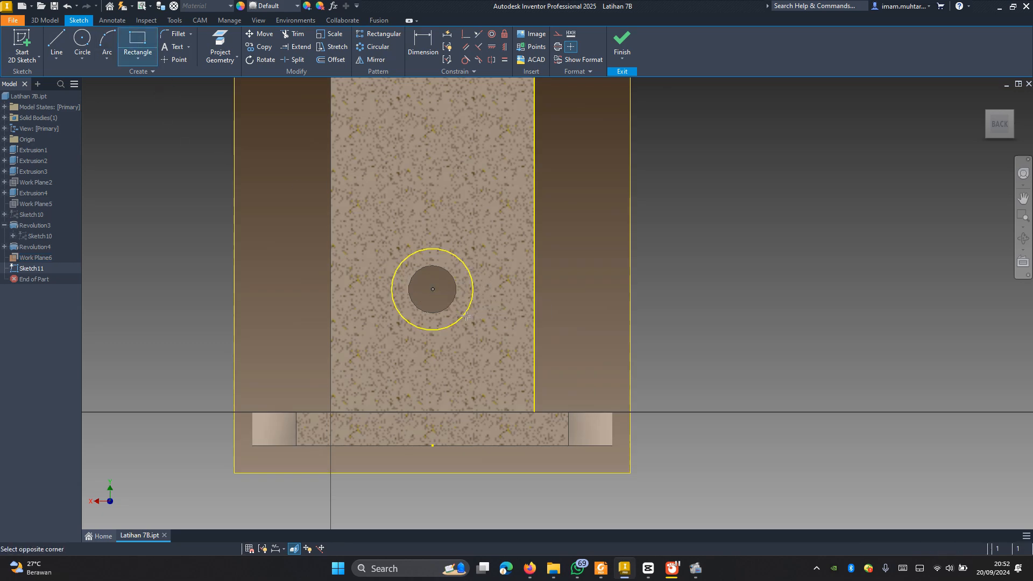
click(534, 412)
key(Escape)
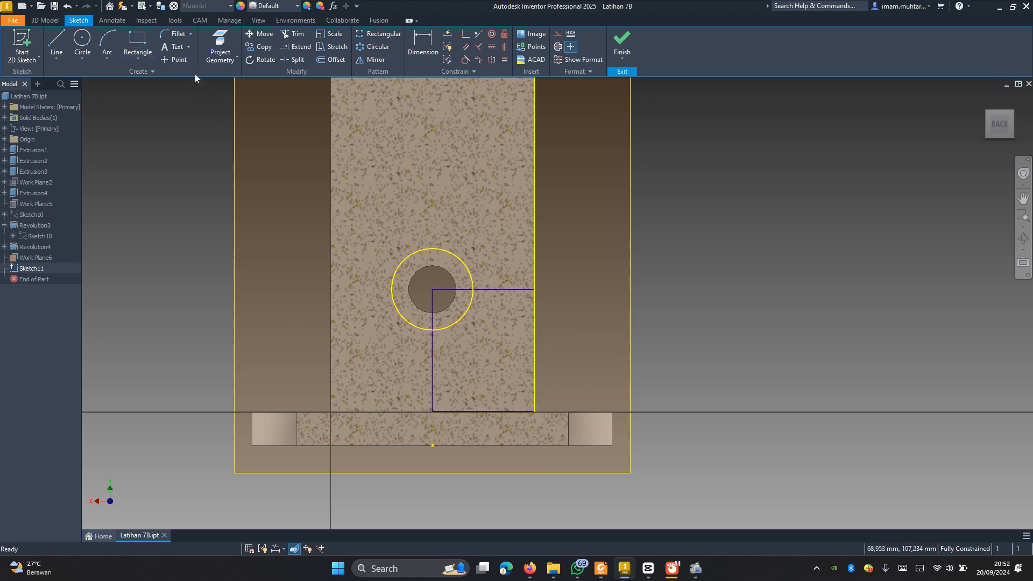
Step: Sketch a 38 mm diameter circle centred on the lower bore
click(82, 39)
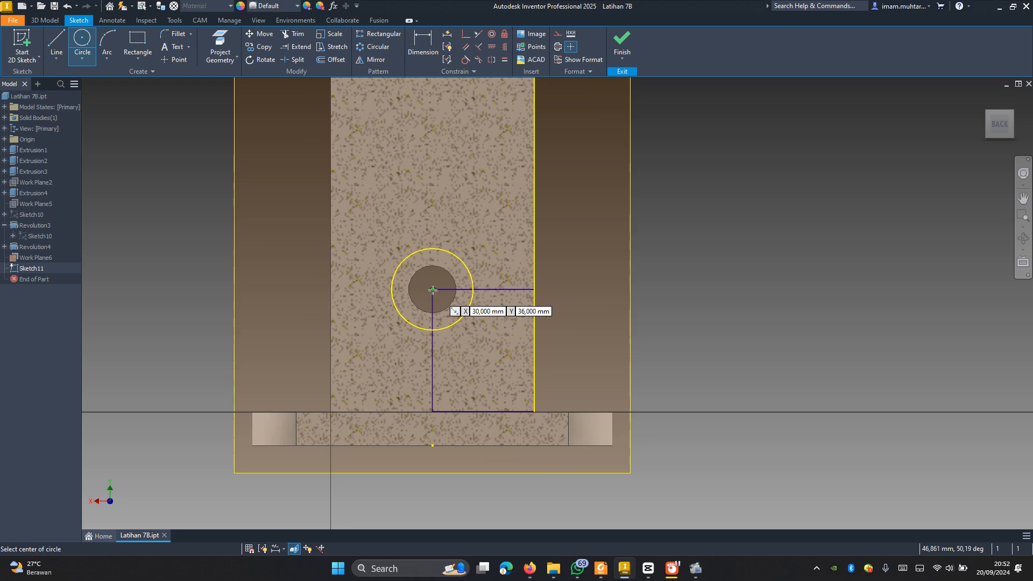
click(432, 290)
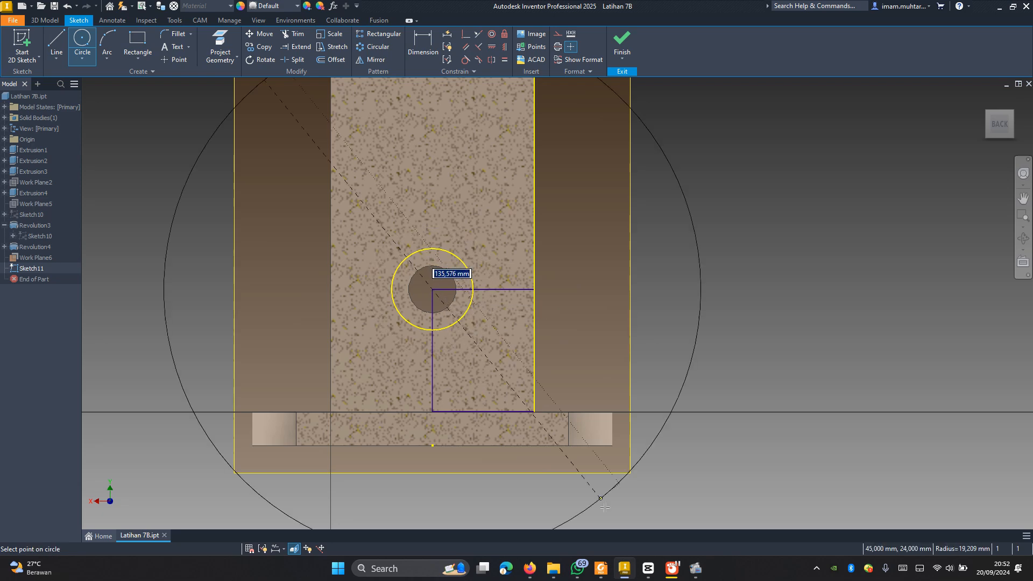
click(600, 568)
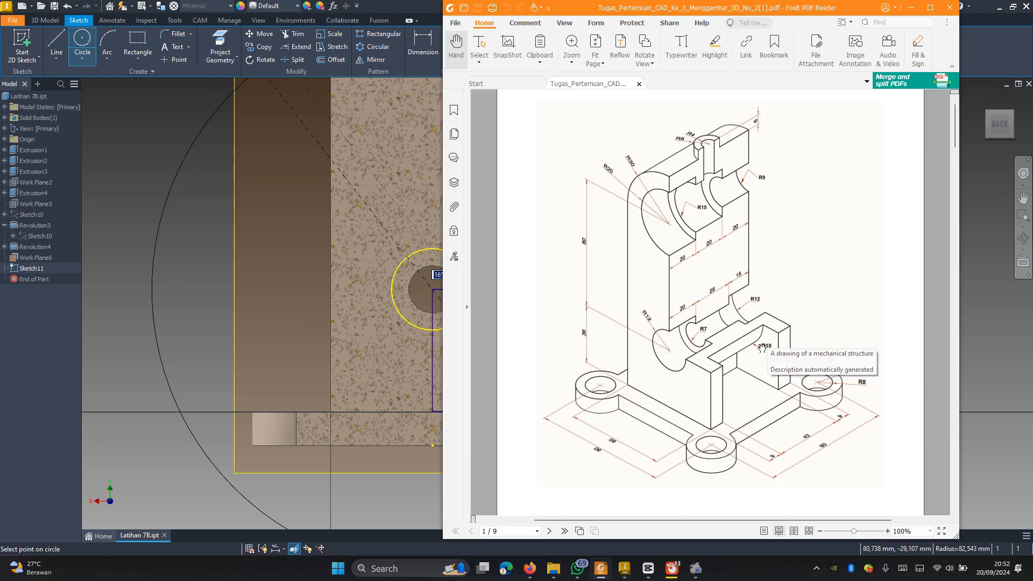
click(601, 568)
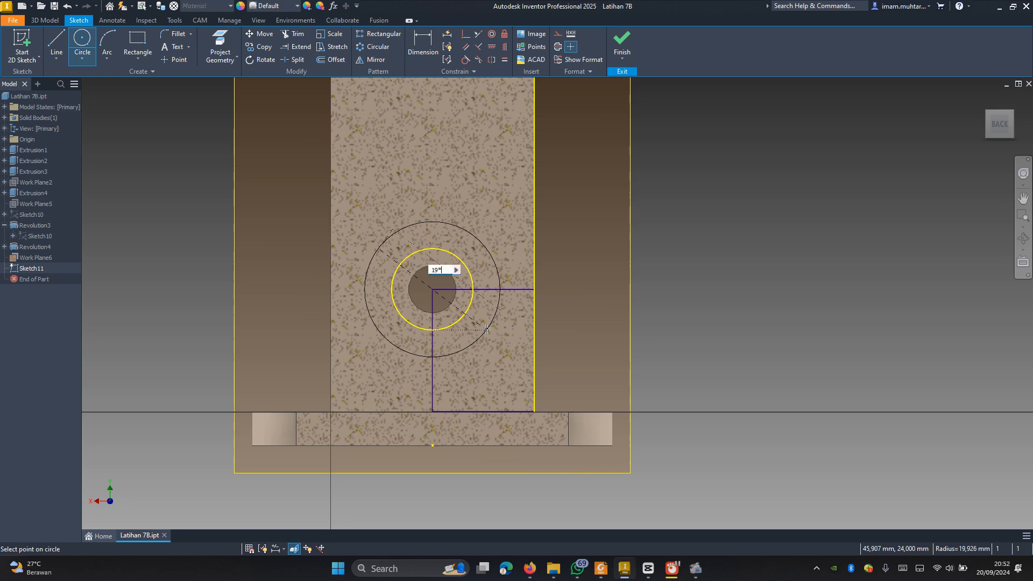
key(Return)
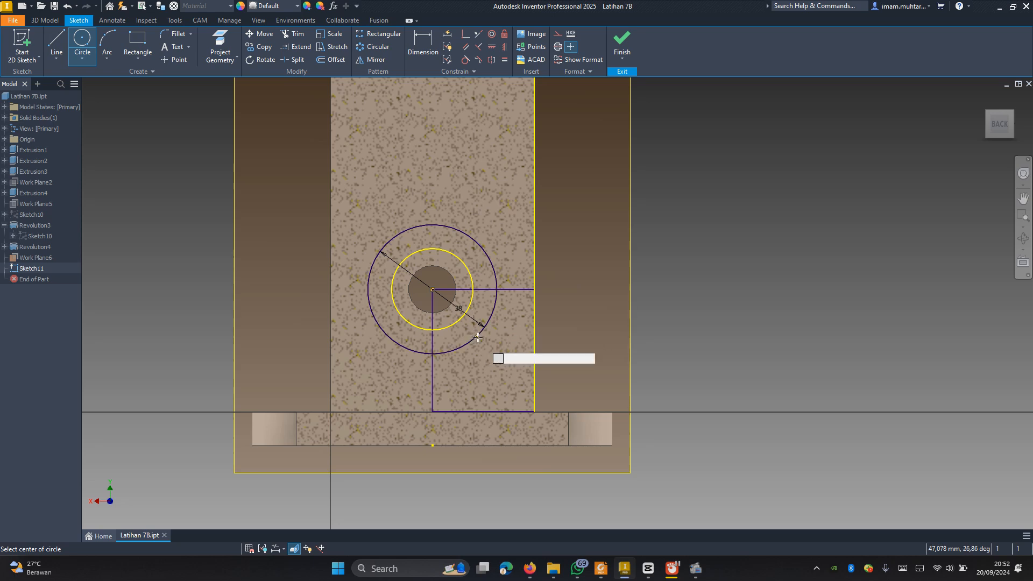
key(Escape)
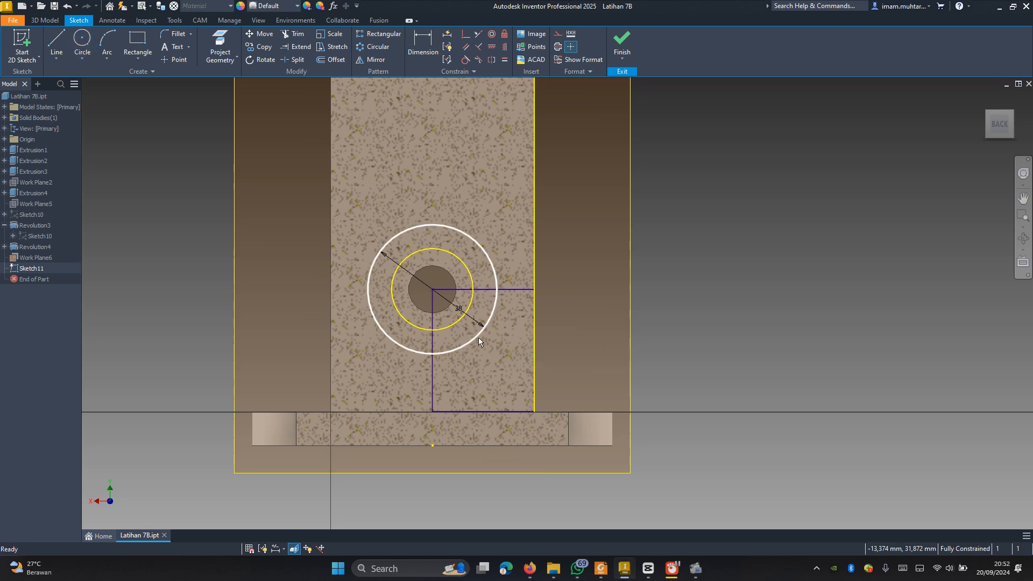
Step: Trim the rectangle's lines inside the 38 mm circle and the circle's outer portion, leaving the concave-arc corner profile
key(x)
click(485, 289)
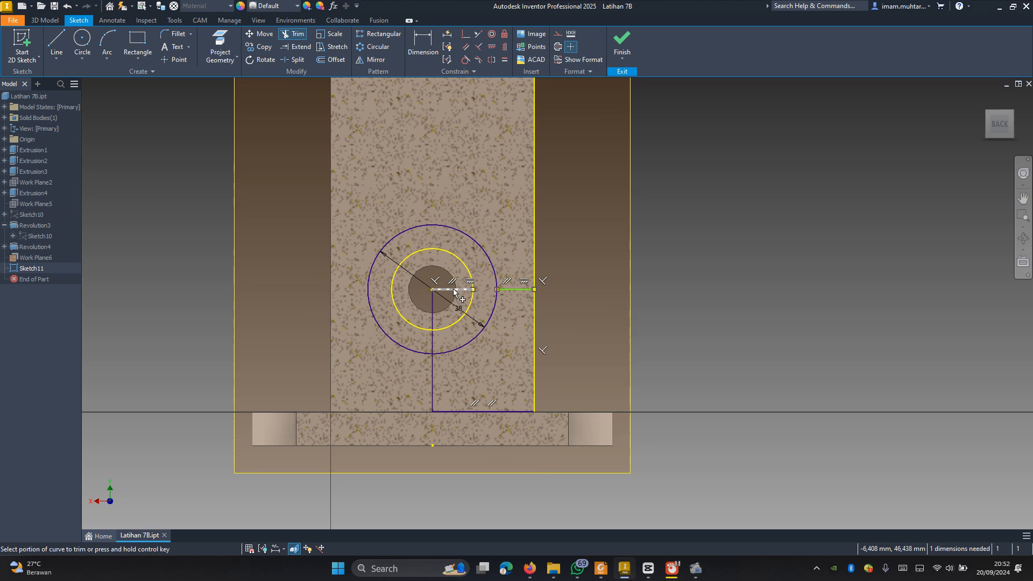
click(454, 291)
click(440, 320)
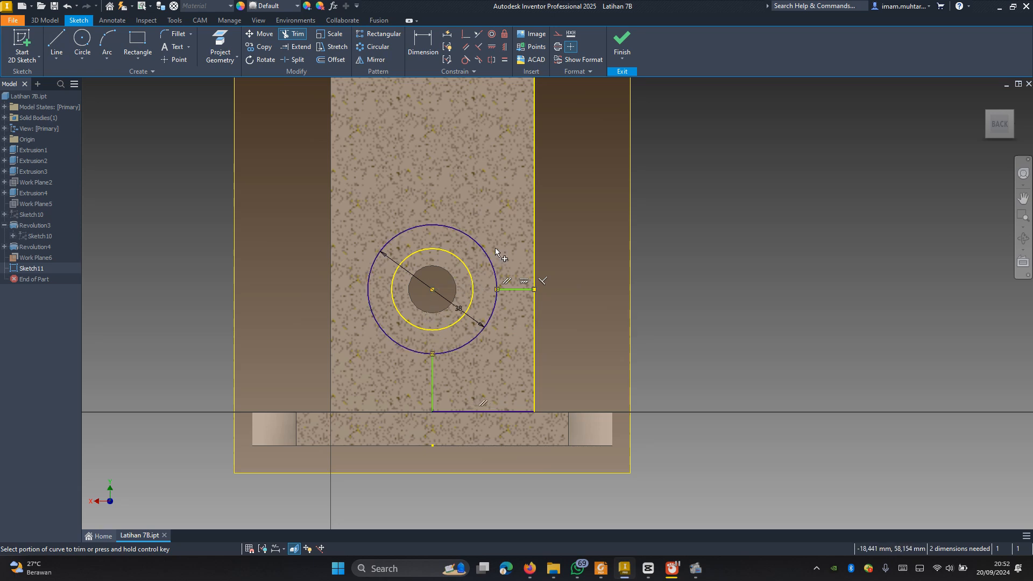
click(486, 257)
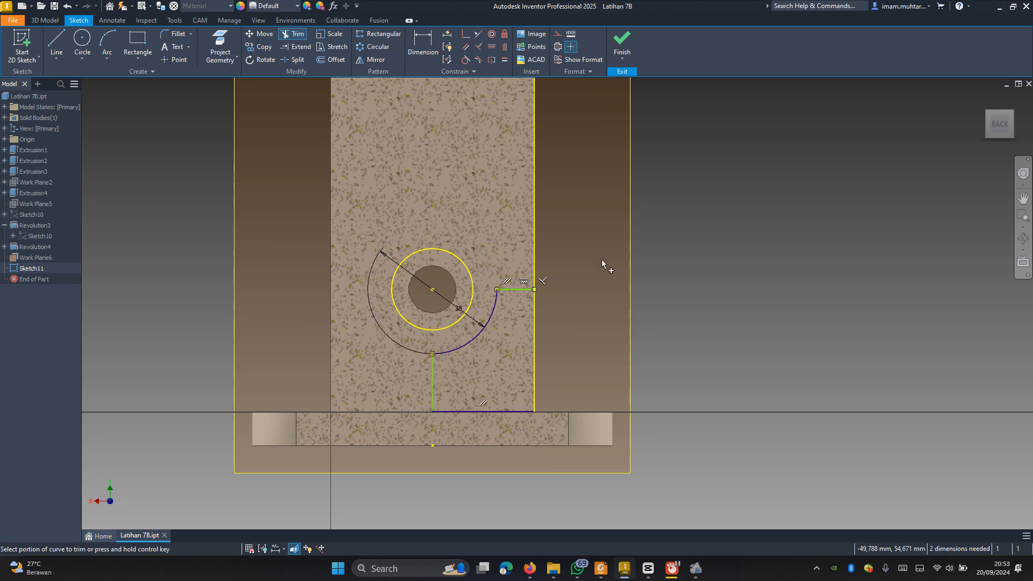
Step: Extrude the trimmed corner profile as a cut, symmetric about the midplane, with the 42 mm distance from the reference drawing
key(F6)
key(e)
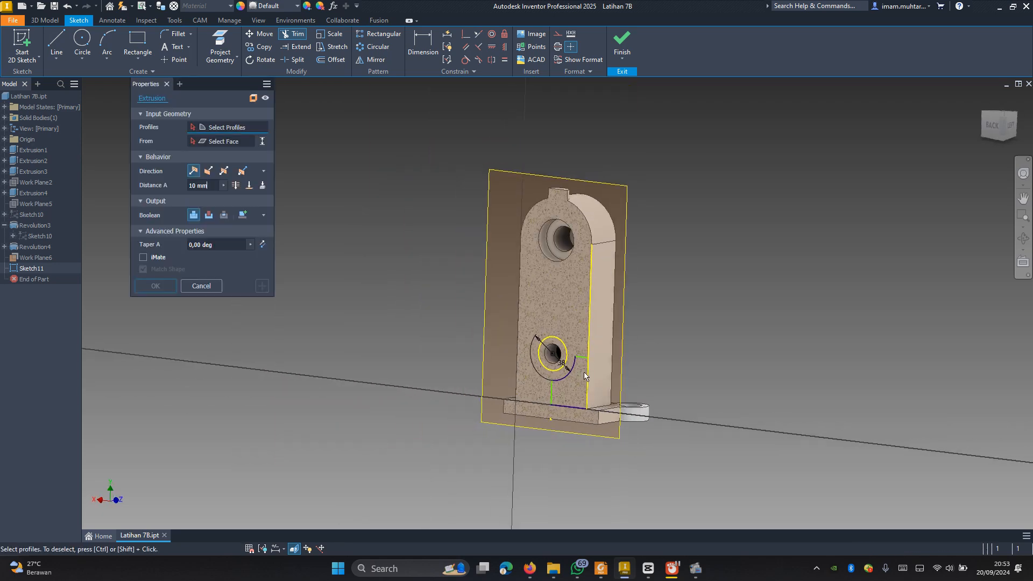
click(581, 387)
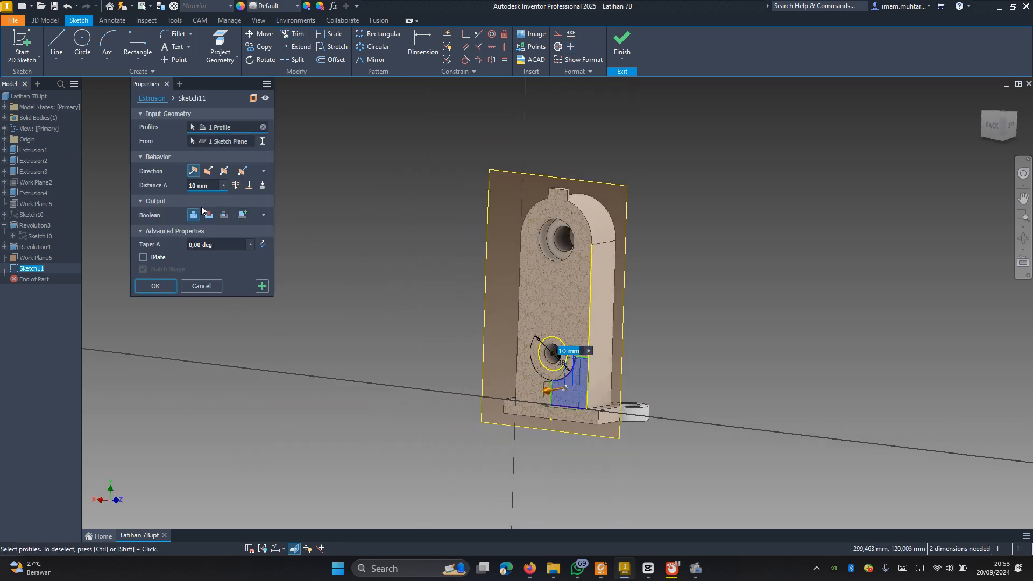
click(225, 172)
click(210, 186)
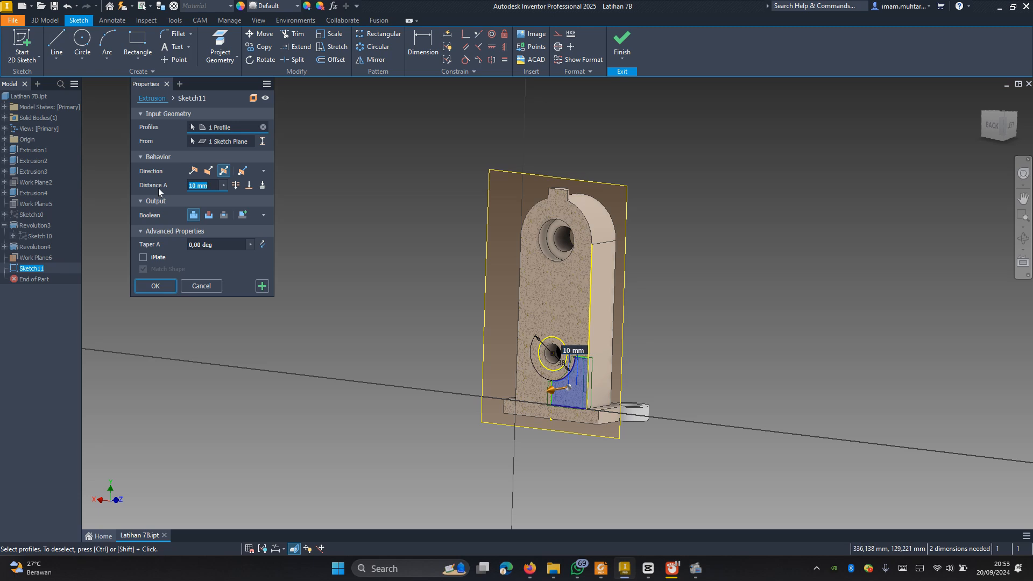
click(599, 569)
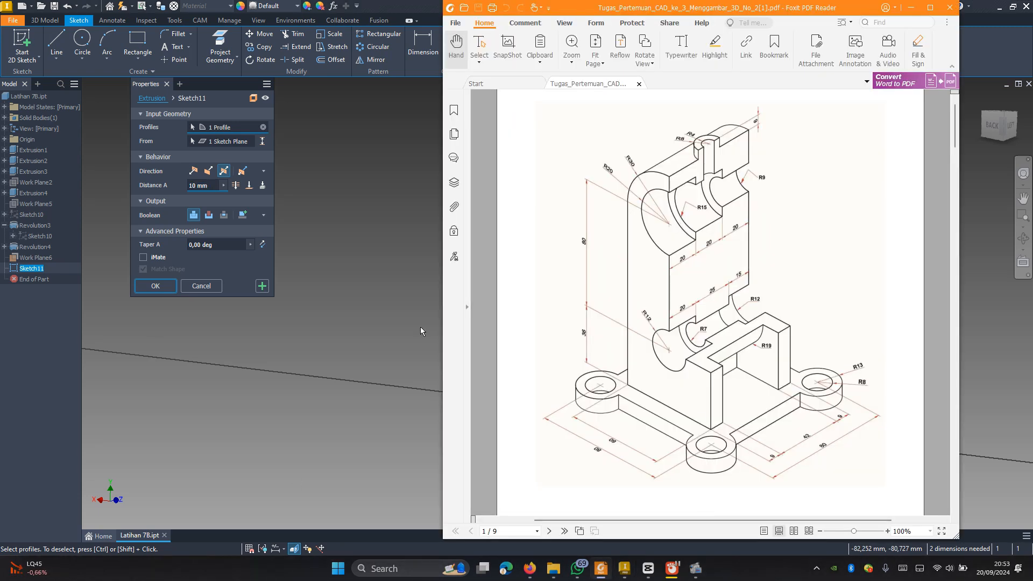
click(218, 189)
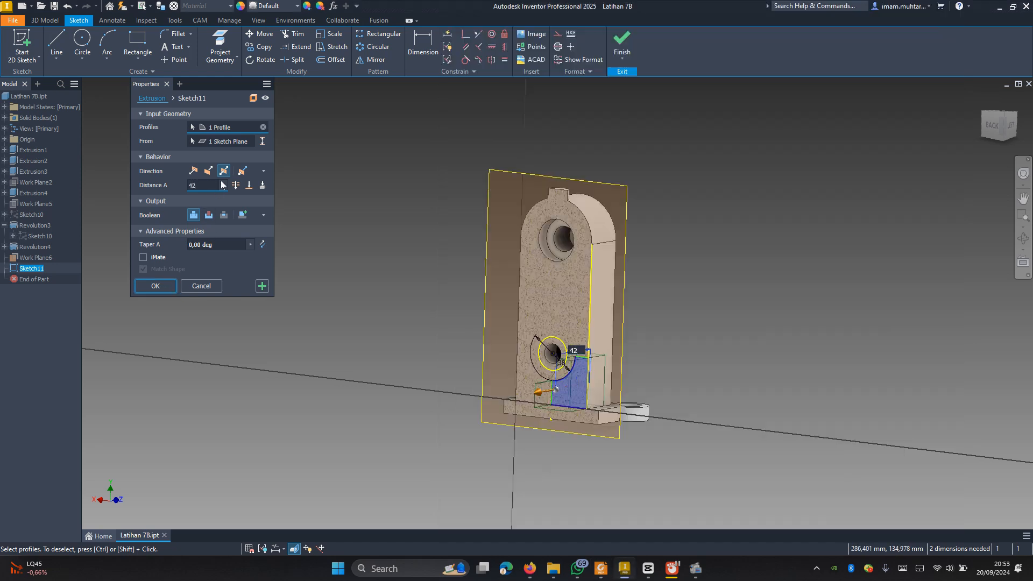
click(210, 215)
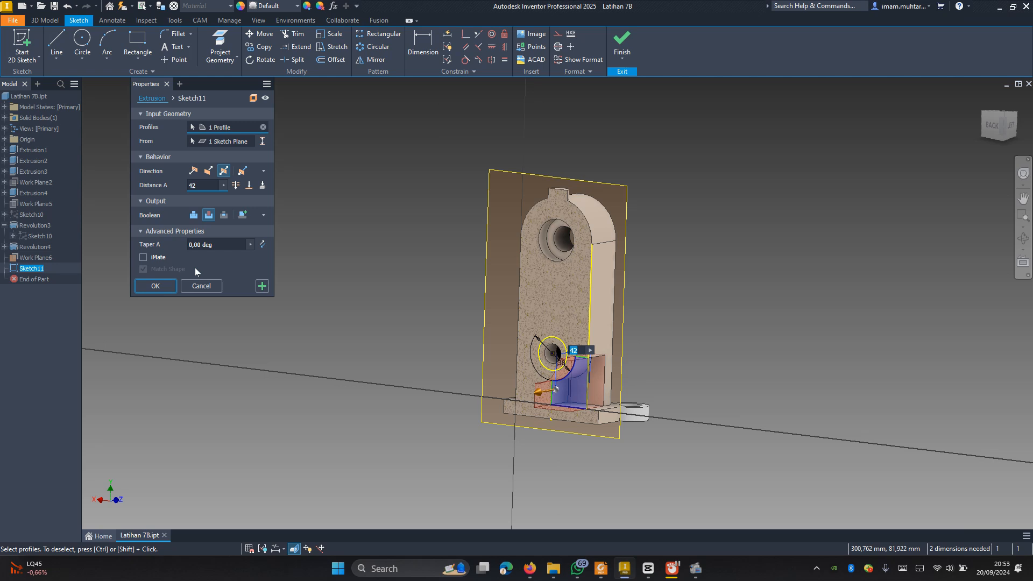
click(169, 286)
Step: Hide the midplane used for the corner cut
shift+middle_drag(482, 398, 571, 389)
scroll(592, 186, down, 3)
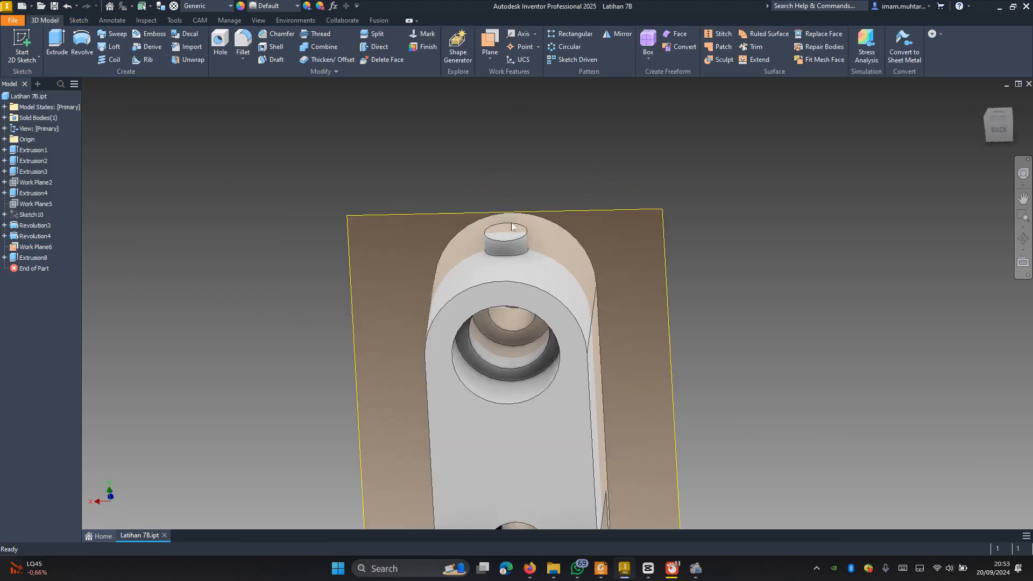
right_click(28, 247)
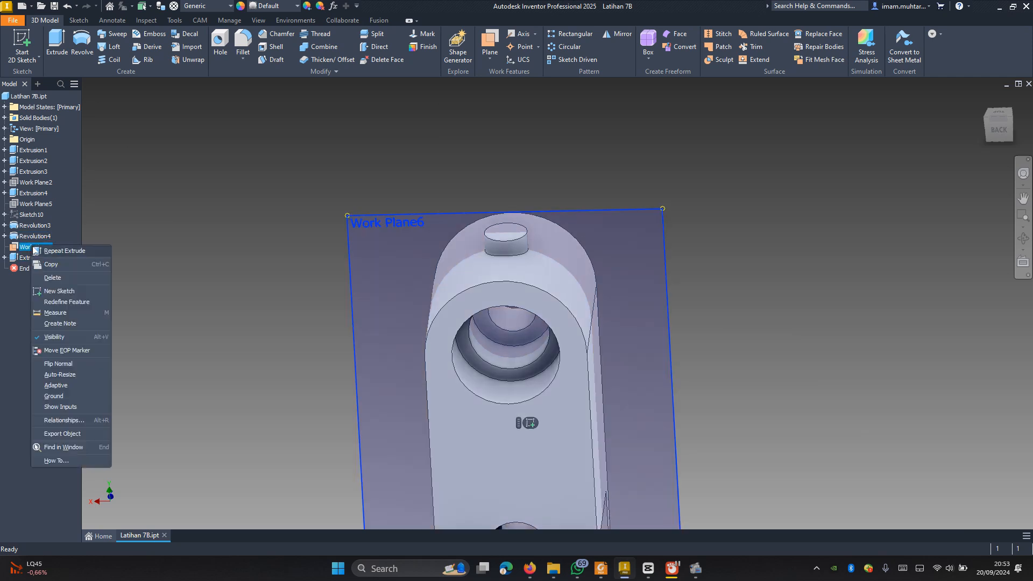
click(72, 335)
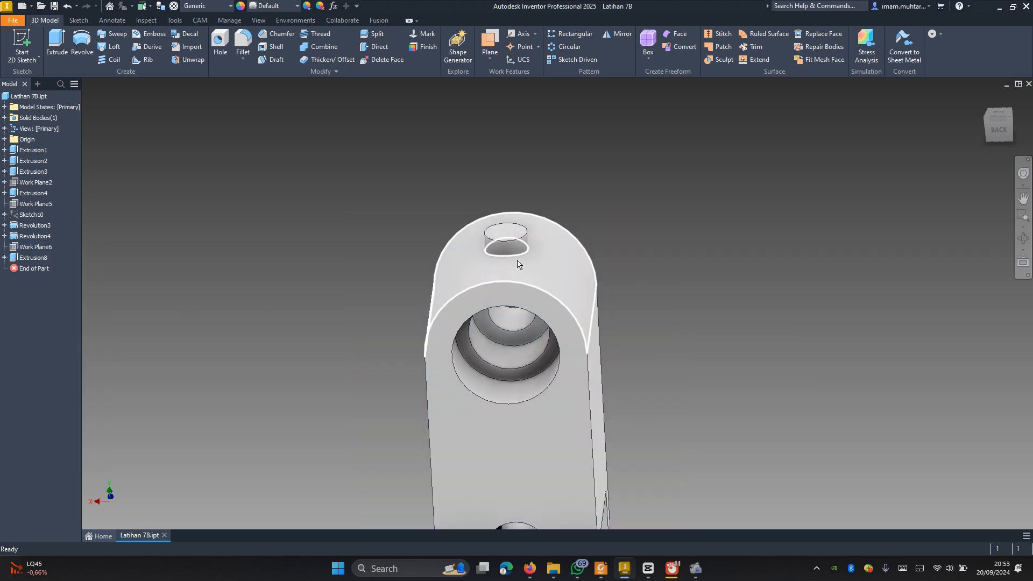
Step: Start a sketch on the small boss's top face, project its circular edge and draw a concentric 8 mm diameter circle
click(509, 232)
click(588, 227)
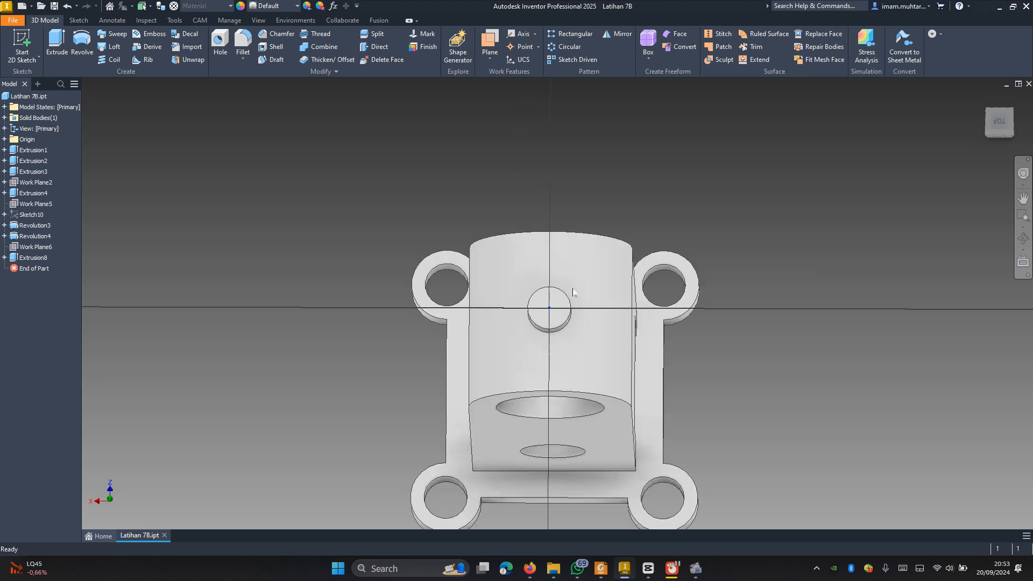
click(220, 40)
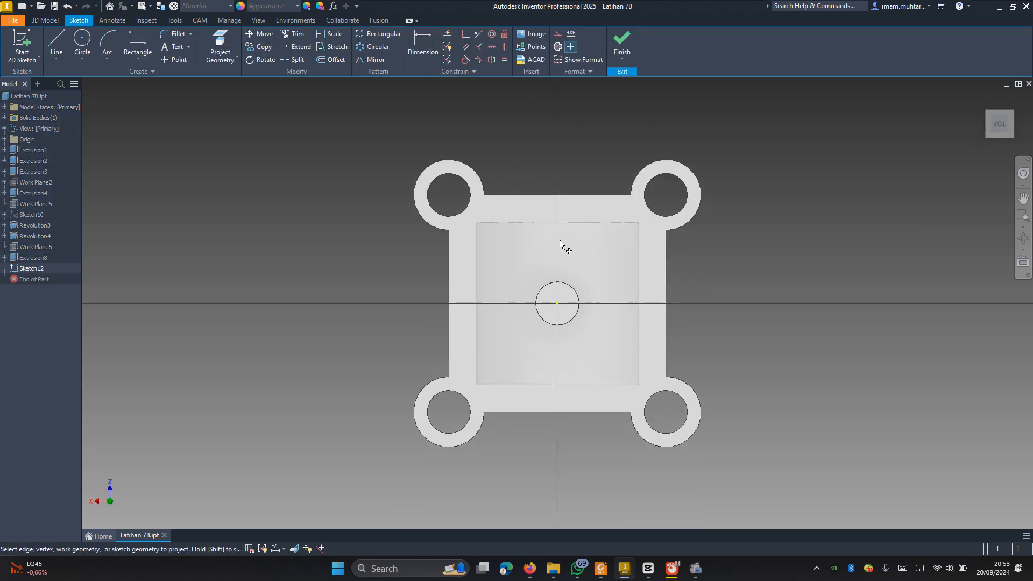
click(566, 284)
click(82, 42)
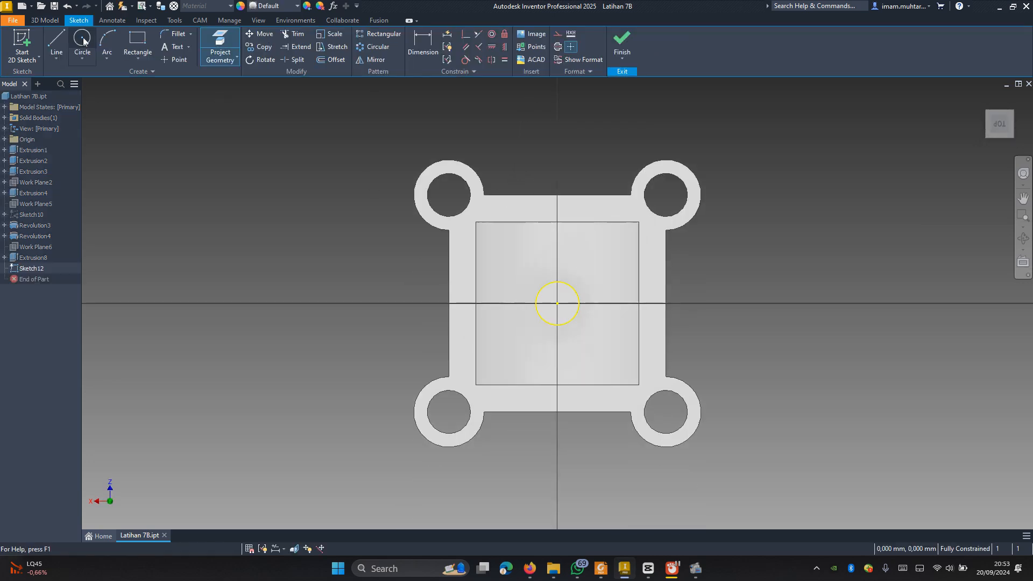
click(557, 303)
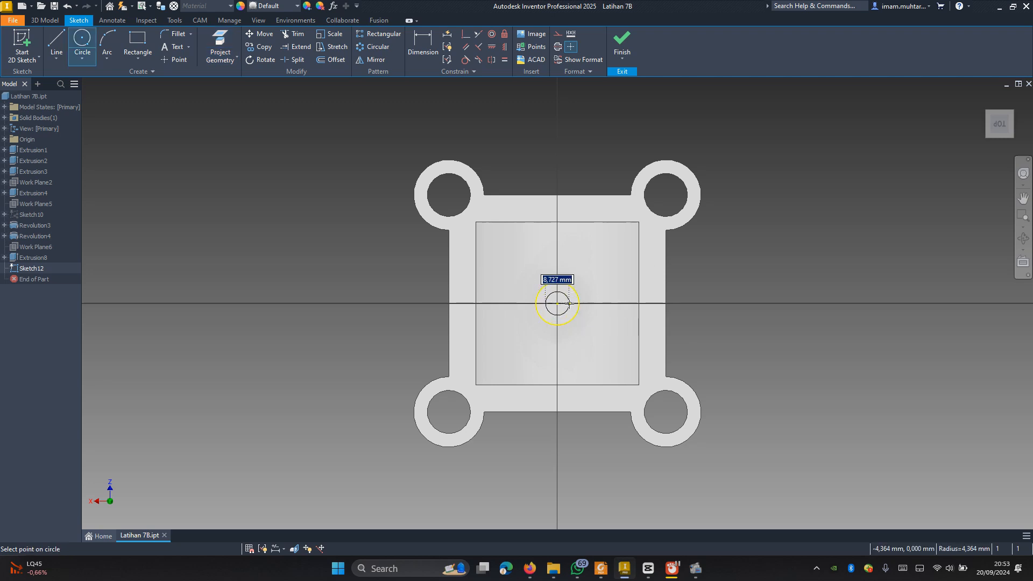
text(8)
key(Return)
Step: Extrude the 8 mm circle downward as a cut, ending at the inner face of the upper bore
shift+middle_drag(565, 304, 558, 282)
key(e)
scroll(511, 243, up, 5)
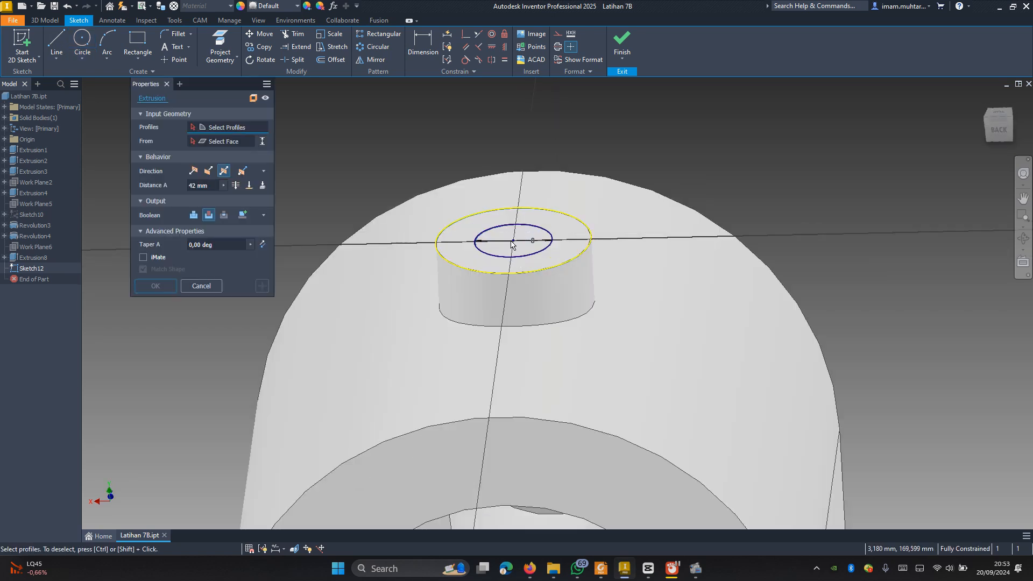
scroll(508, 241, down, 2)
click(509, 241)
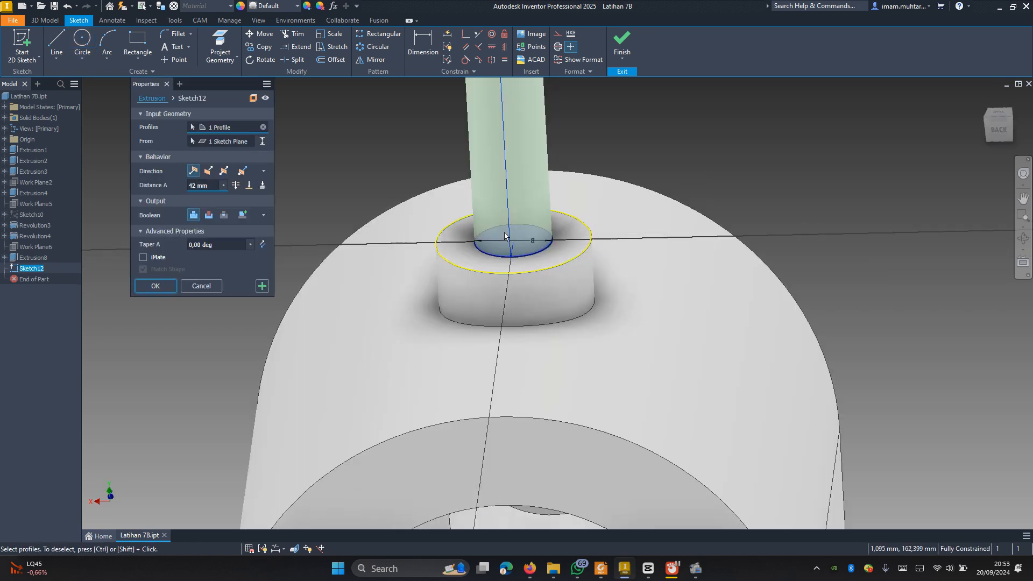
scroll(462, 239, down, 2)
click(208, 170)
click(208, 215)
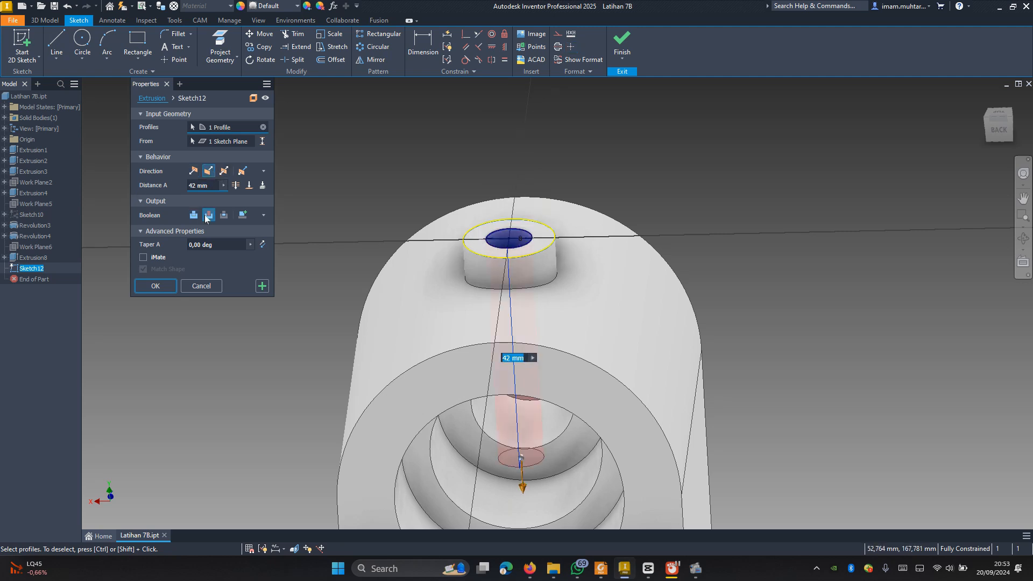
click(249, 185)
shift+middle_drag(511, 307, 525, 362)
click(520, 347)
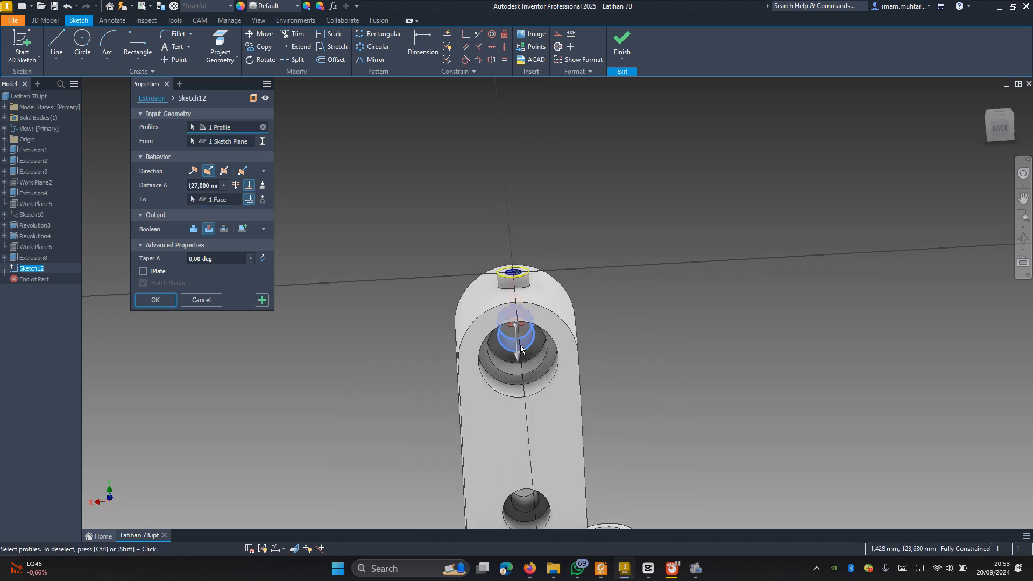
mouse_move(452, 397)
shift+middle_down()
mouse_move(470, 341)
mouse_move(532, 342)
mouse_move(592, 374)
mouse_move(525, 366)
mouse_move(478, 408)
mouse_move(451, 393)
shift+middle_up()
click(162, 299)
Step: Turn the visibility of the upright's midplane back on
scroll(523, 333, up, 5)
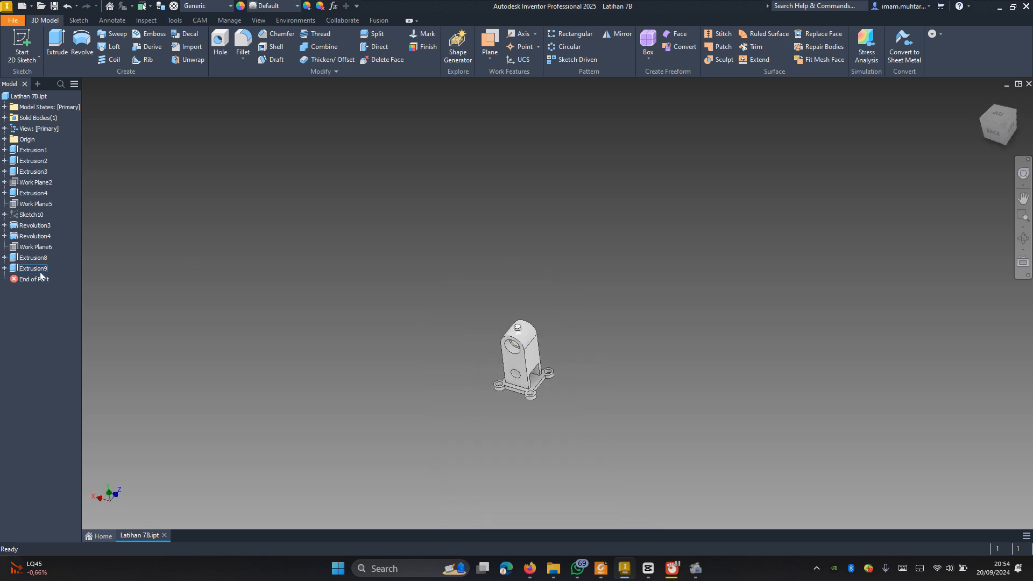
click(32, 248)
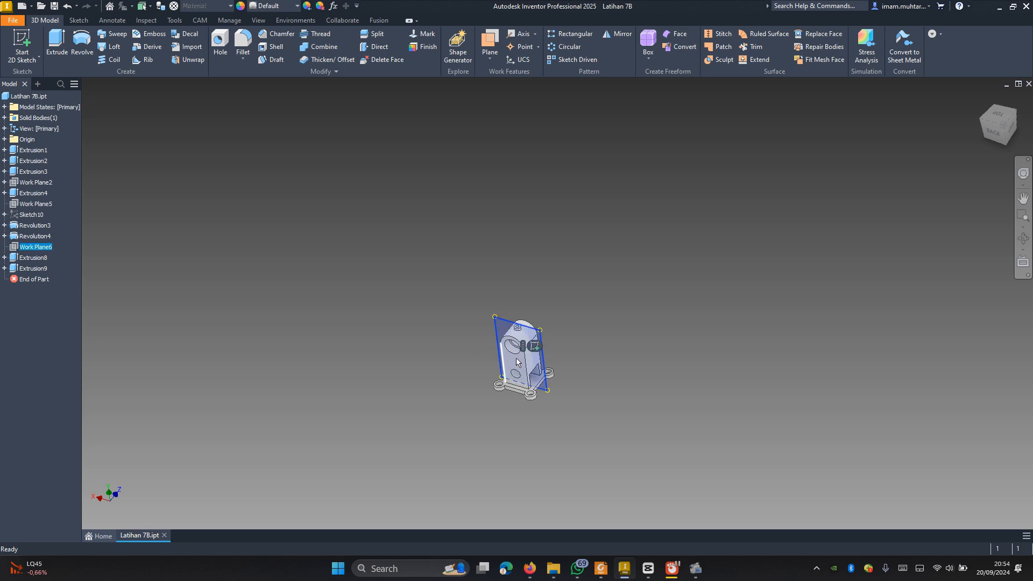
scroll(517, 362, up, 2)
scroll(506, 368, up, 2)
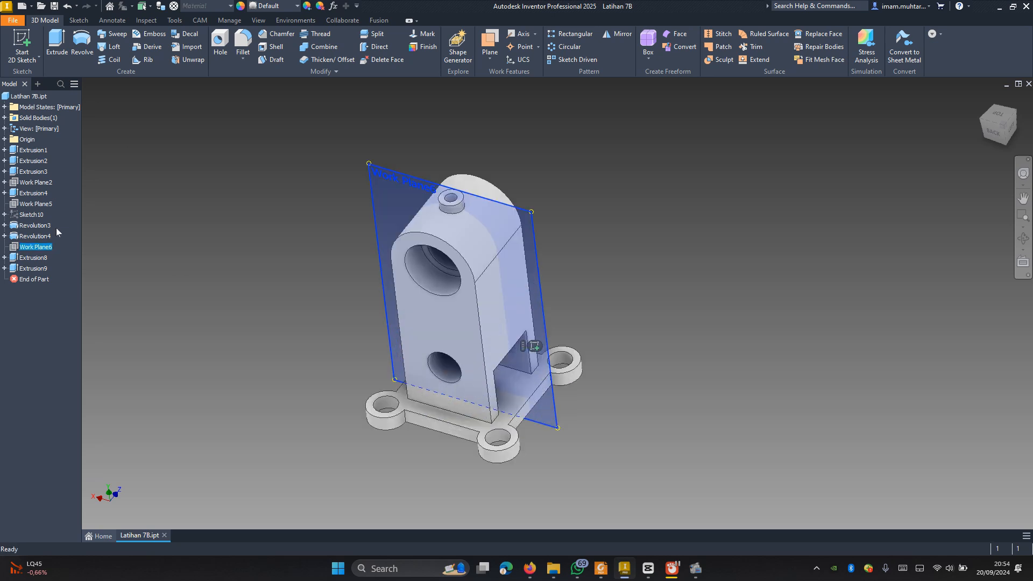
right_click(28, 248)
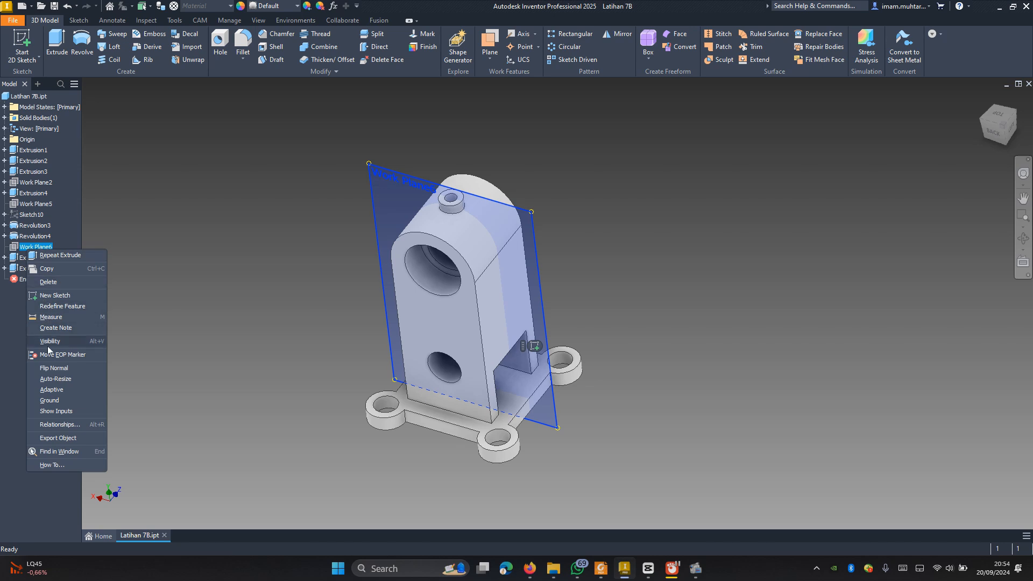
click(127, 350)
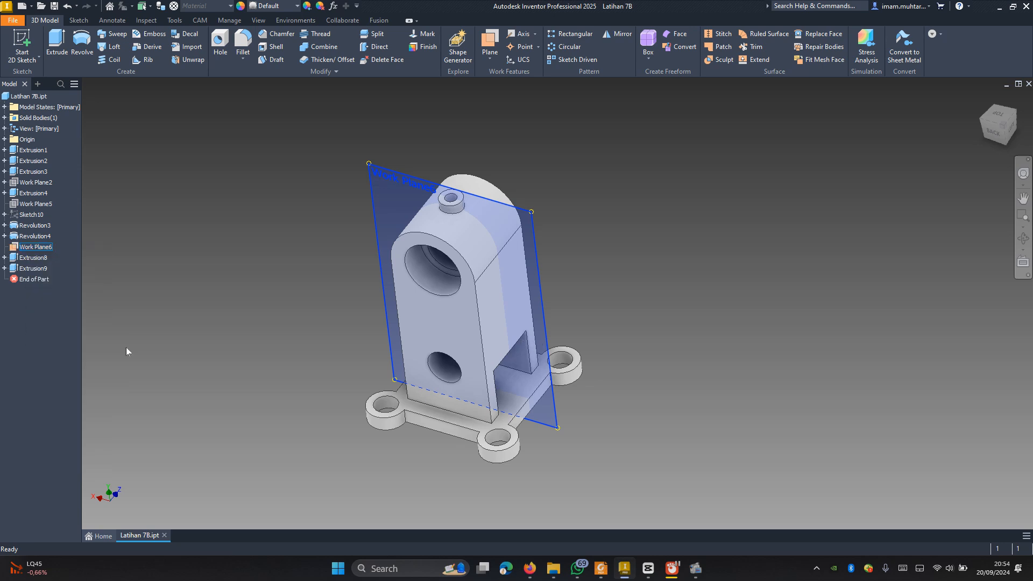
Step: Start a sketch on the midplane, slice the graphics, and project the boss hole's top edge and the corner cut's upper outer point
click(534, 238)
click(548, 230)
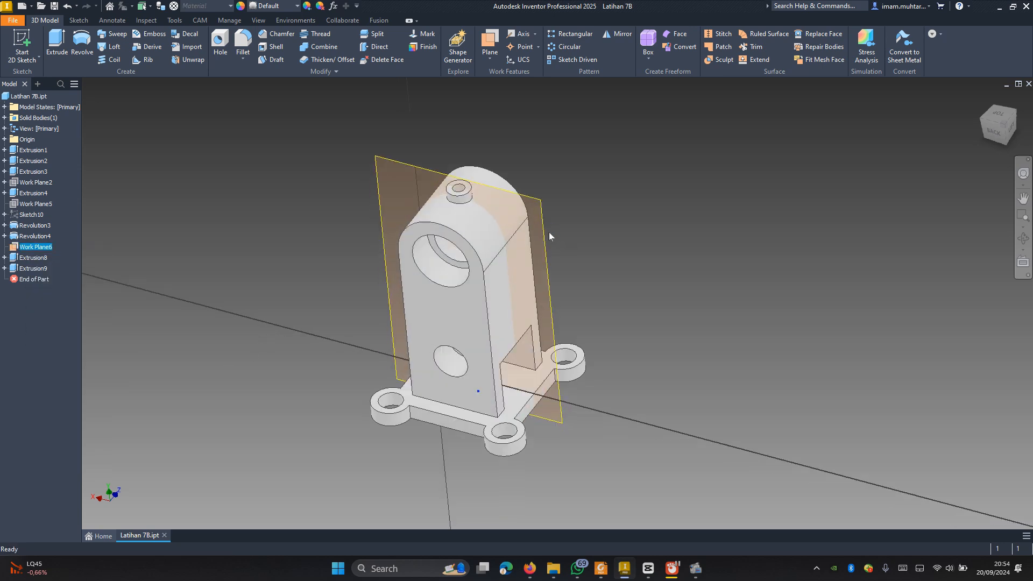
scroll(561, 249, up, 3)
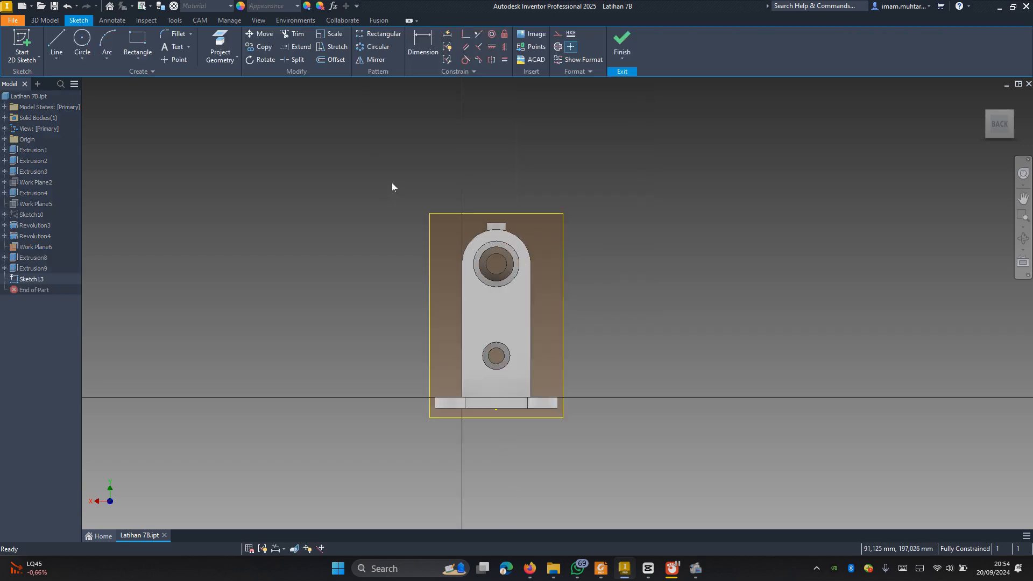
key(F7)
scroll(537, 273, up, 3)
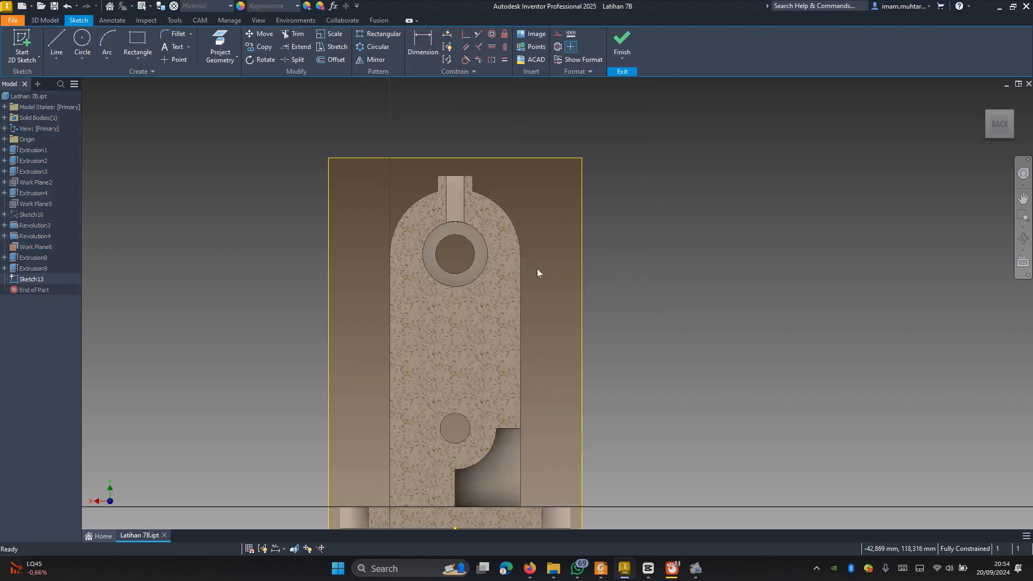
click(226, 42)
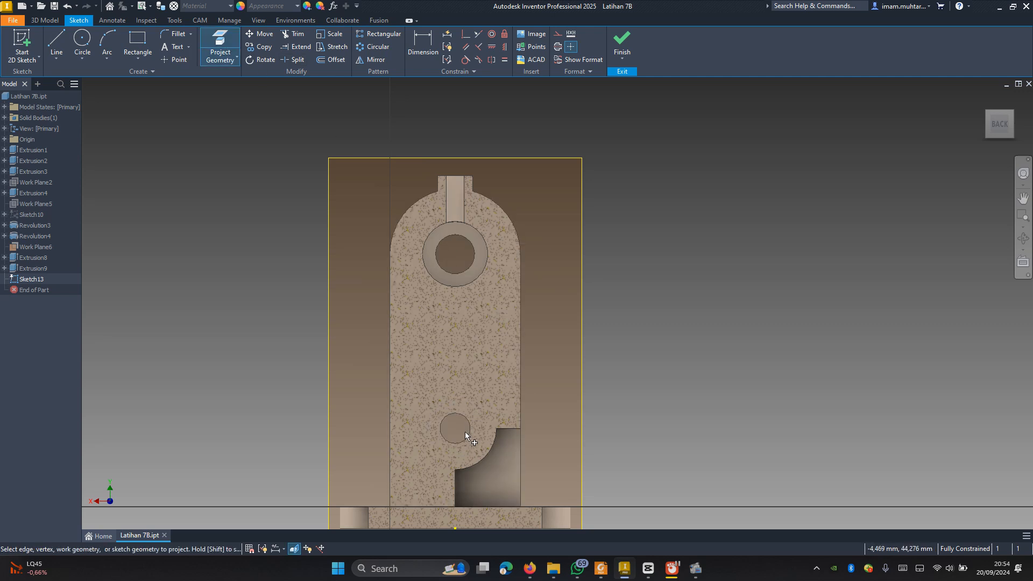
click(520, 428)
Step: Sketch a 30 by 116 mm rectangle from the midpoint of the boss hole's top edge to the corner cut's upper outer point
click(138, 43)
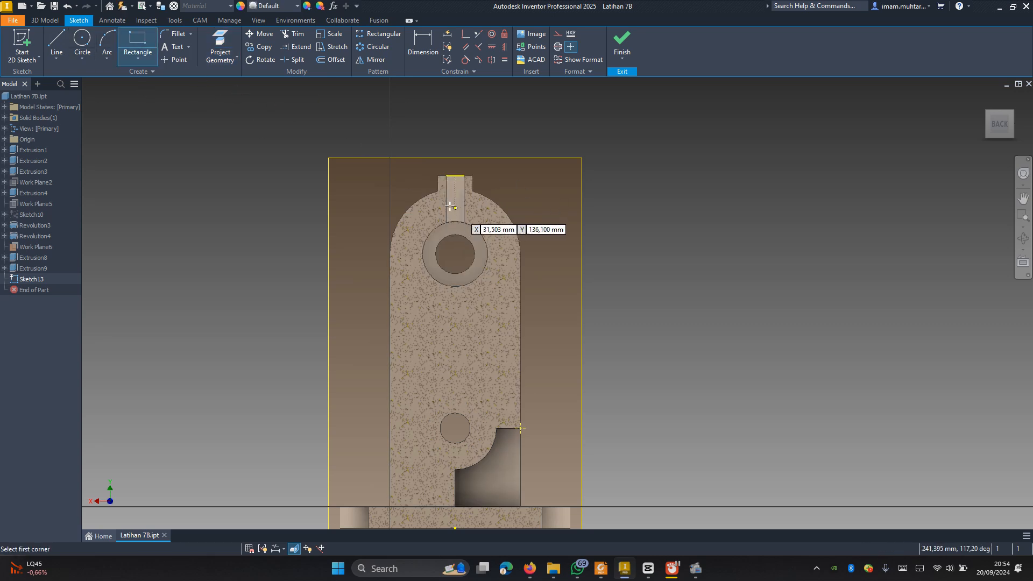
click(455, 175)
scroll(478, 193, down, 5)
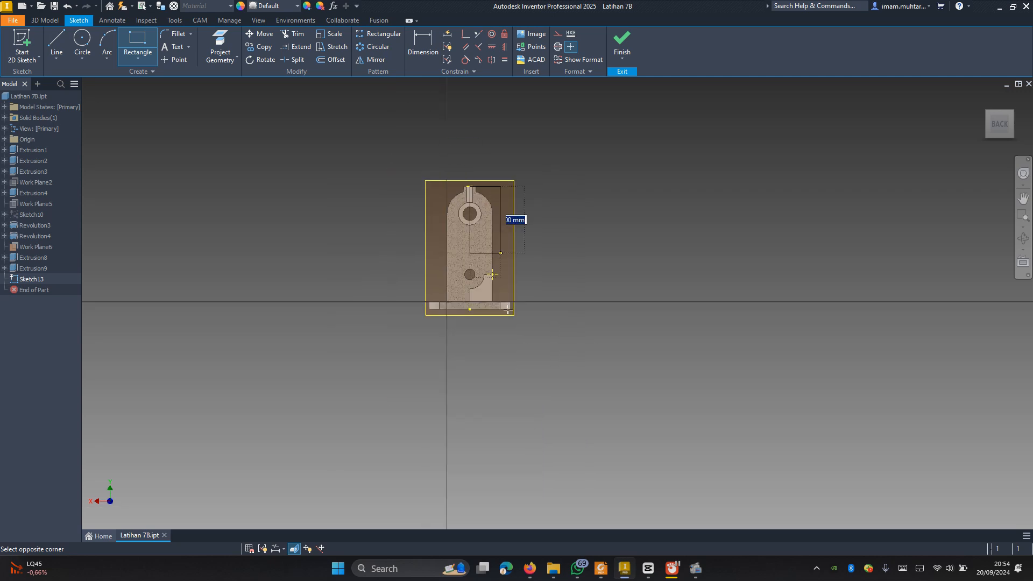
scroll(494, 282, up, 5)
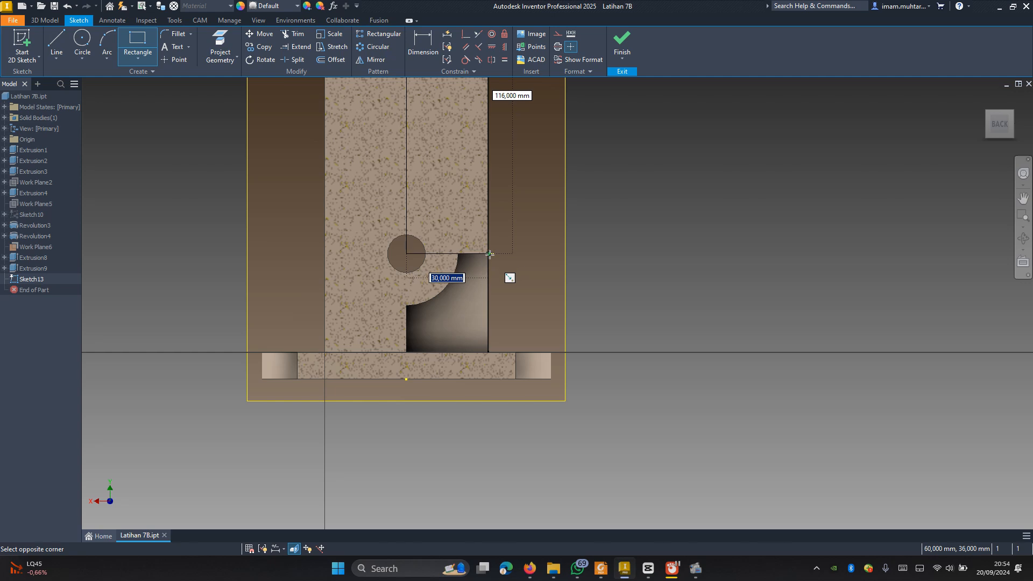
click(487, 254)
scroll(500, 269, down, 5)
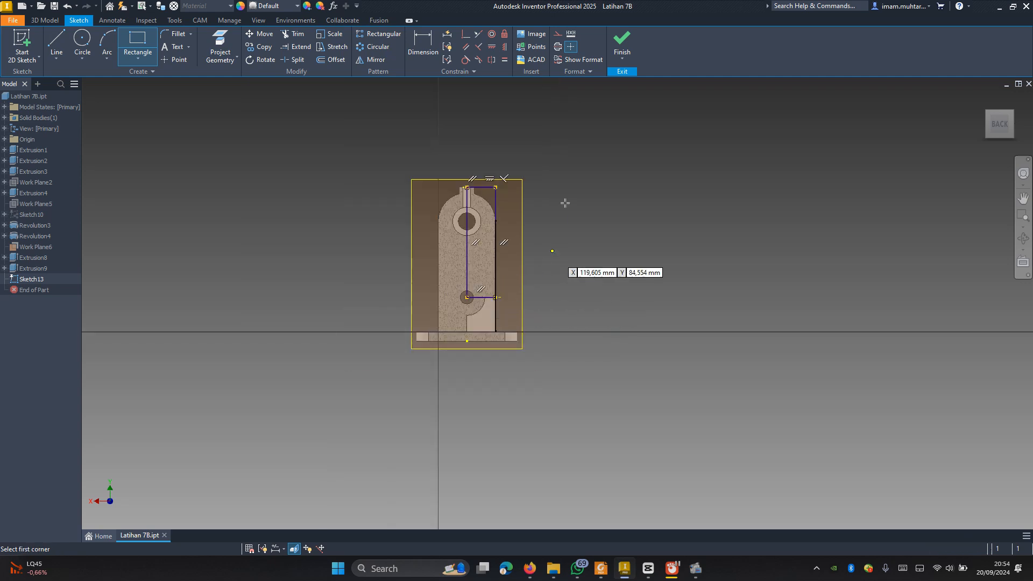
Step: Extrude the 30 by 116 mm rectangle symmetrically through all as a cut to remove the upright's quarter section
key(e)
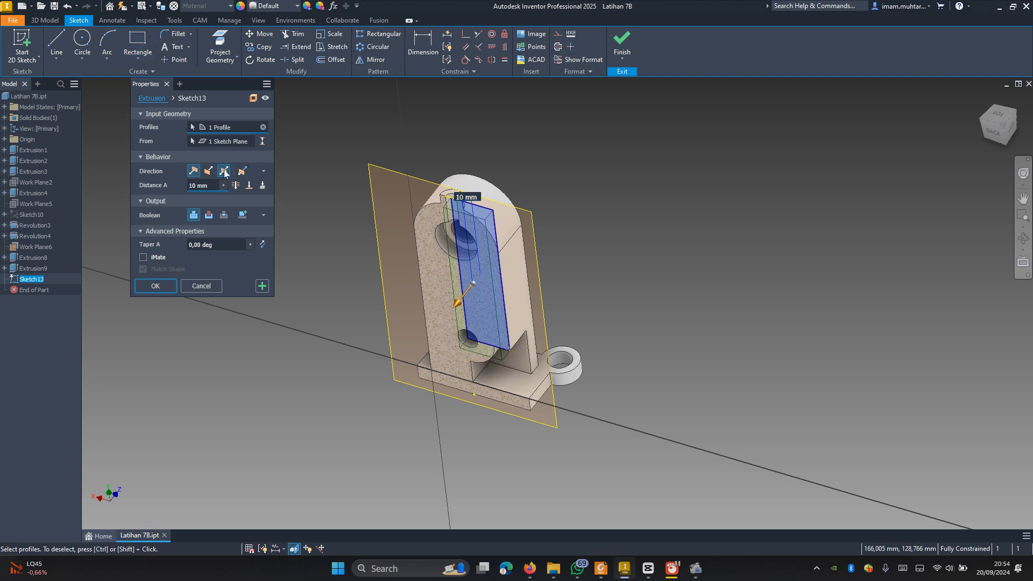
click(224, 171)
click(210, 215)
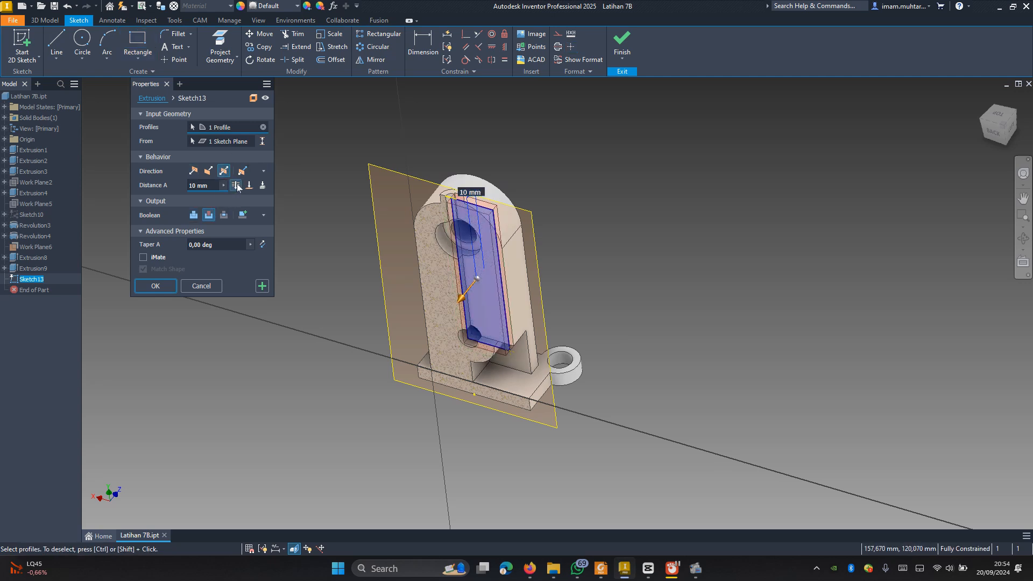
click(236, 185)
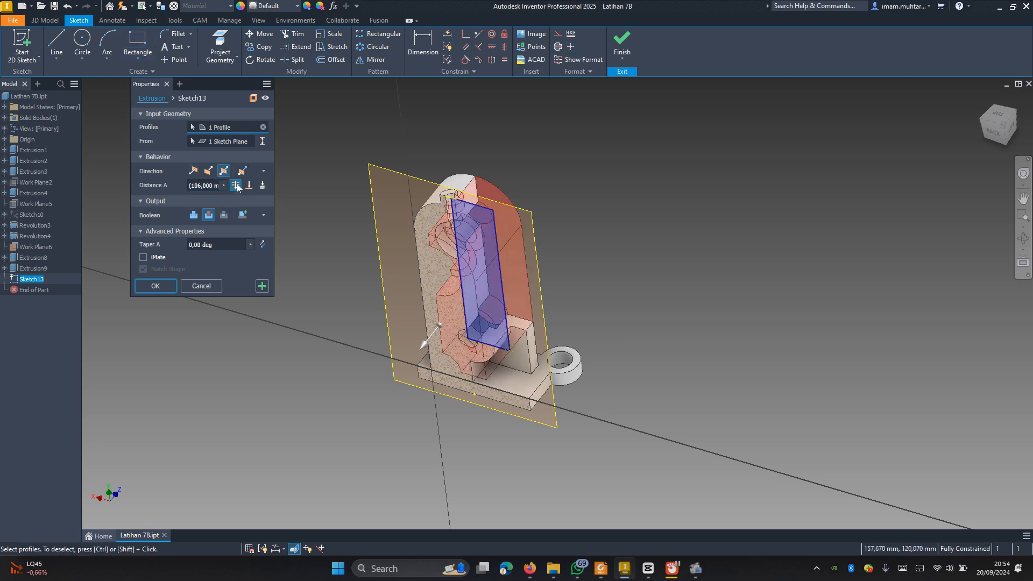
click(169, 285)
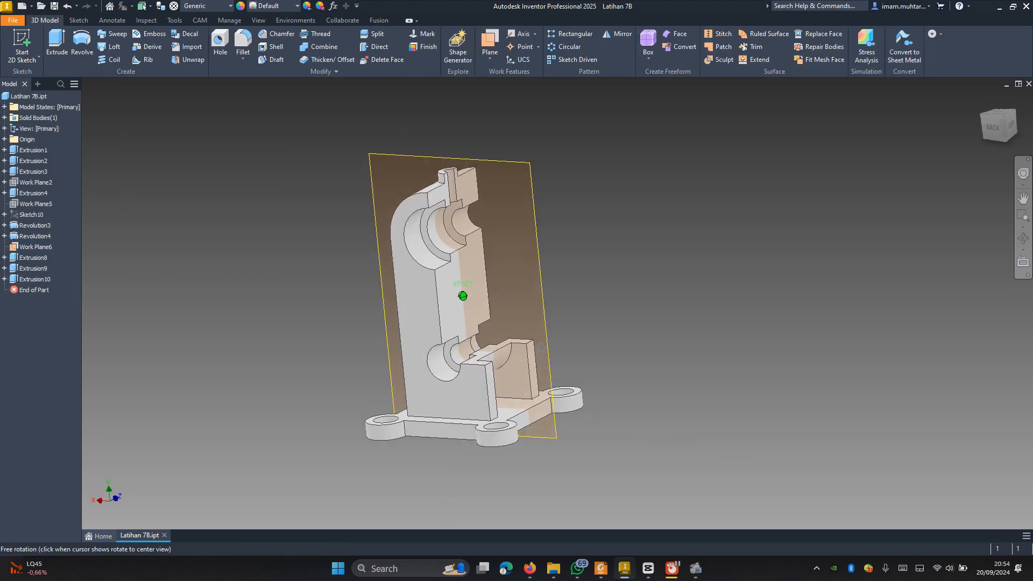
Step: Turn off the visibility of the upright's midplane
click(42, 246)
right_click(42, 247)
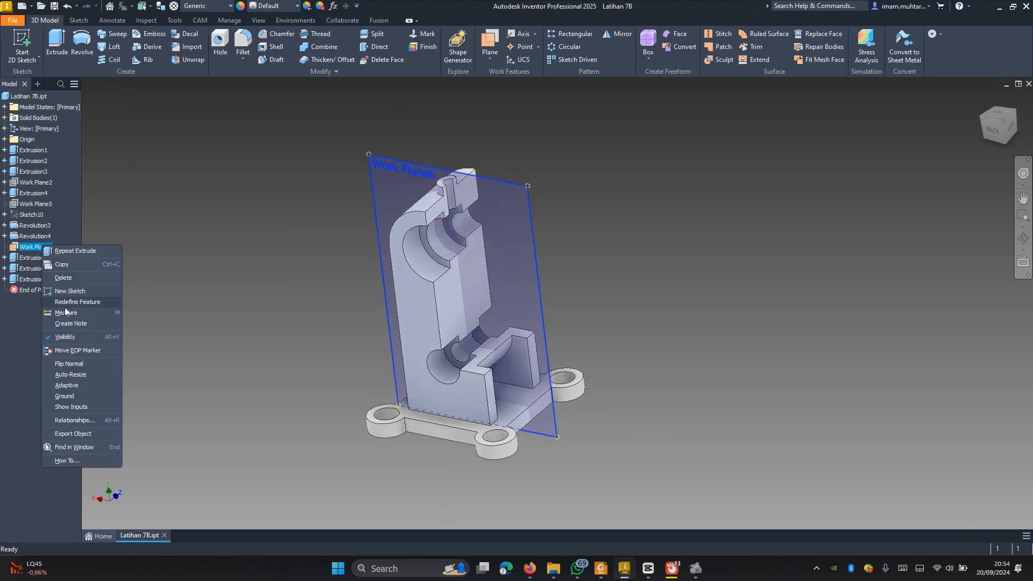
click(80, 338)
Step: Examine the sectioned bracket's bores, boss hole and base up close from the back-left and front-left isometric views
click(988, 118)
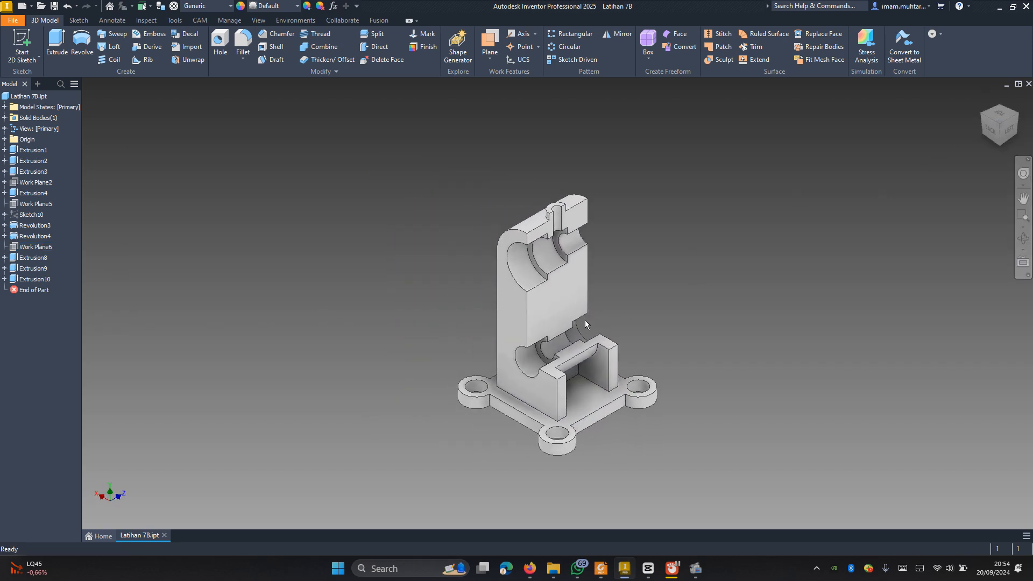
scroll(585, 320, down, 3)
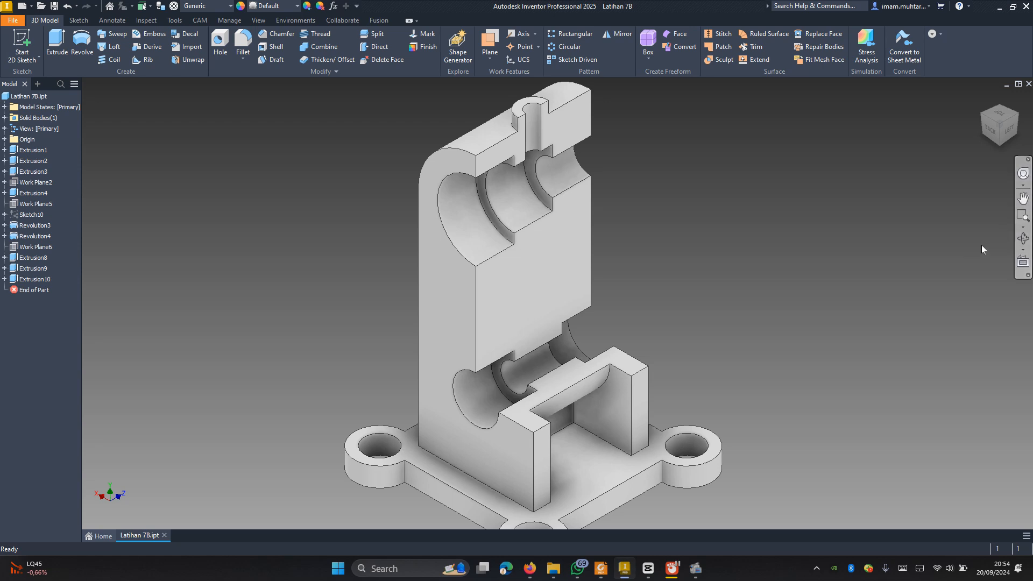
click(1024, 228)
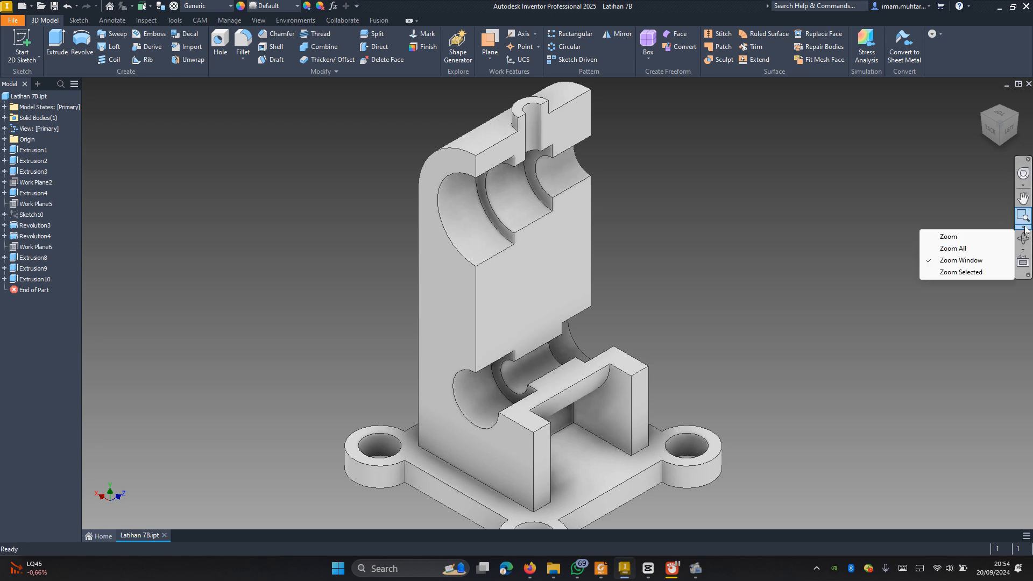
click(990, 237)
drag(675, 297, 672, 287)
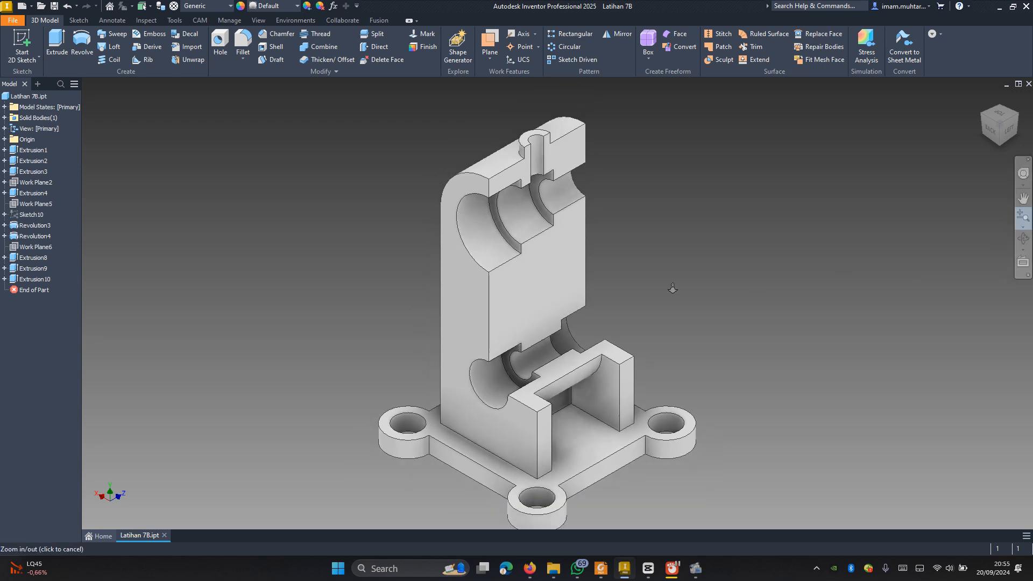
click(1024, 199)
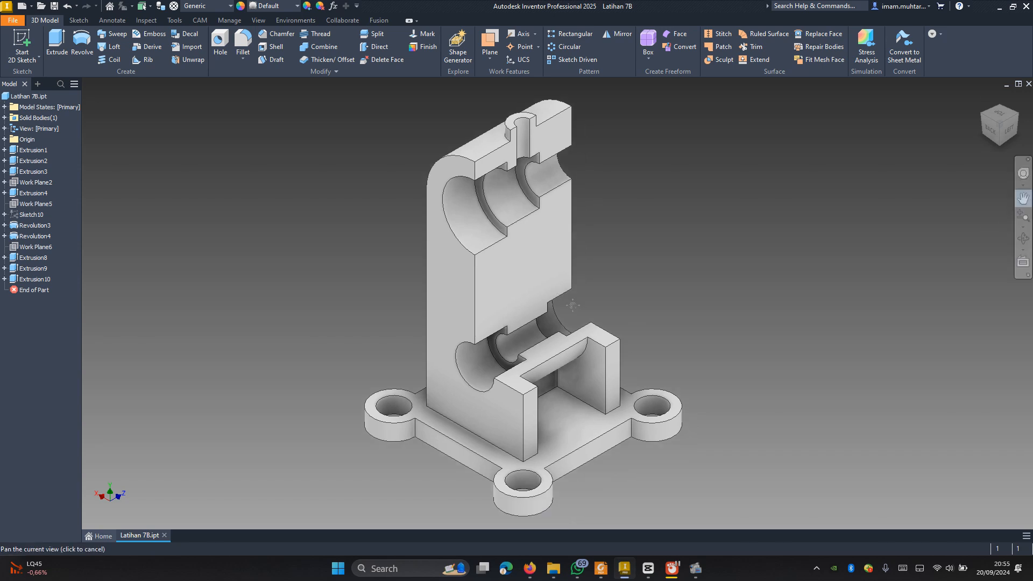
drag(881, 237, 868, 214)
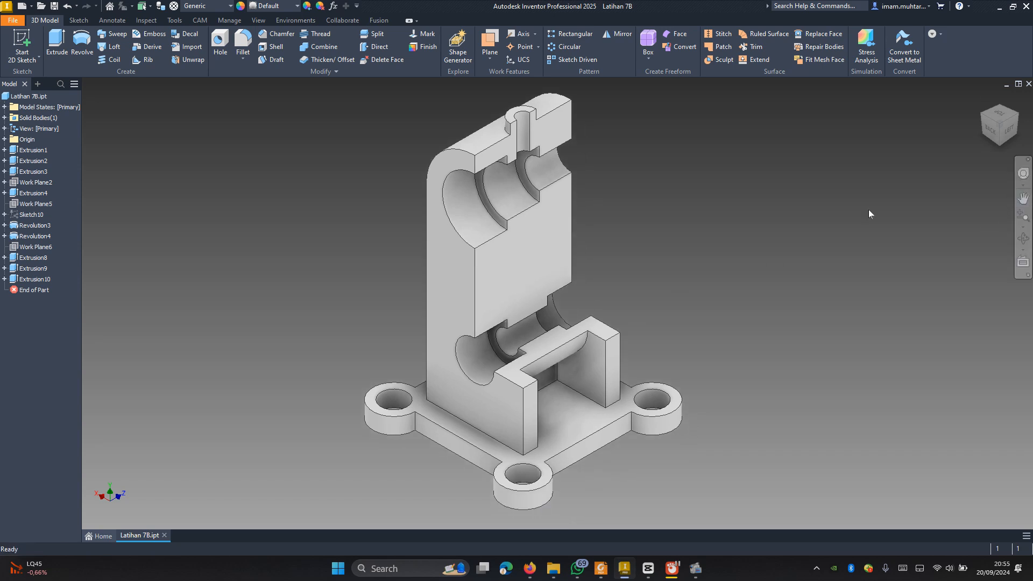
click(1015, 116)
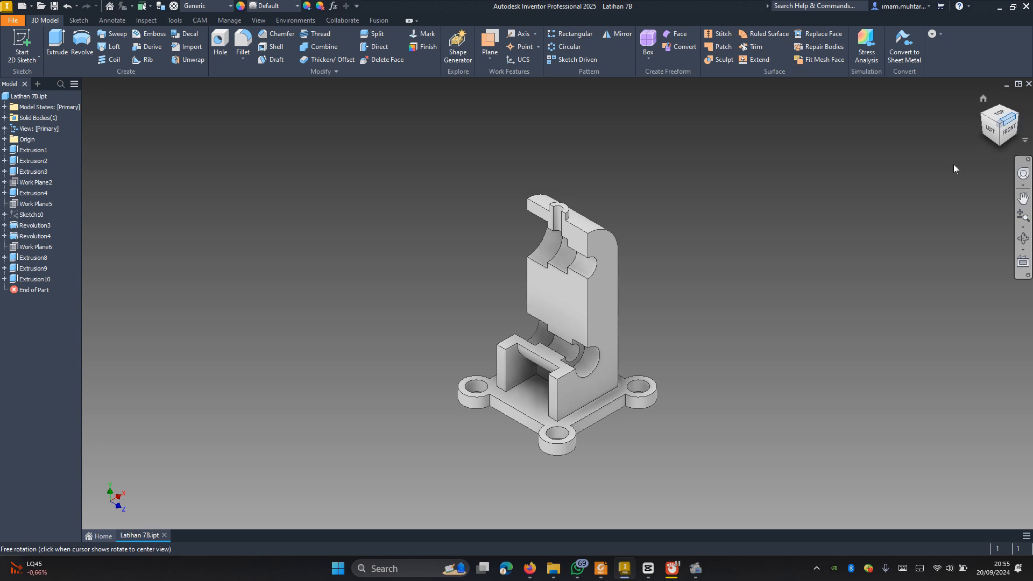
click(1023, 218)
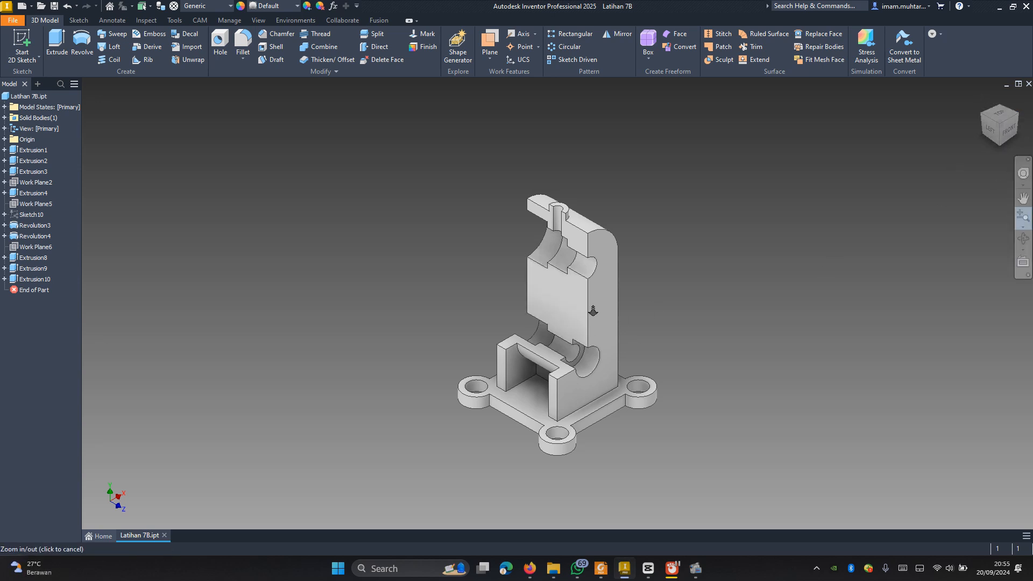
drag(602, 297, 597, 327)
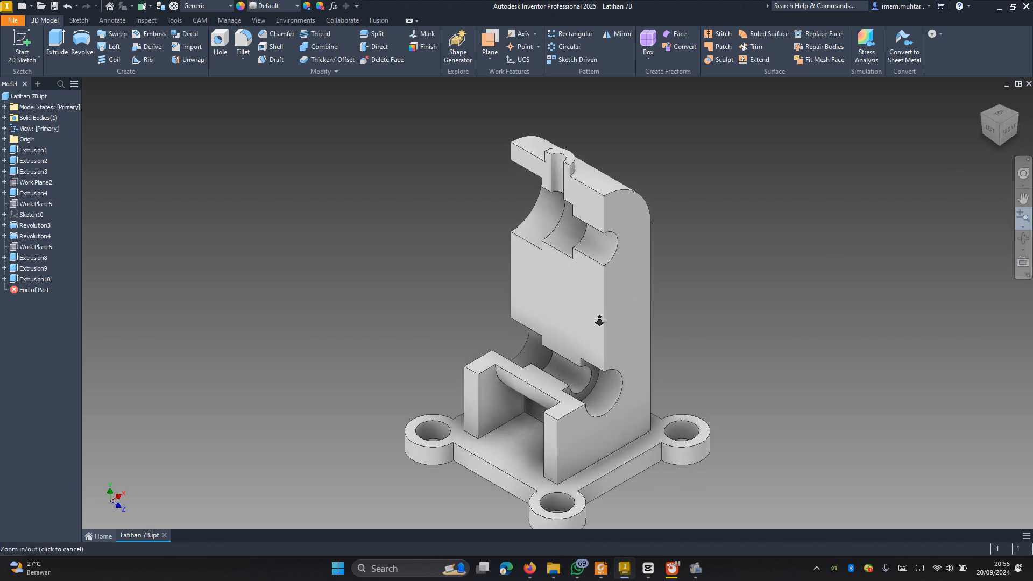